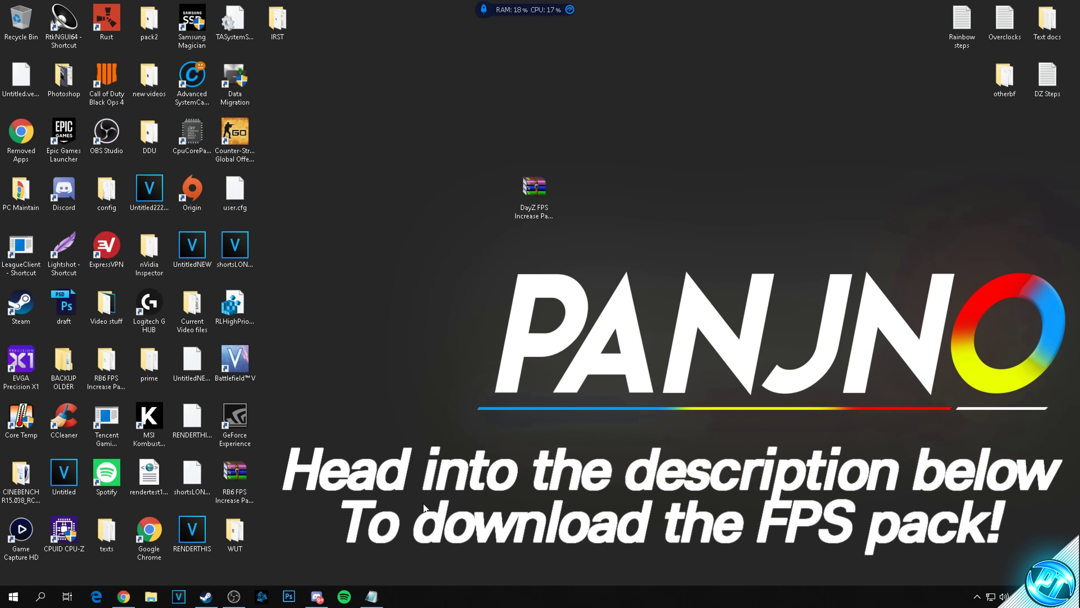
Extract the DayZ FPS Increase Pack archive onto the desktop and place the extracted folder beside the archive
{"action": "left_click", "coordinate": [537, 198]}
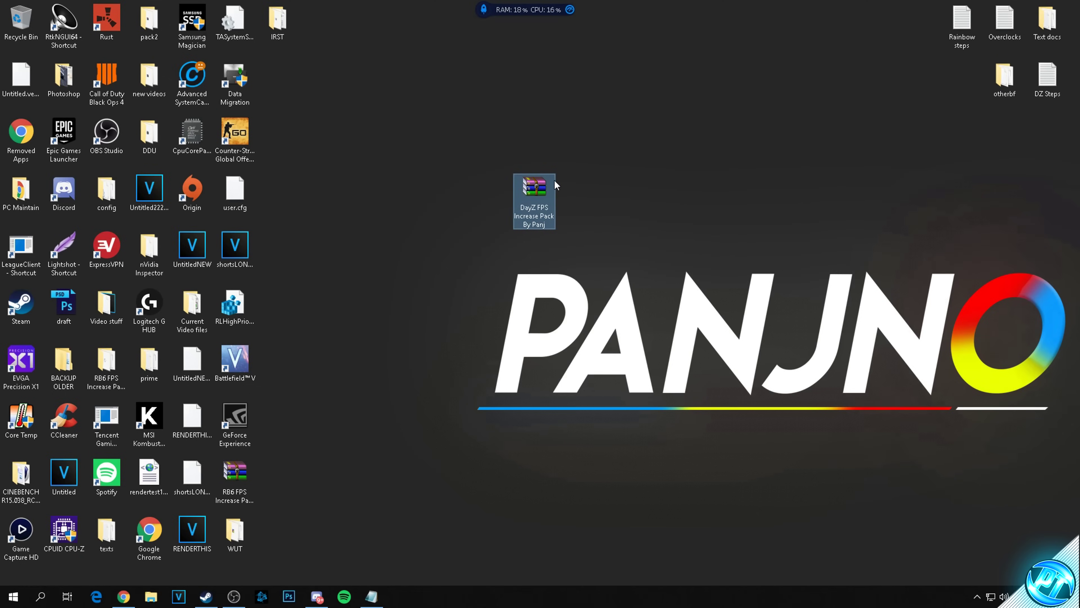
{"action": "right_click", "coordinate": [543, 194]}
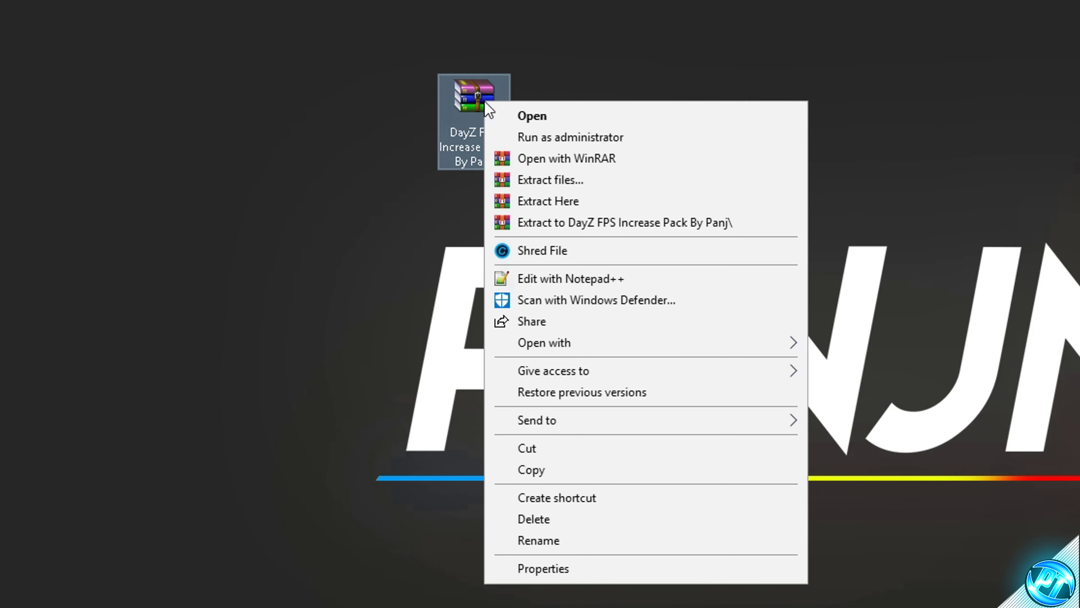
{"action": "left_click", "coordinate": [563, 203]}
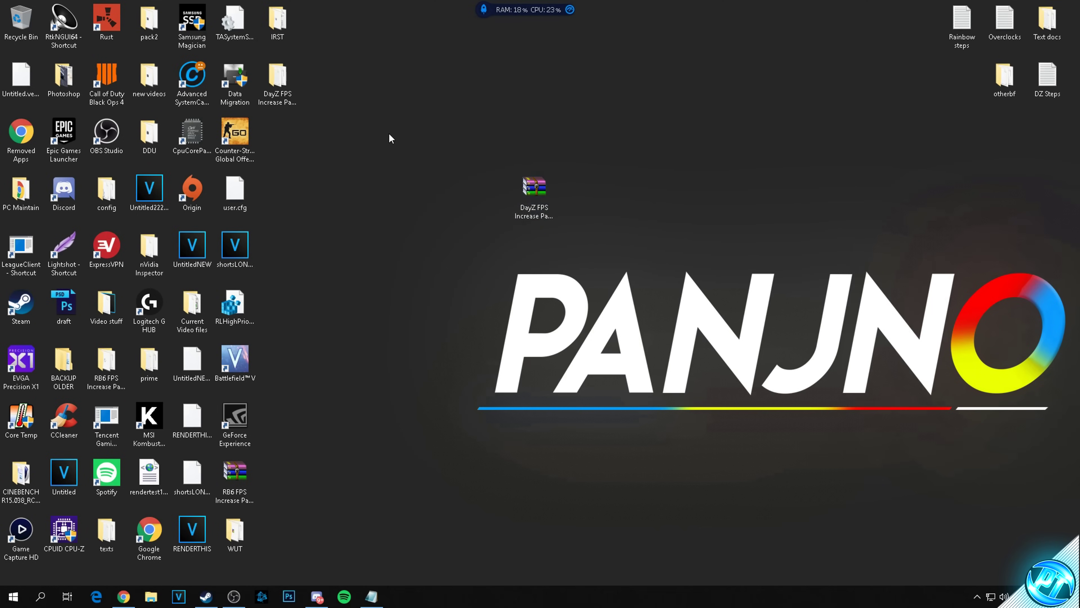
{"action": "left_click_drag", "start_coordinate": [277, 79], "coordinate": [353, 142]}
{"action": "left_click_drag", "start_coordinate": [478, 188], "coordinate": [479, 188]}
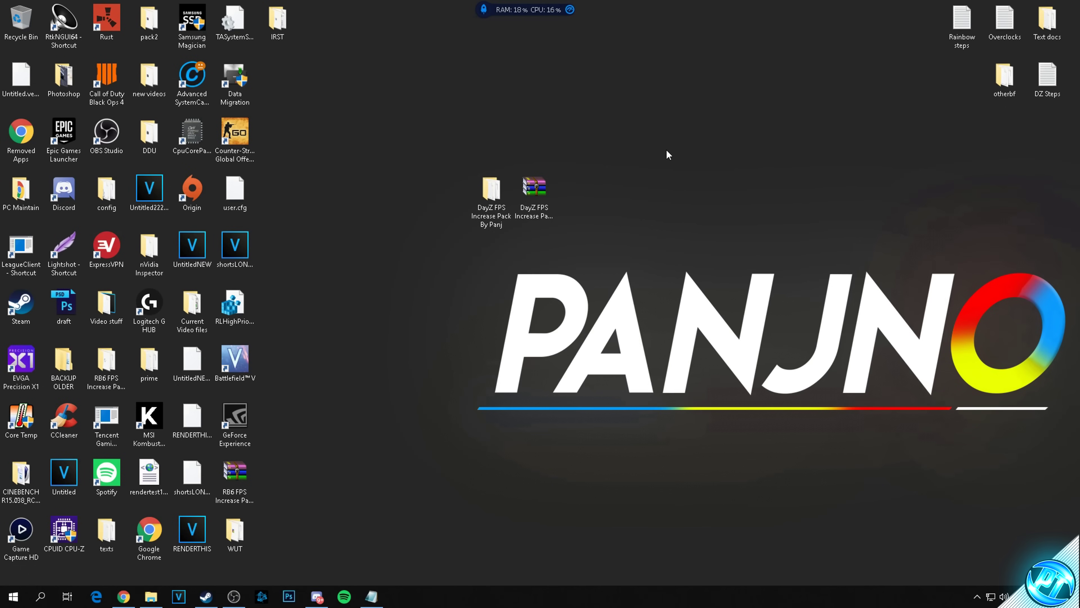
Switch to Steam and browse to DayZ's local game files through the game's properties
{"action": "left_click", "coordinate": [206, 596]}
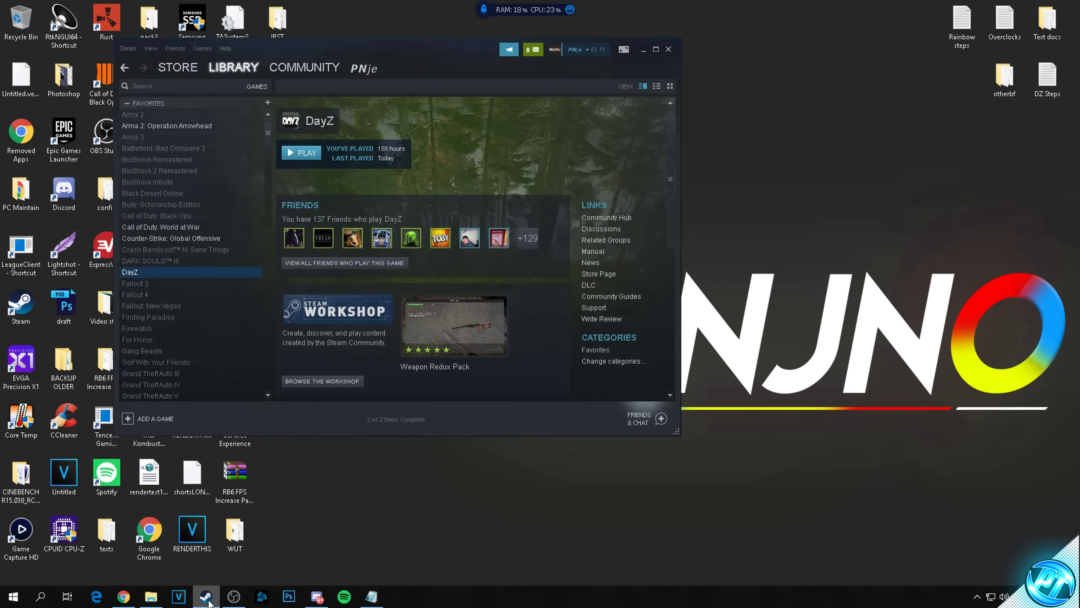
{"action": "right_click", "coordinate": [95, 320]}
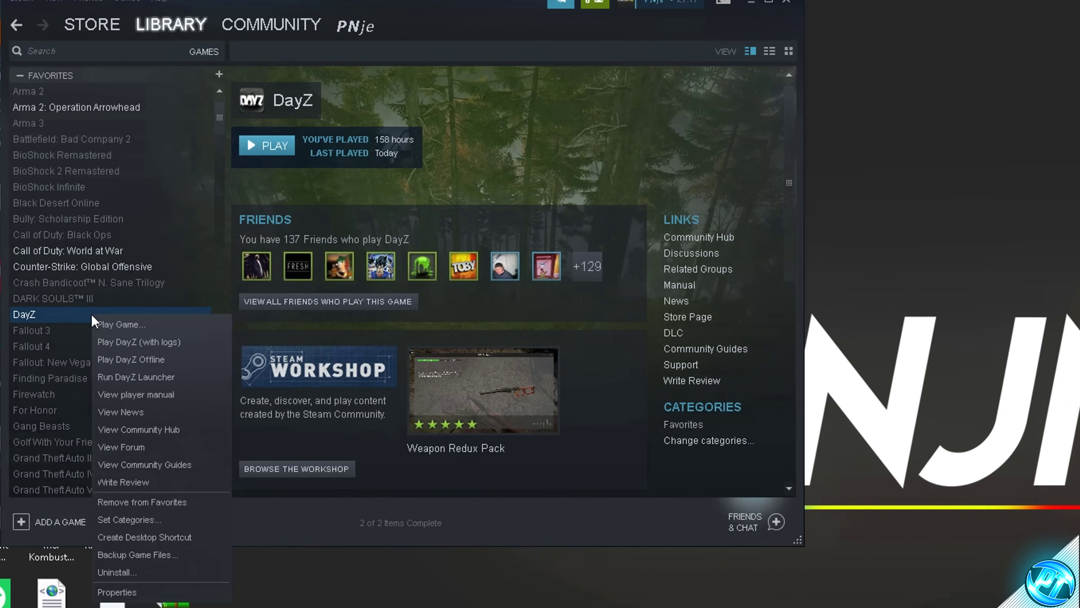
{"action": "left_click", "coordinate": [137, 592]}
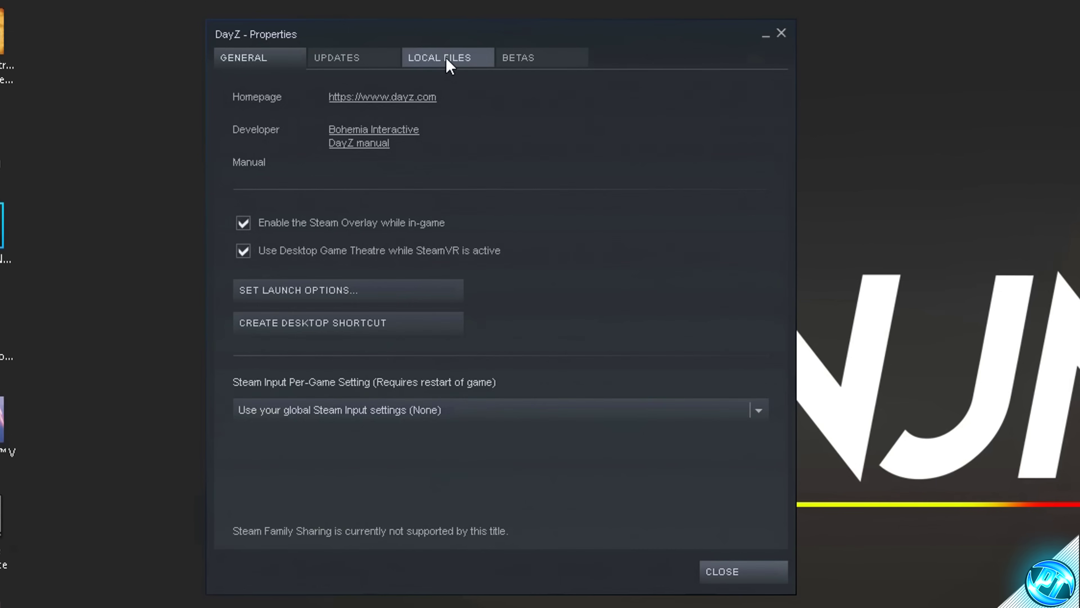
{"action": "left_click", "coordinate": [499, 146]}
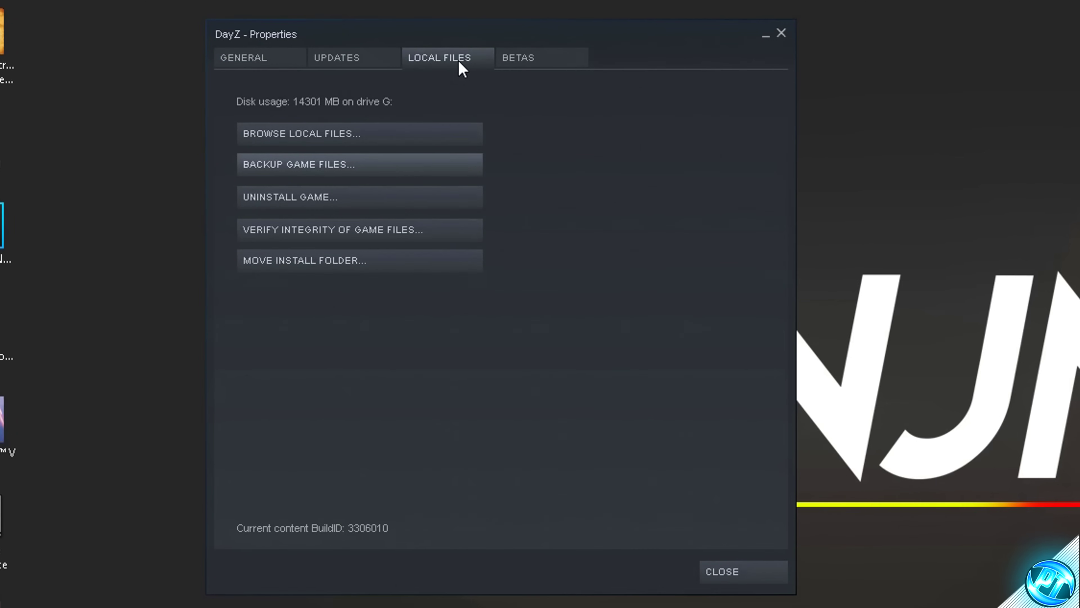
{"action": "left_click", "coordinate": [336, 135]}
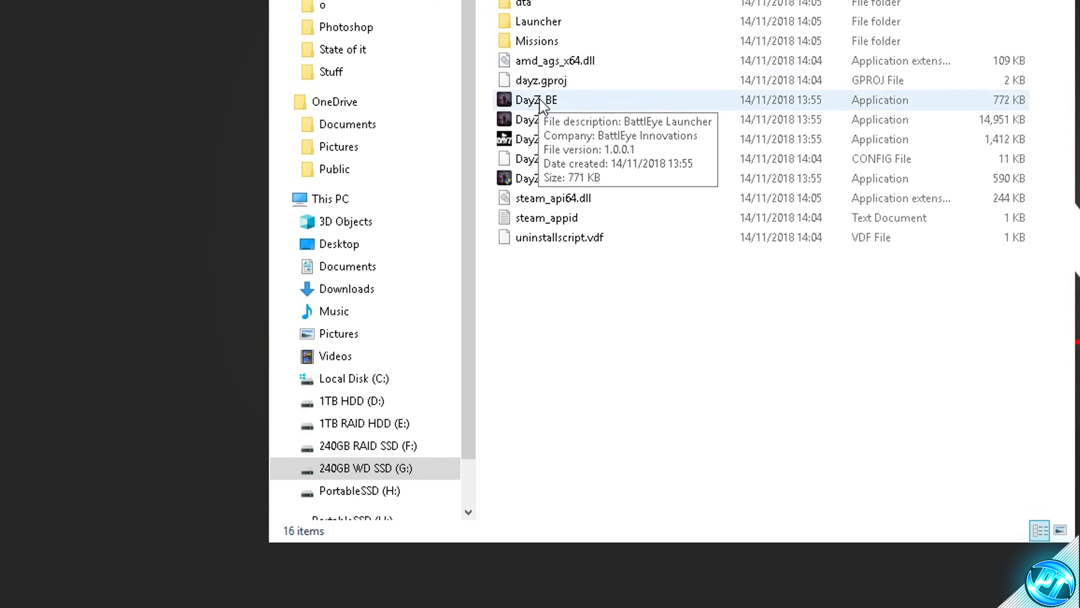
Disable full-screen optimisations in the compatibility properties of the DayZ_x64 application
{"action": "right_click", "coordinate": [569, 126]}
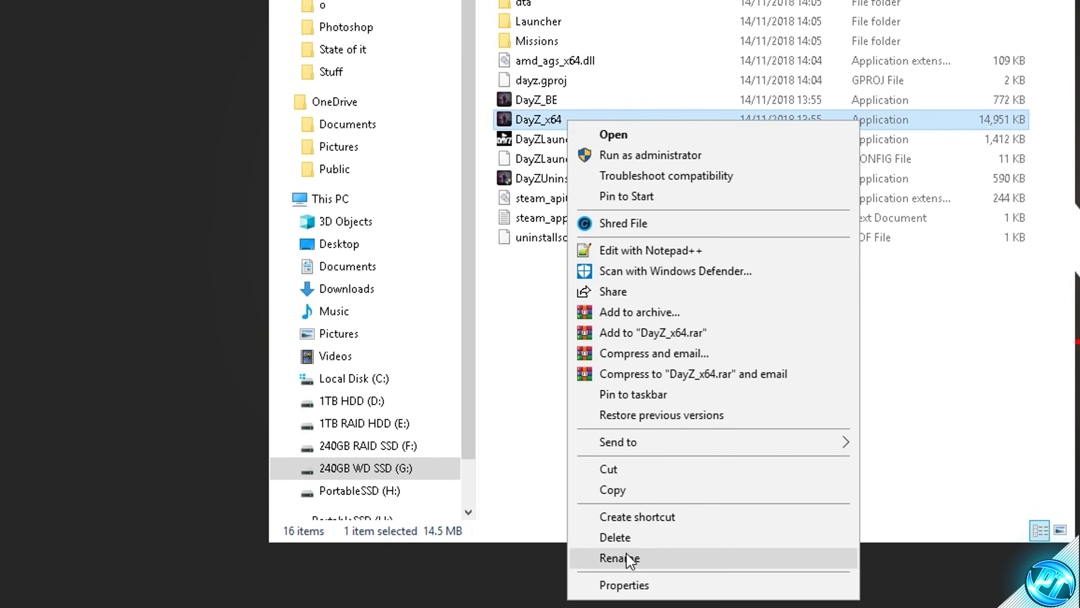
{"action": "left_click", "coordinate": [632, 585]}
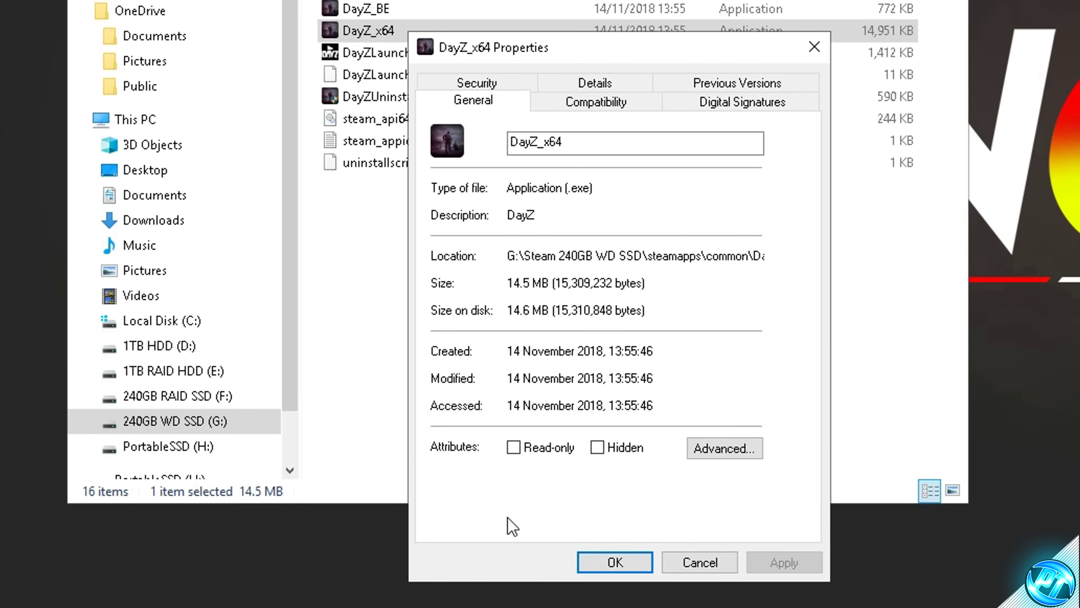
{"action": "left_click", "coordinate": [592, 107]}
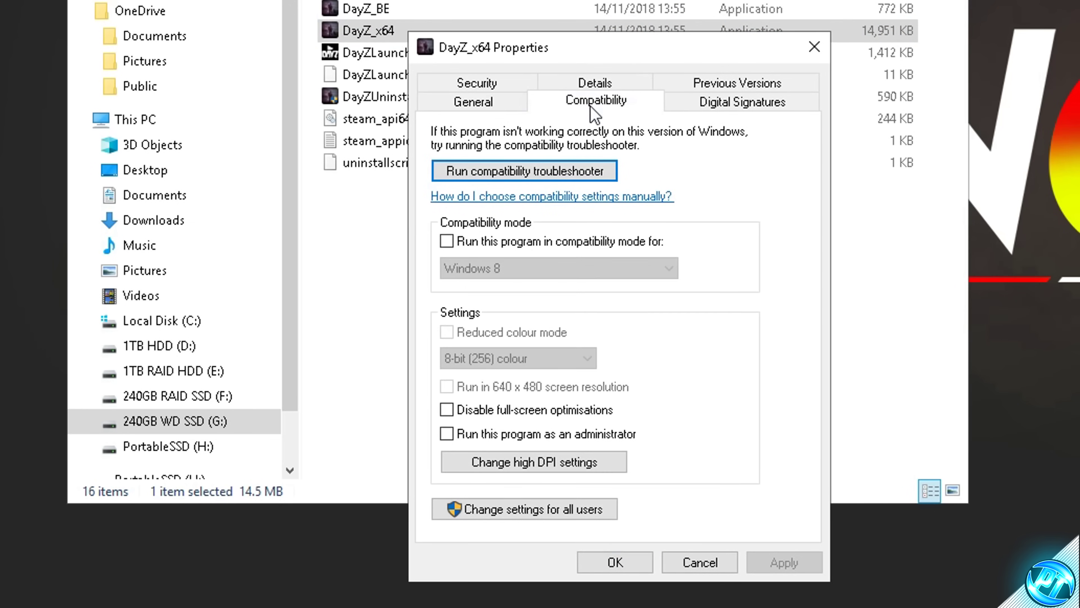
{"action": "left_click", "coordinate": [473, 413]}
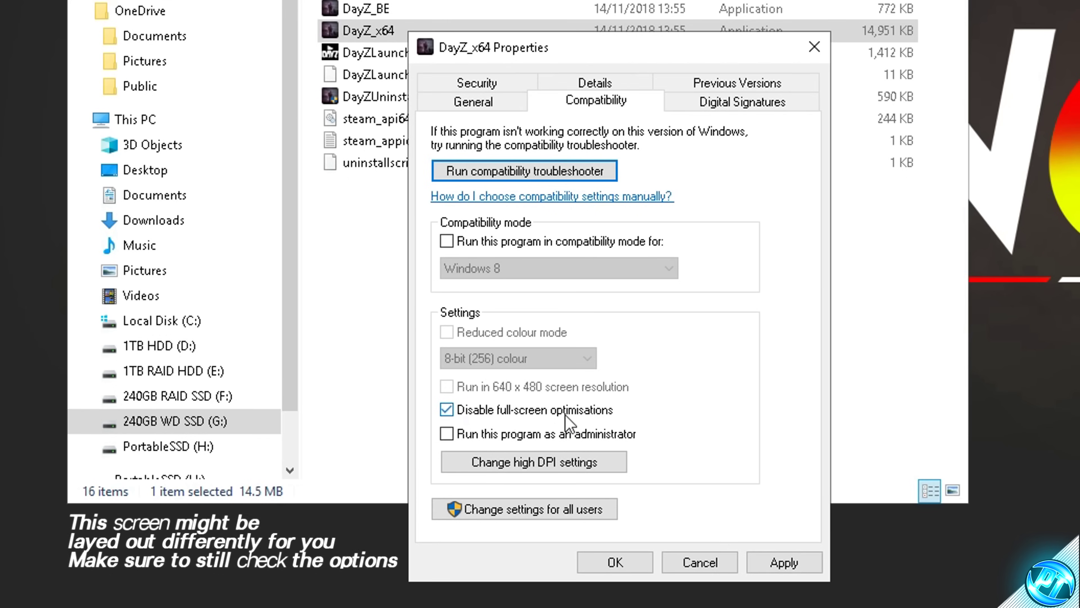
Override DayZ_x64's high DPI scaling behaviour with scaling performed by Application, and apply the compatibility changes
{"action": "left_click", "coordinate": [545, 464]}
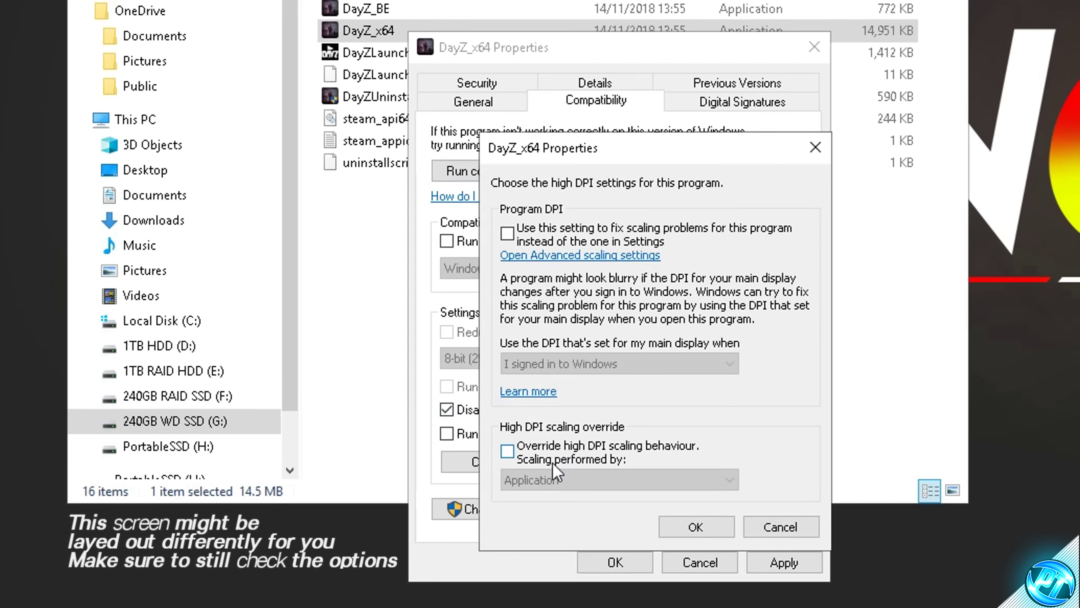
{"action": "left_click", "coordinate": [510, 452]}
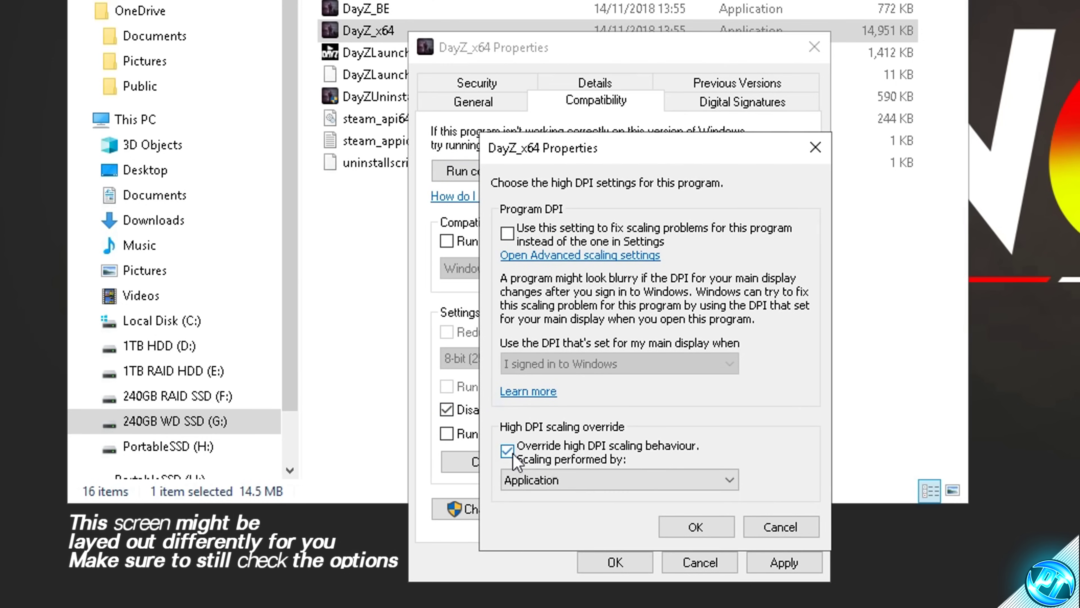
{"action": "left_click", "coordinate": [696, 527]}
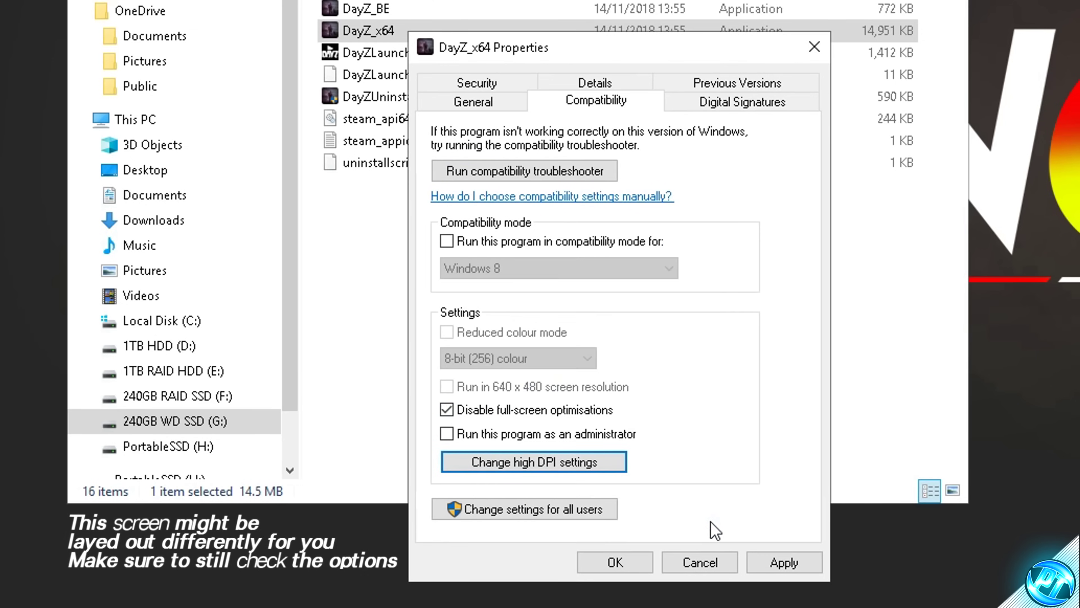
{"action": "left_click", "coordinate": [793, 568]}
{"action": "left_click", "coordinate": [616, 563]}
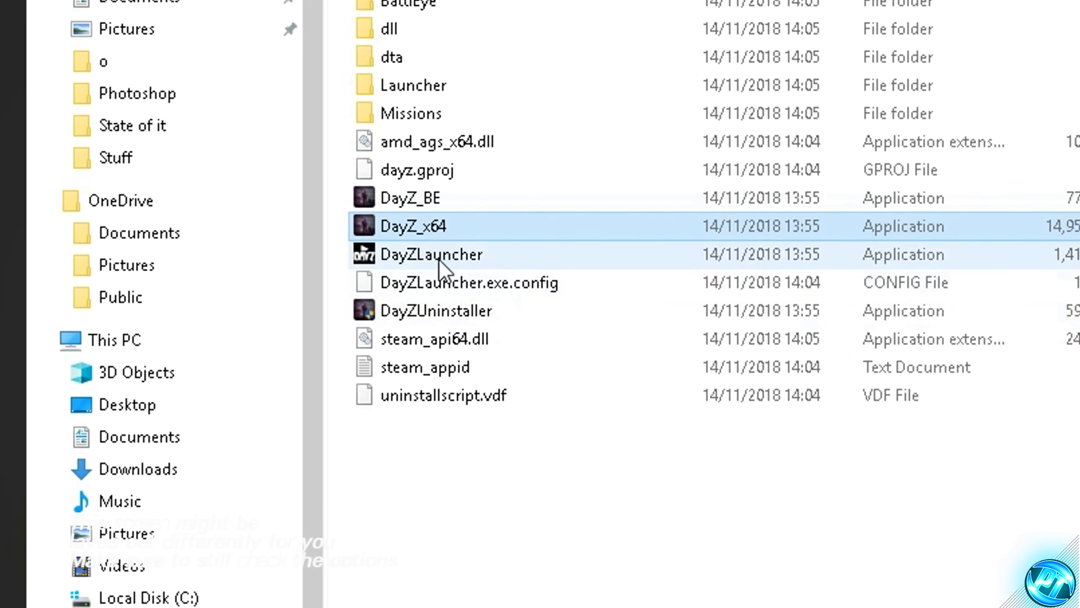
Disable full-screen optimisations in the compatibility properties of the DayZLauncher application
{"action": "left_click", "coordinate": [548, 274]}
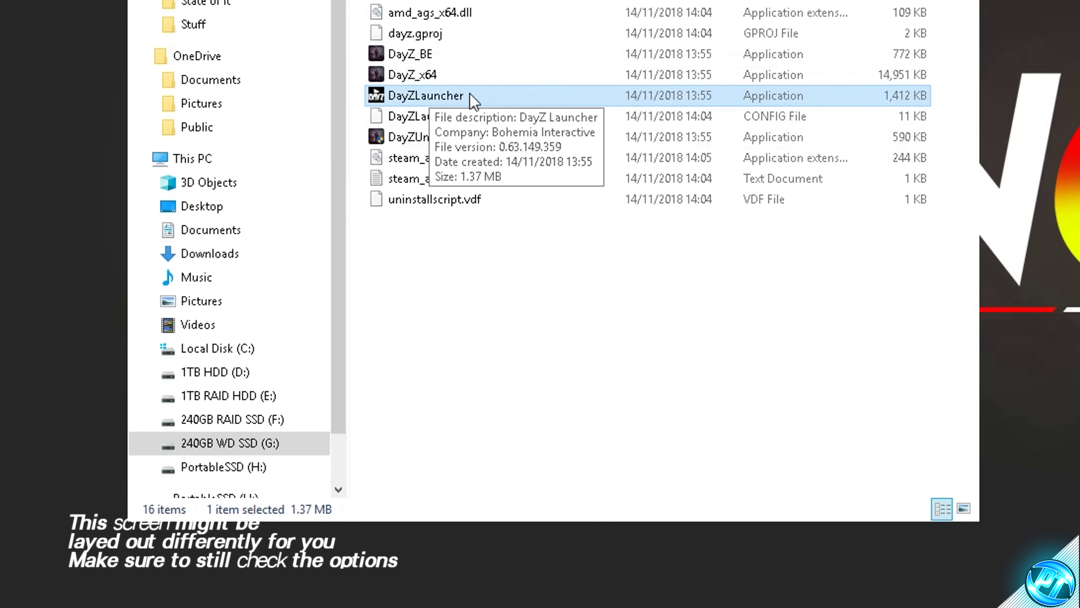
{"action": "right_click", "coordinate": [490, 253]}
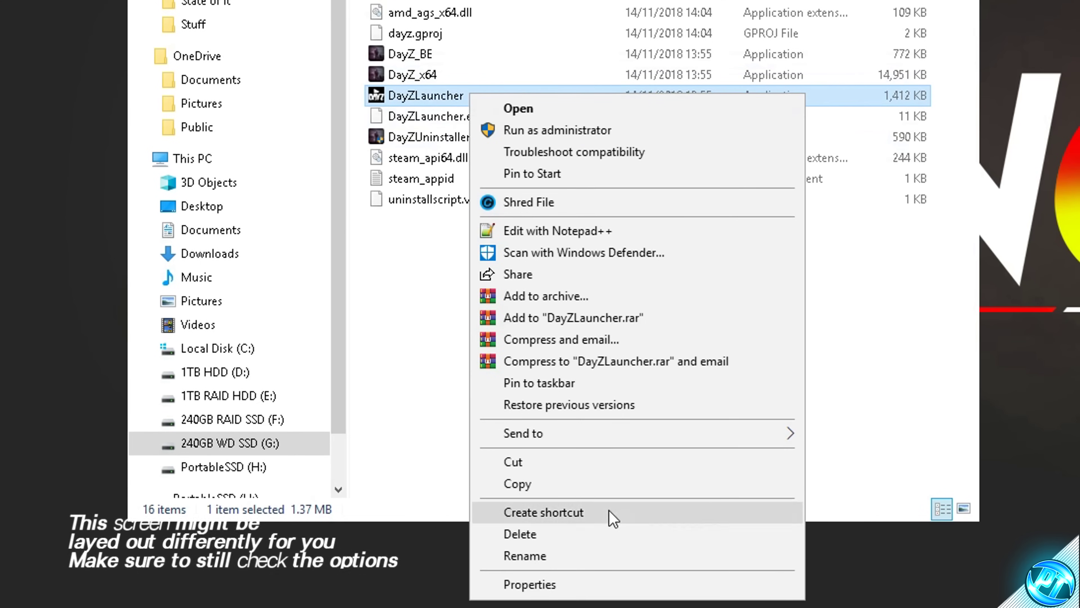
{"action": "left_click", "coordinate": [567, 582]}
{"action": "left_click", "coordinate": [652, 158]}
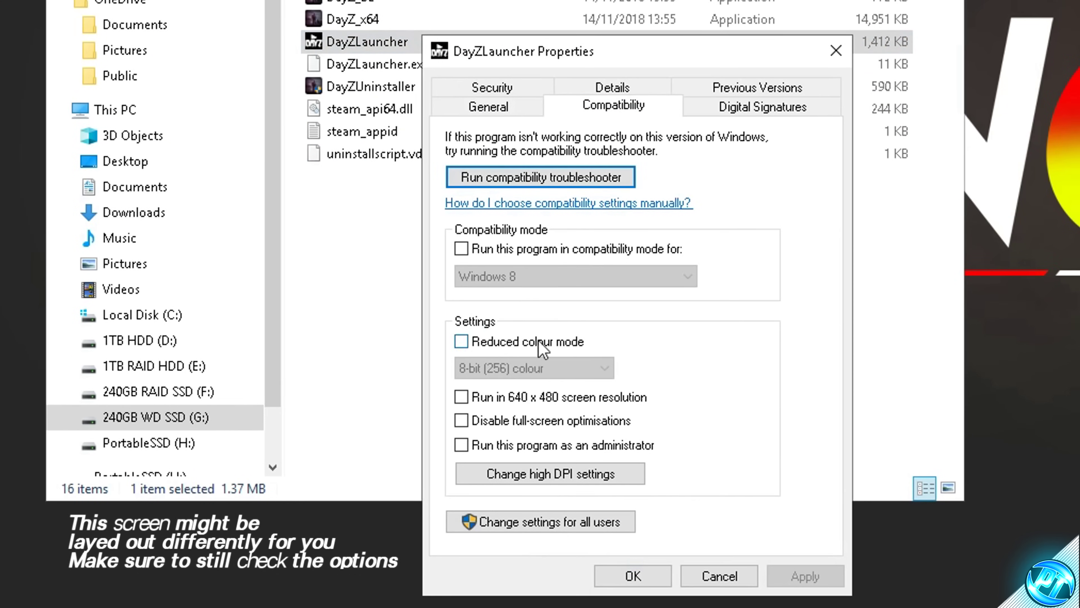
{"action": "left_click", "coordinate": [518, 421]}
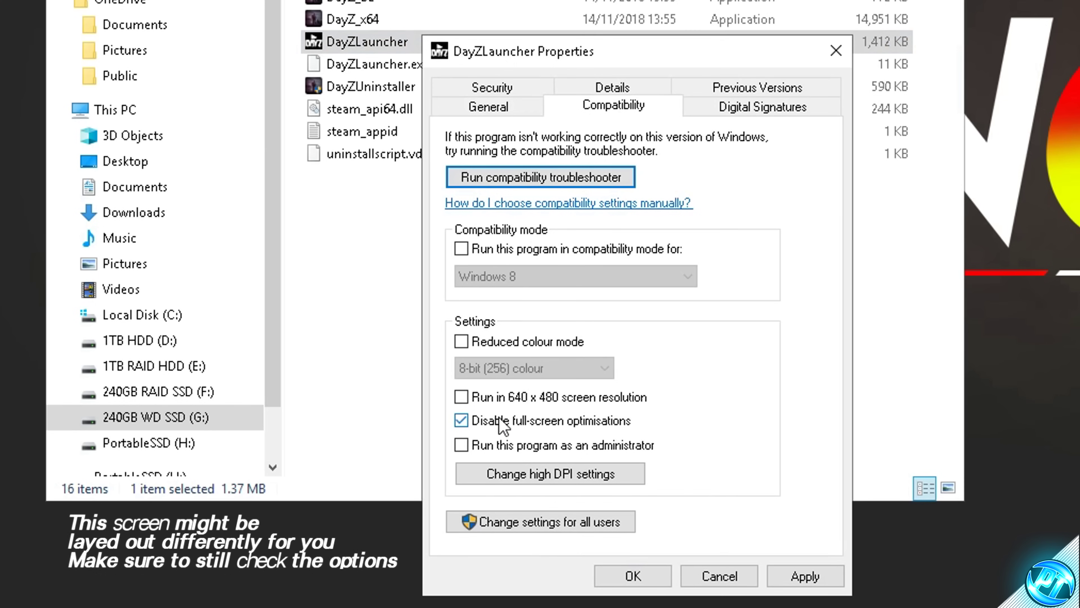
Override DayZLauncher's high DPI scaling behaviour with scaling performed by Application, apply the changes, and close the game folder
{"action": "left_click", "coordinate": [574, 473]}
{"action": "left_click", "coordinate": [560, 456]}
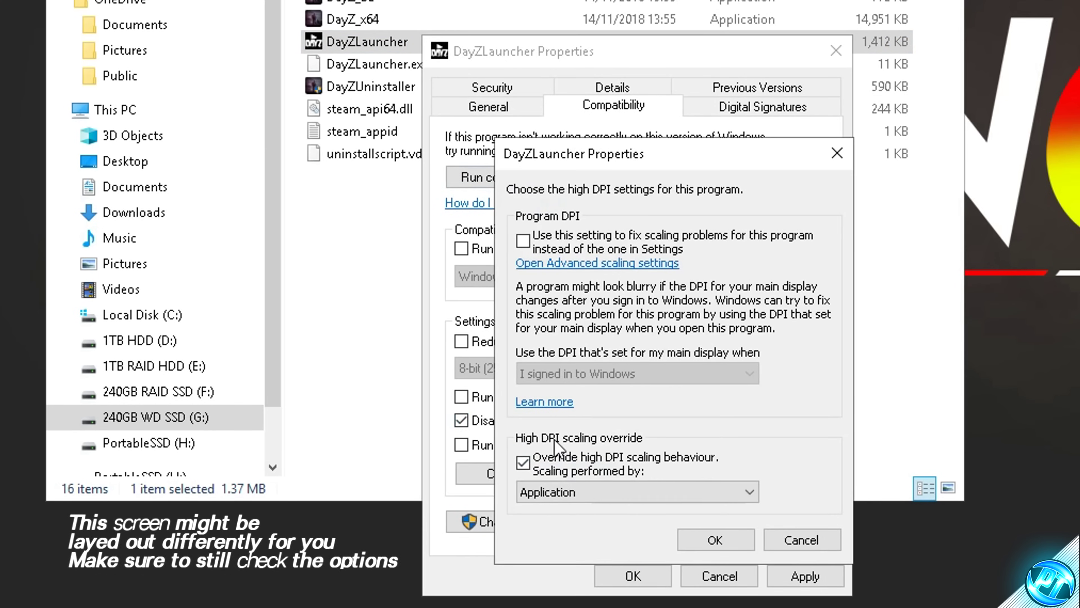
{"action": "left_click", "coordinate": [716, 539]}
{"action": "left_click", "coordinate": [803, 575]}
{"action": "left_click", "coordinate": [632, 575]}
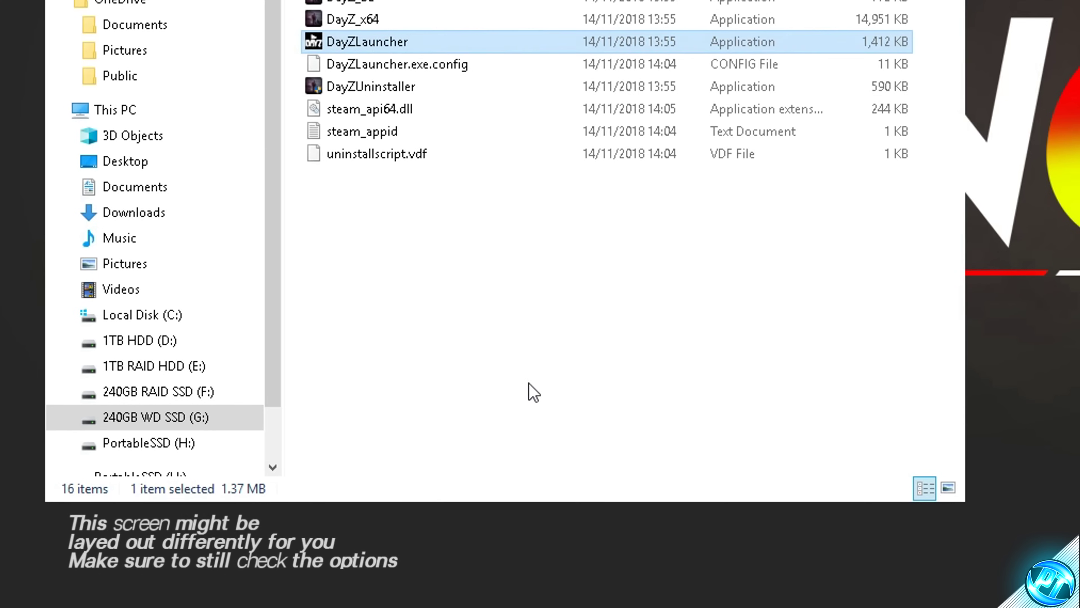
{"action": "left_click", "coordinate": [533, 391]}
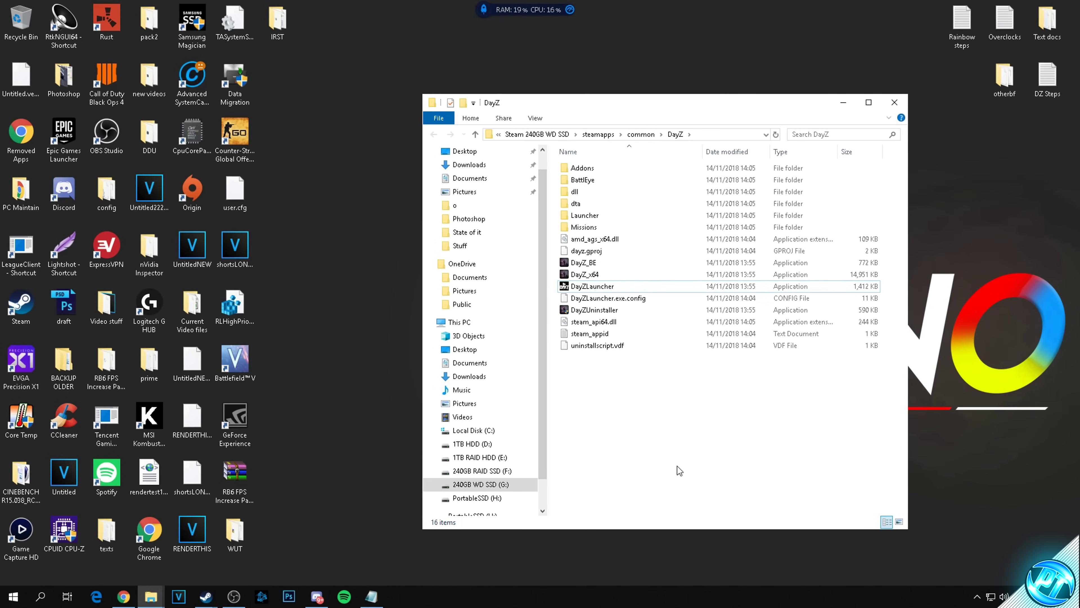
{"action": "left_click", "coordinate": [894, 102]}
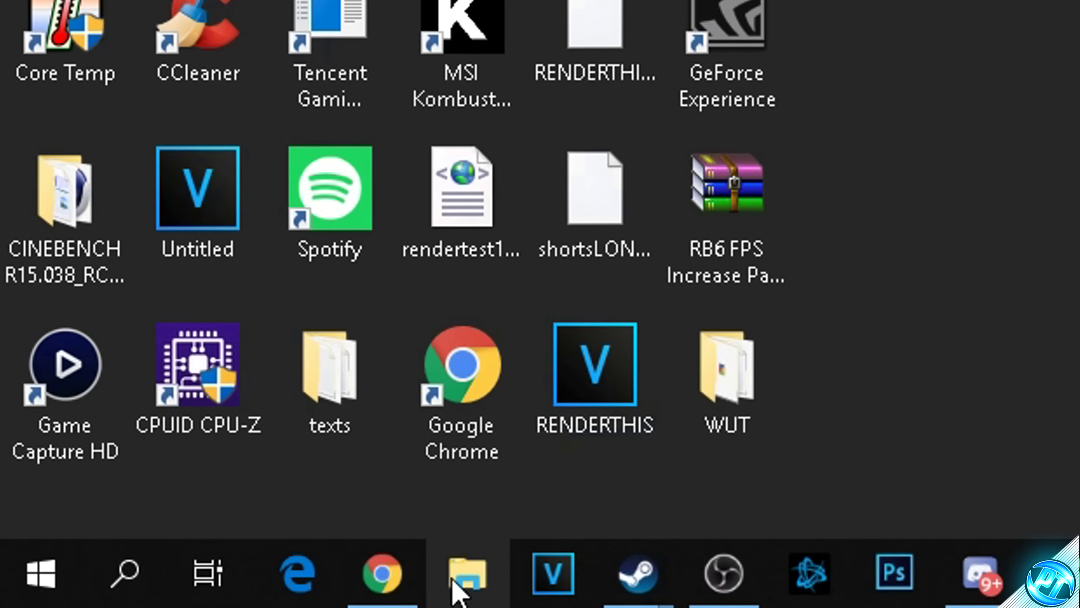
Open the DayZ folder inside Documents in File Explorer and move its window aside to uncover the extracted pack
{"action": "left_click", "coordinate": [465, 585]}
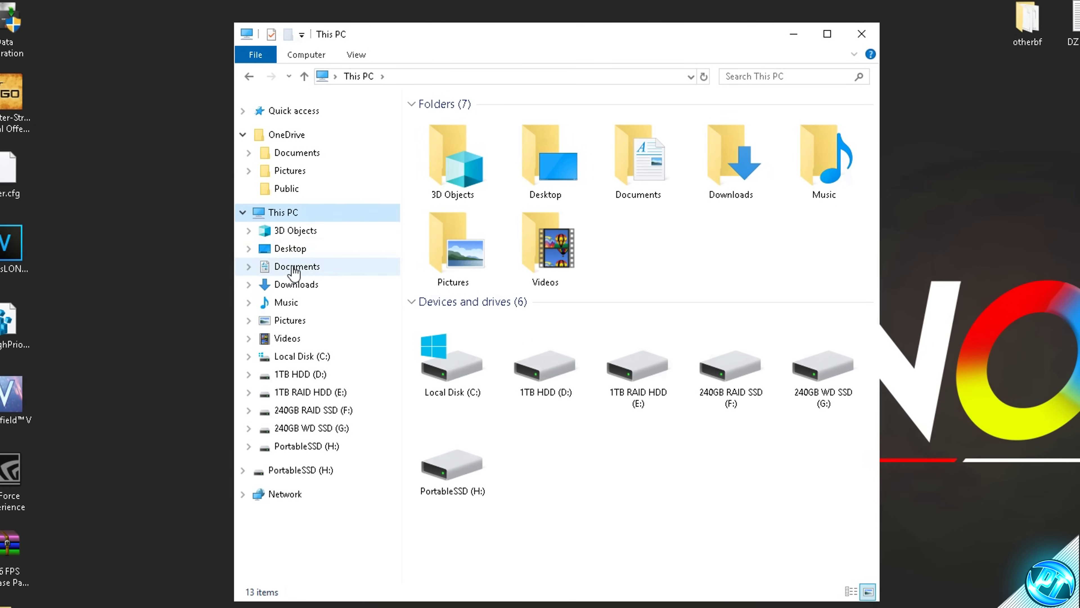
{"action": "left_click", "coordinate": [295, 272]}
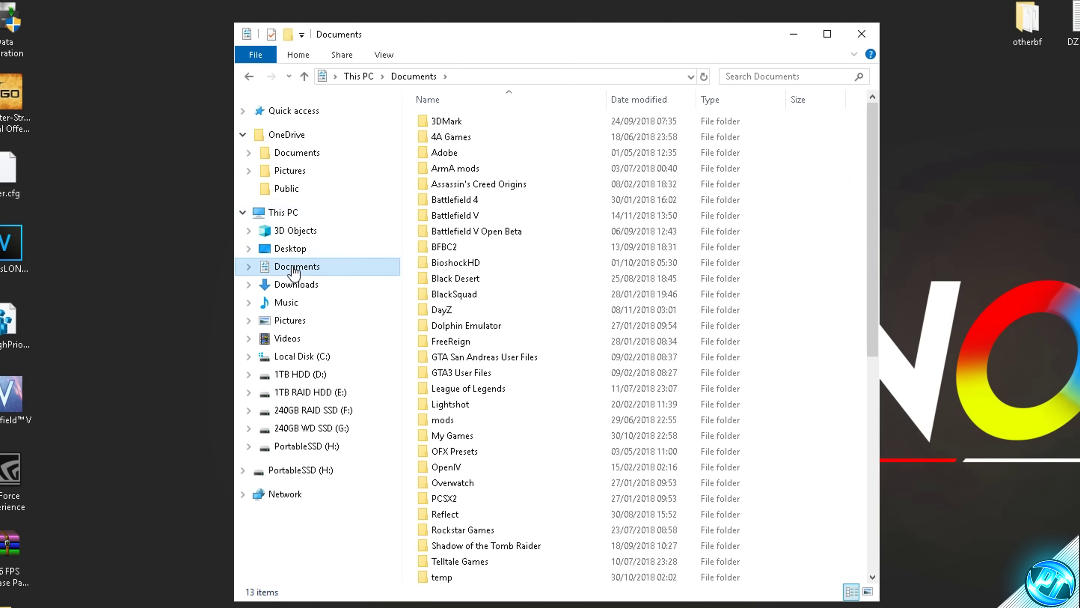
{"action": "left_click", "coordinate": [449, 312]}
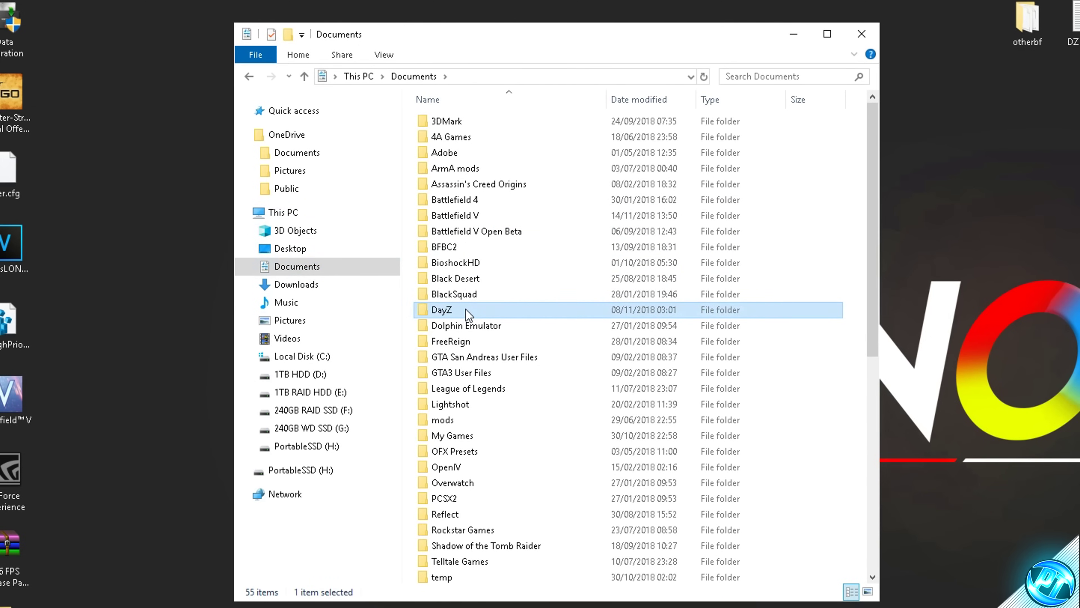
{"action": "double_click", "coordinate": [466, 309]}
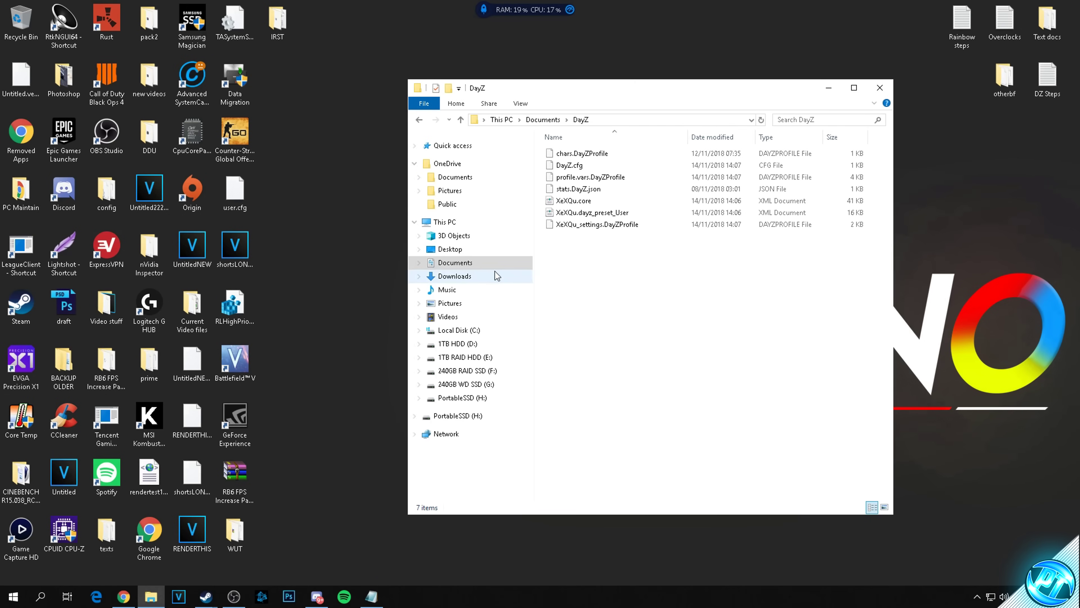
{"action": "left_click_drag", "start_coordinate": [475, 91], "coordinate": [719, 108]}
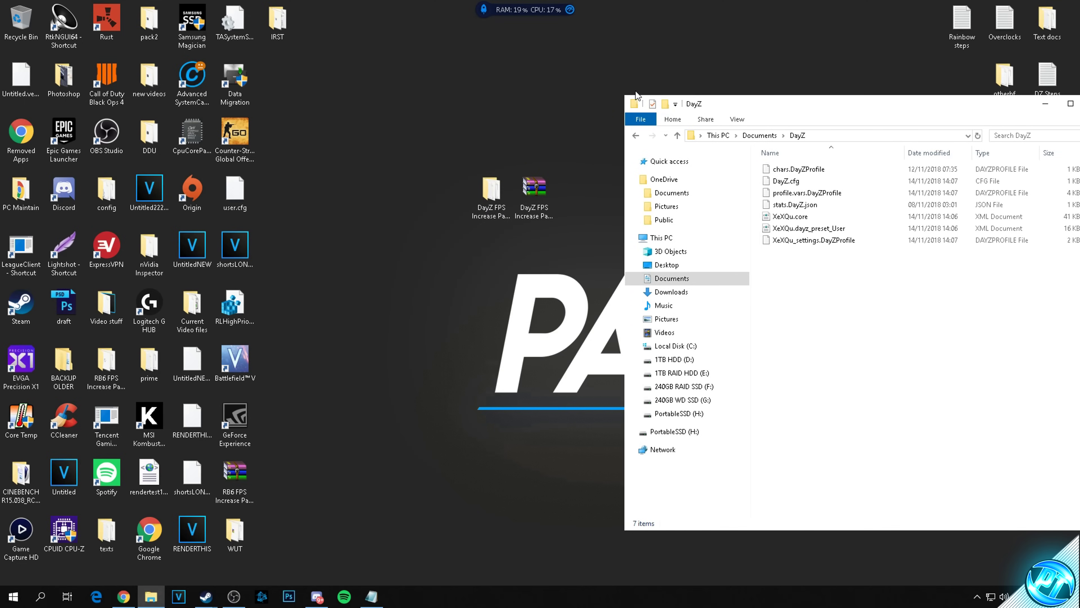
Open the extracted pack's Game files folder alongside the DayZ documents folder and select the High end config folder
{"action": "left_click", "coordinate": [490, 192]}
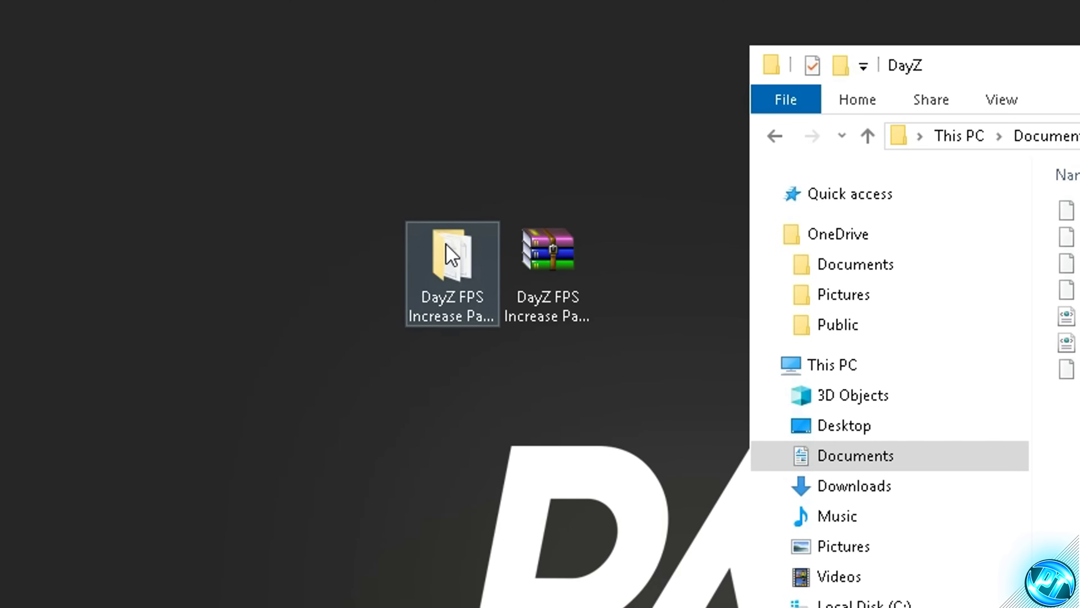
{"action": "double_click", "coordinate": [452, 255]}
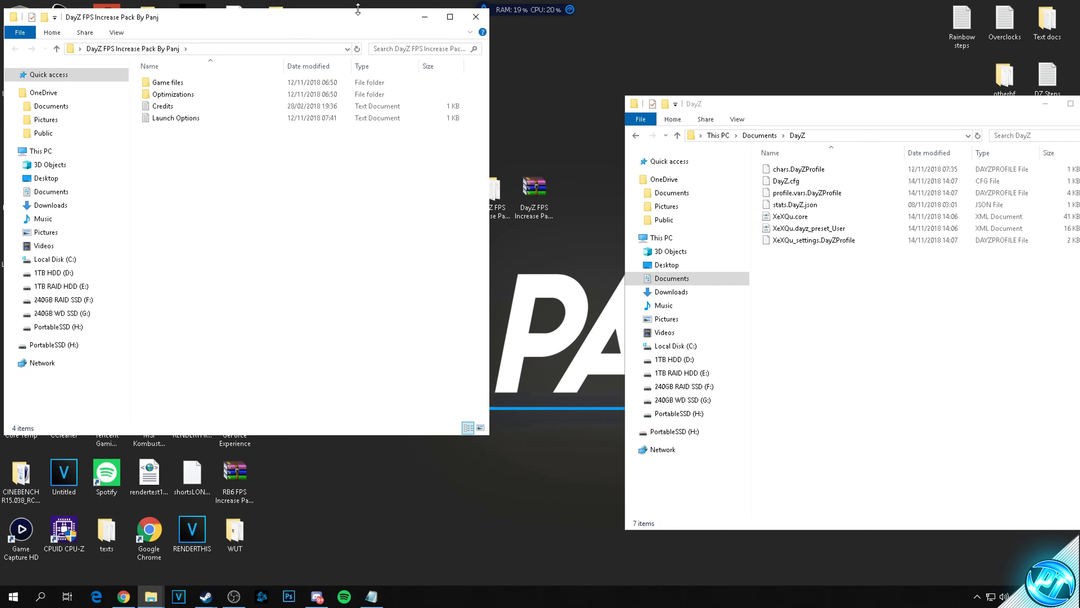
{"action": "left_click_drag", "start_coordinate": [327, 23], "coordinate": [393, 91]}
{"action": "left_click", "coordinate": [256, 151]}
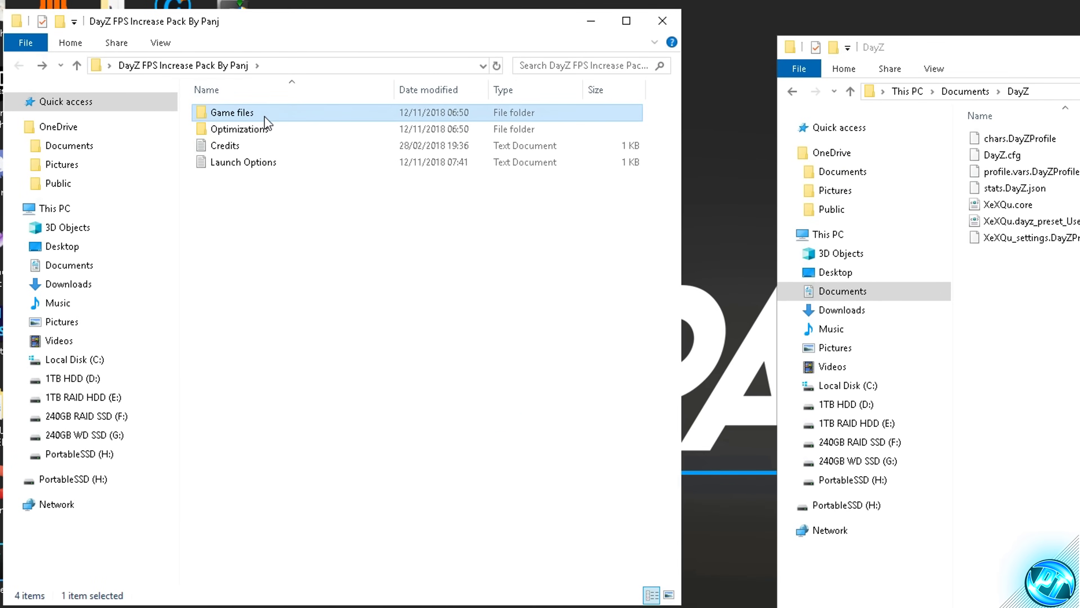
{"action": "double_click", "coordinate": [275, 114]}
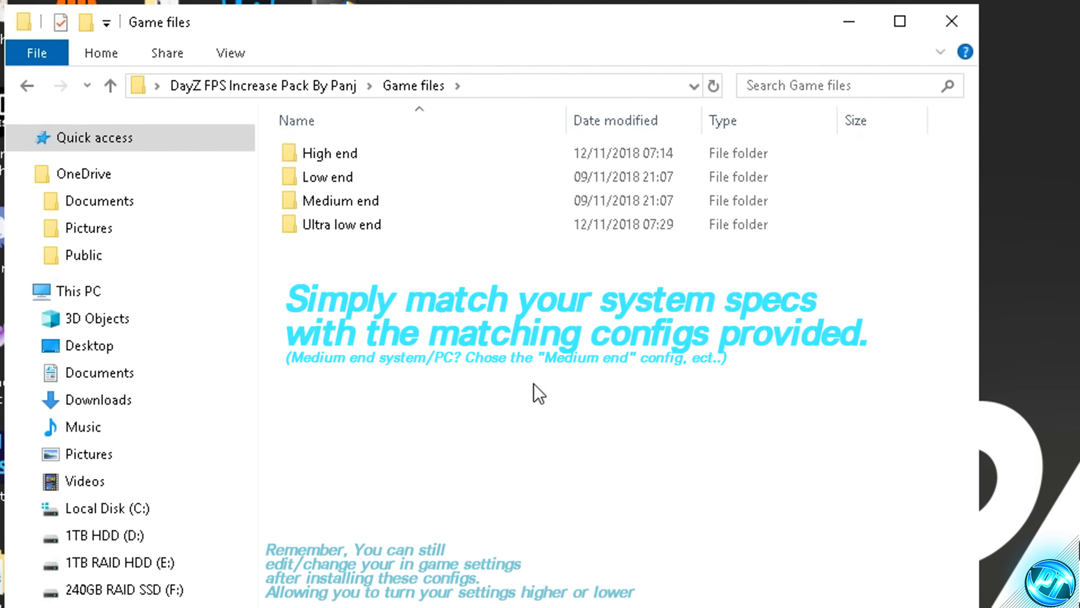
{"action": "left_click", "coordinate": [353, 153]}
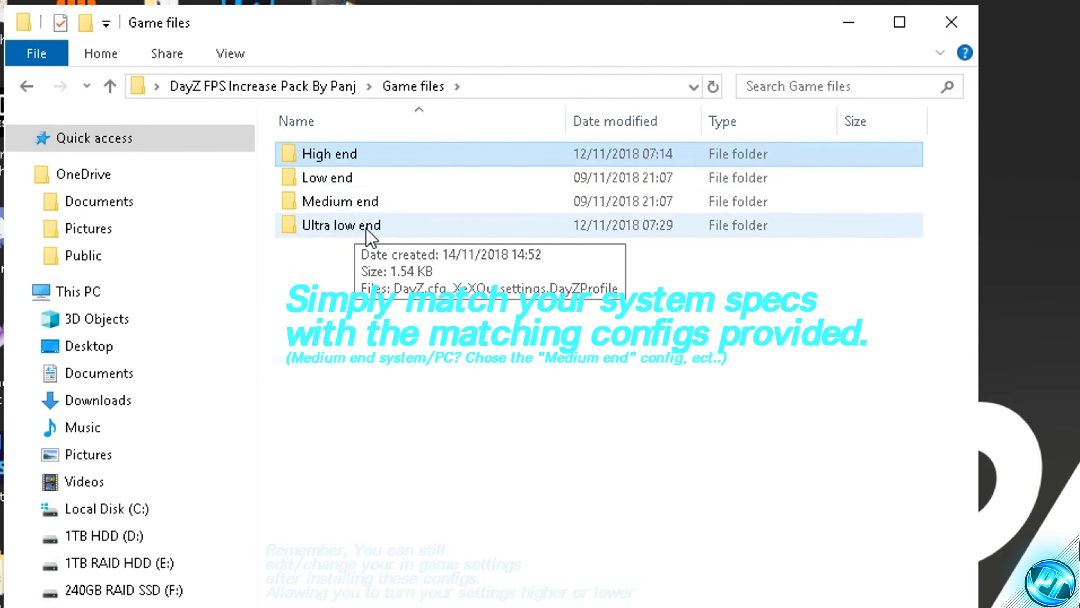
Open the pack's High end folder and move its DayZ.cfg into the DayZ documents folder, replacing the existing file
{"action": "left_click", "coordinate": [340, 279]}
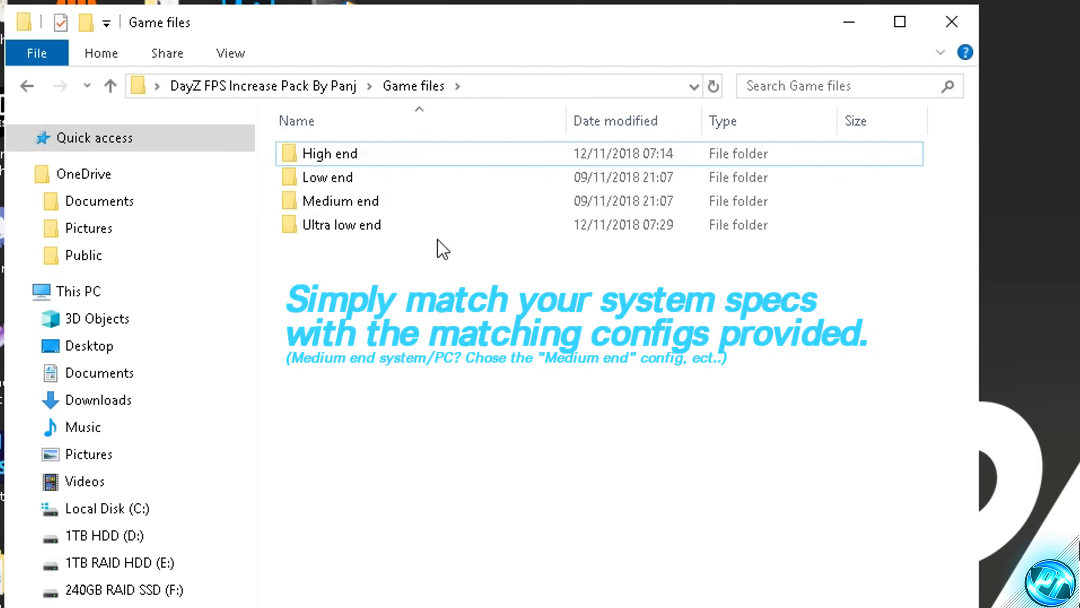
{"action": "left_click", "coordinate": [349, 158]}
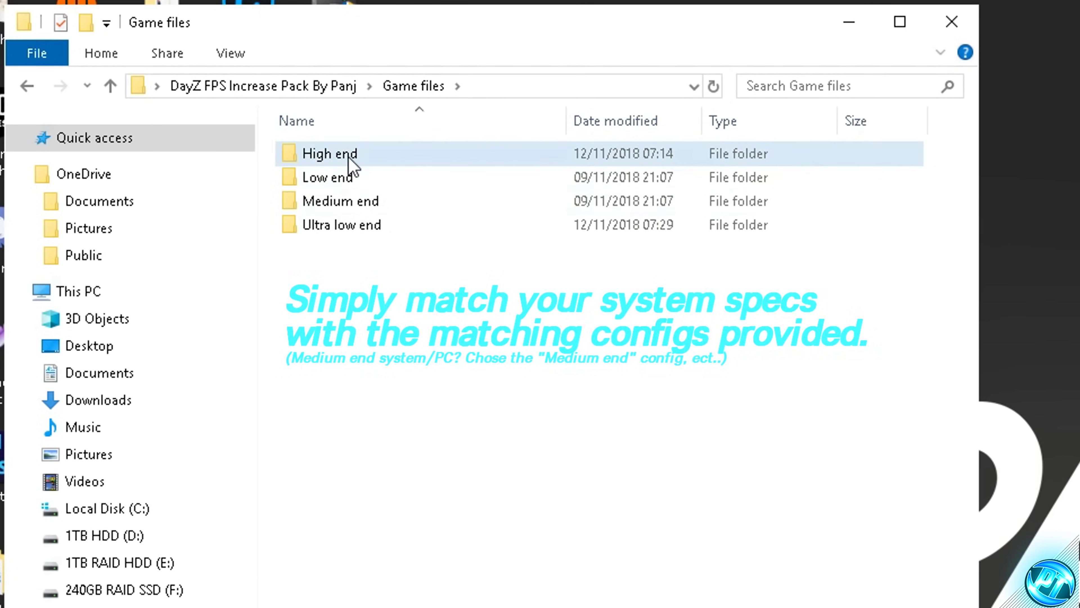
{"action": "double_click", "coordinate": [366, 163]}
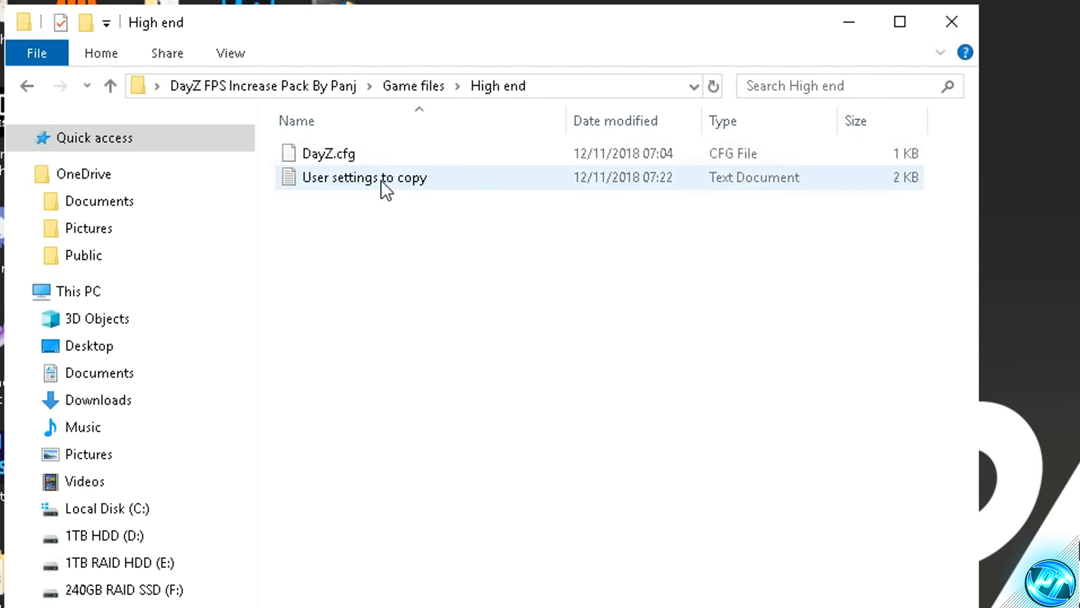
{"action": "left_click", "coordinate": [334, 160]}
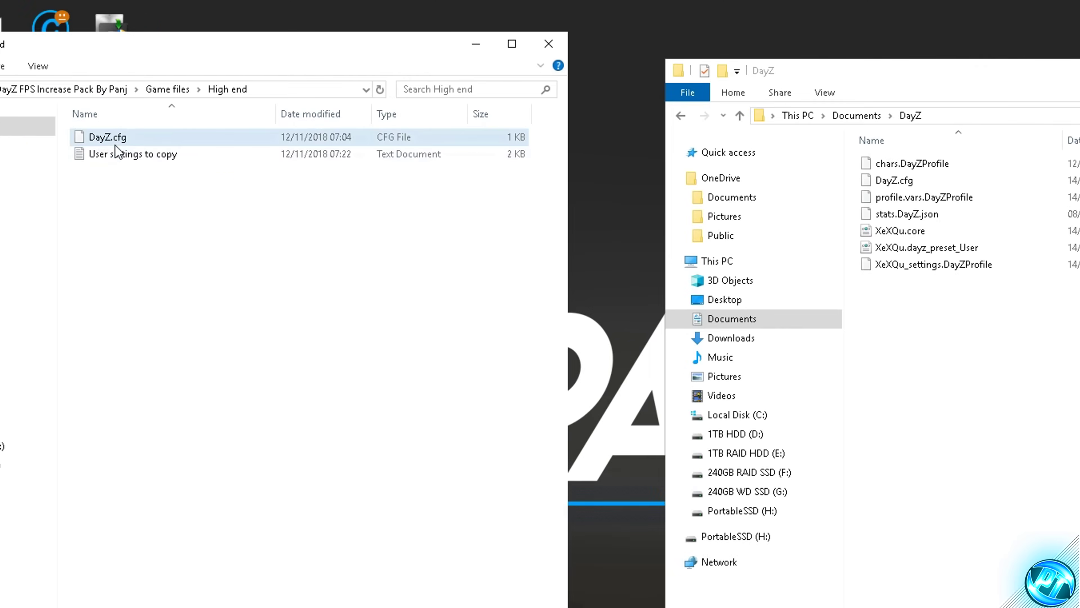
{"action": "left_click", "coordinate": [235, 153]}
{"action": "left_click_drag", "start_coordinate": [121, 142], "coordinate": [930, 325]}
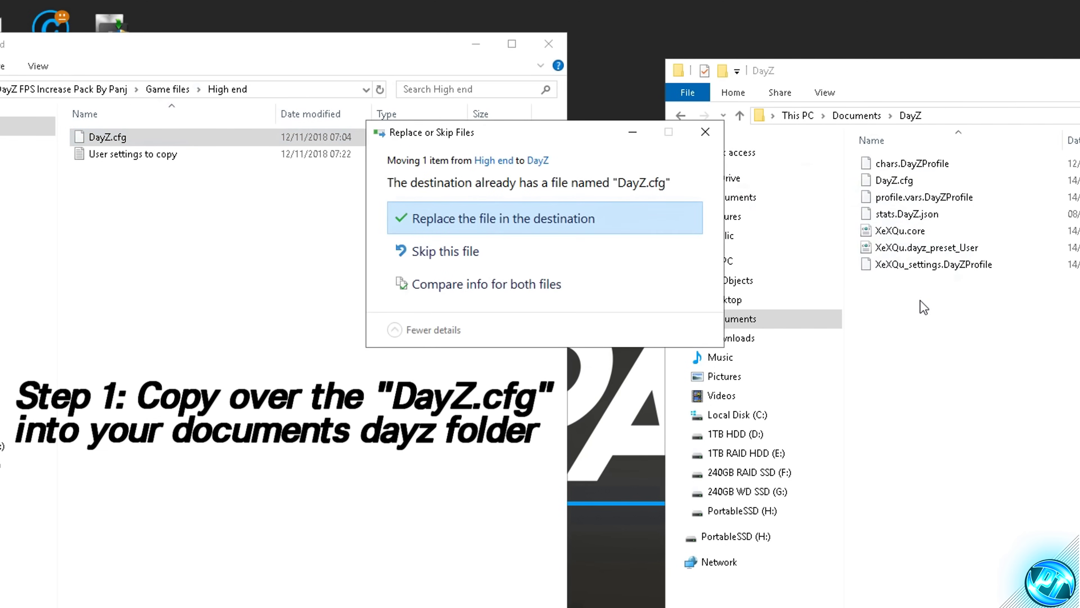
{"action": "left_click", "coordinate": [564, 220]}
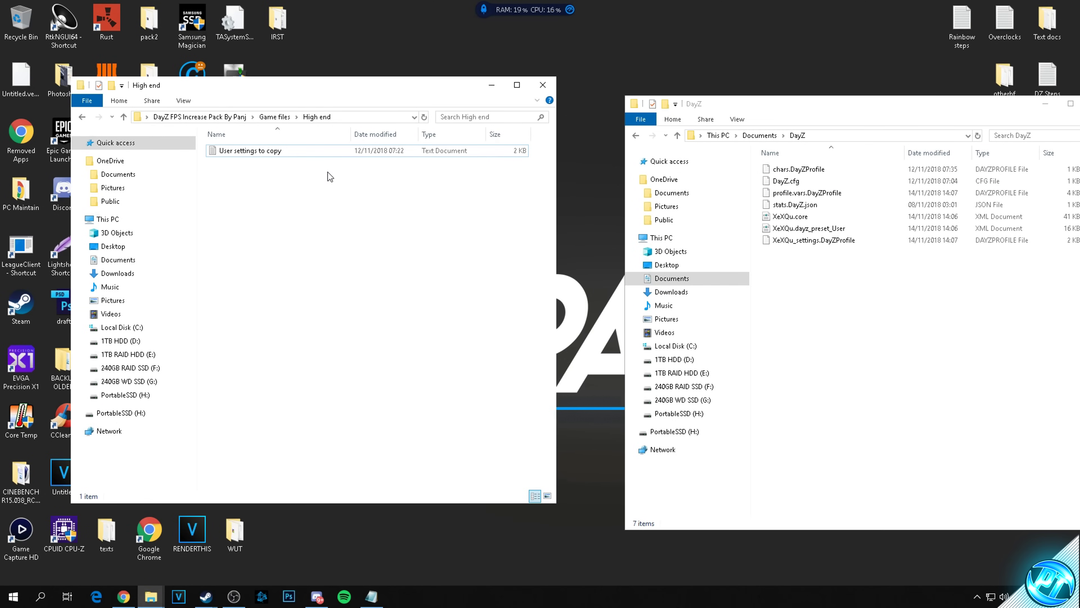
View the pack's User settings to copy text file, close it, and select XeXQu_settings.DayZProfile in the DayZ folder
{"action": "double_click", "coordinate": [277, 151]}
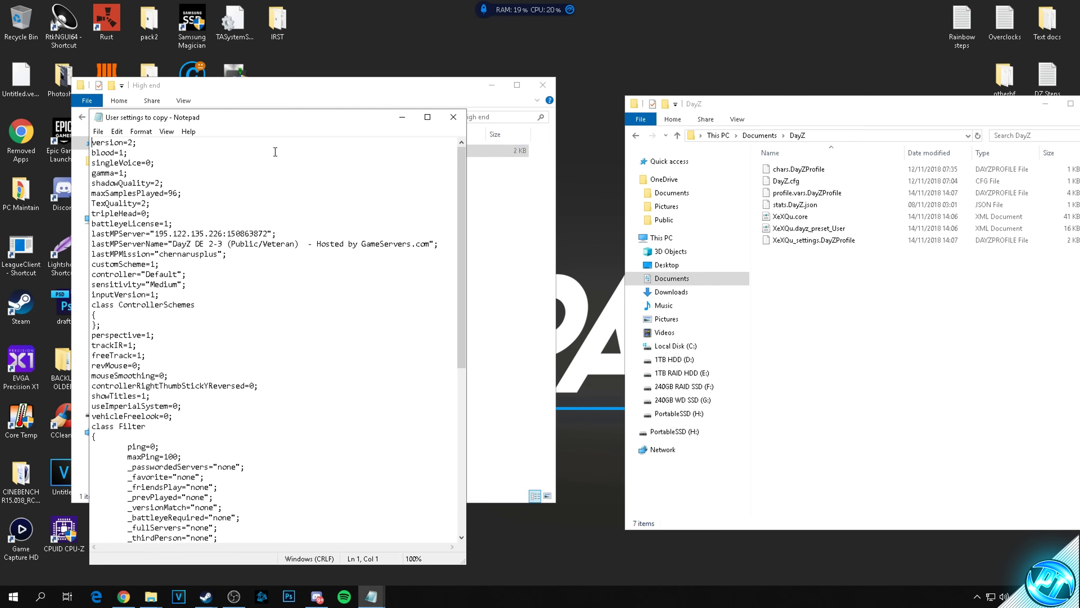
{"action": "left_click", "coordinate": [453, 117]}
{"action": "left_click", "coordinate": [810, 241]}
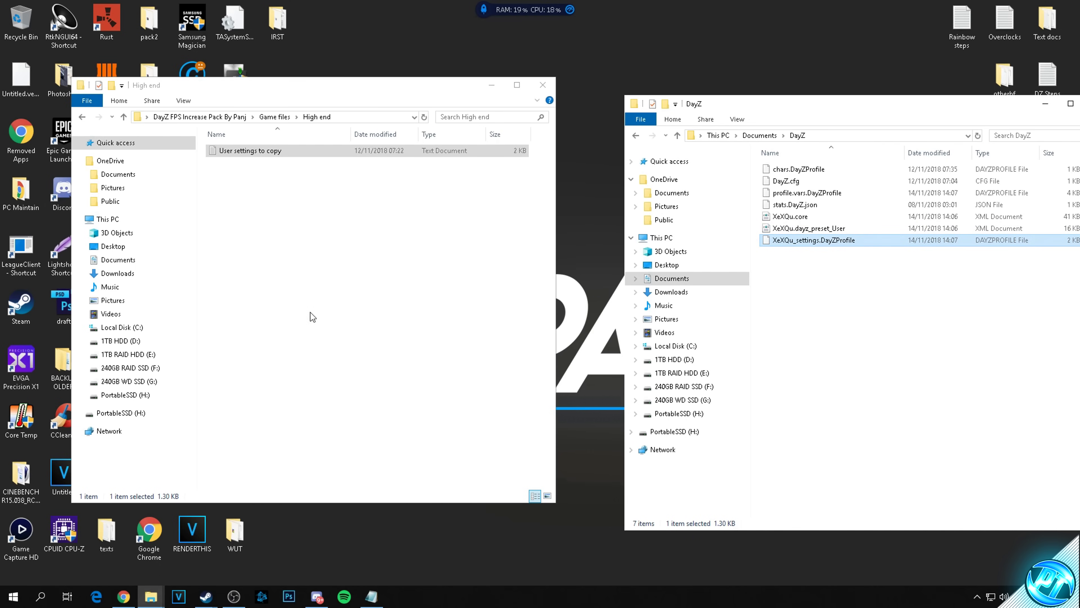
Open a blank Notepad window beside the DayZ folder and load XeXQu_settings.DayZProfile into it
{"action": "key", "text": "super"}
{"action": "type", "text": "notepad"}
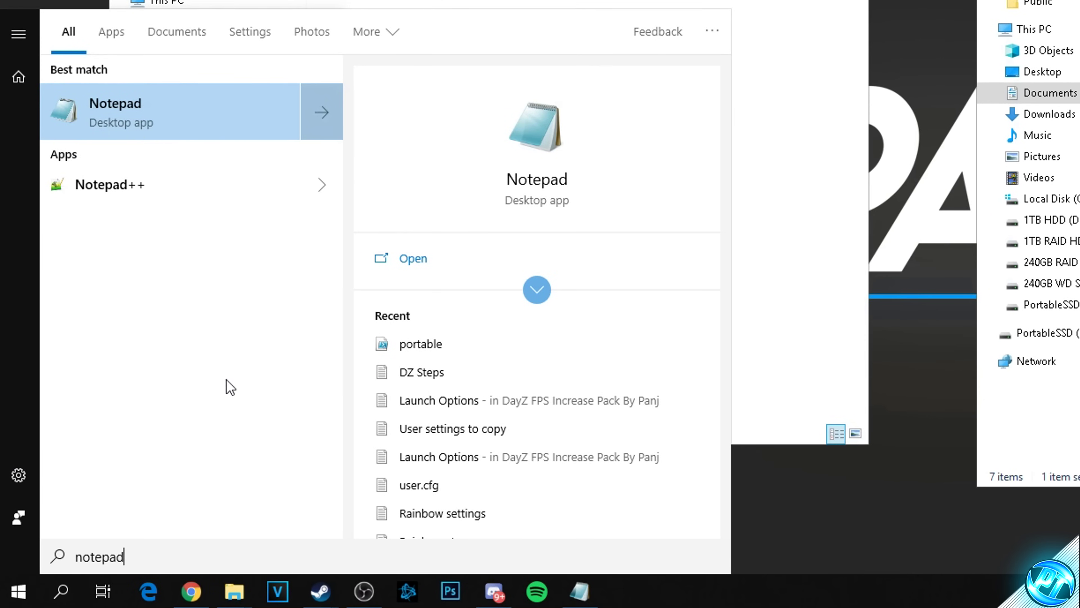
{"action": "left_click", "coordinate": [124, 110]}
{"action": "left_click_drag", "start_coordinate": [340, 123], "coordinate": [466, 109]}
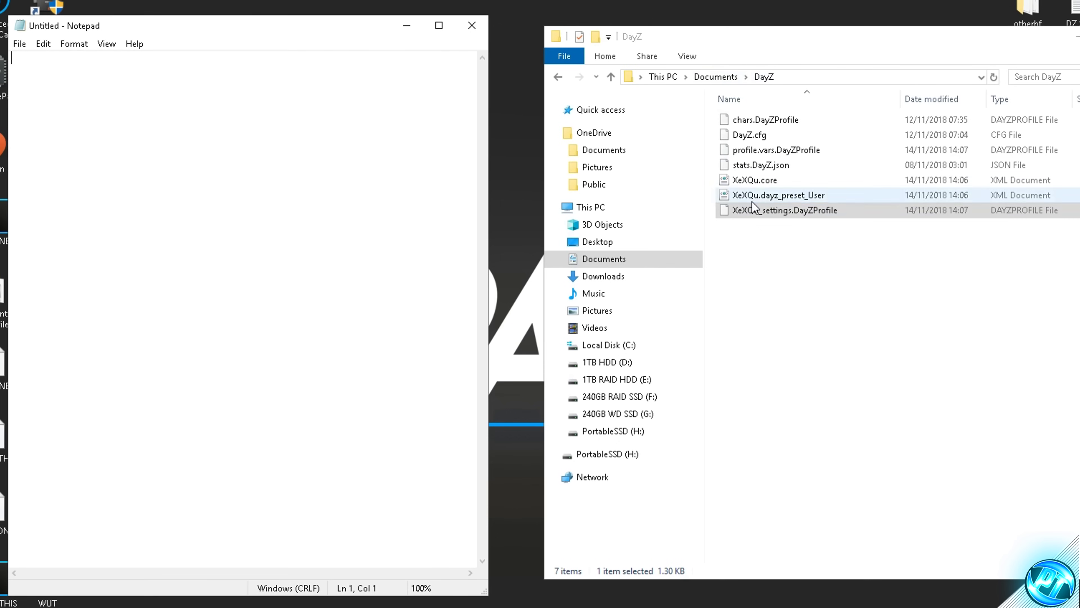
{"action": "left_click", "coordinate": [811, 242]}
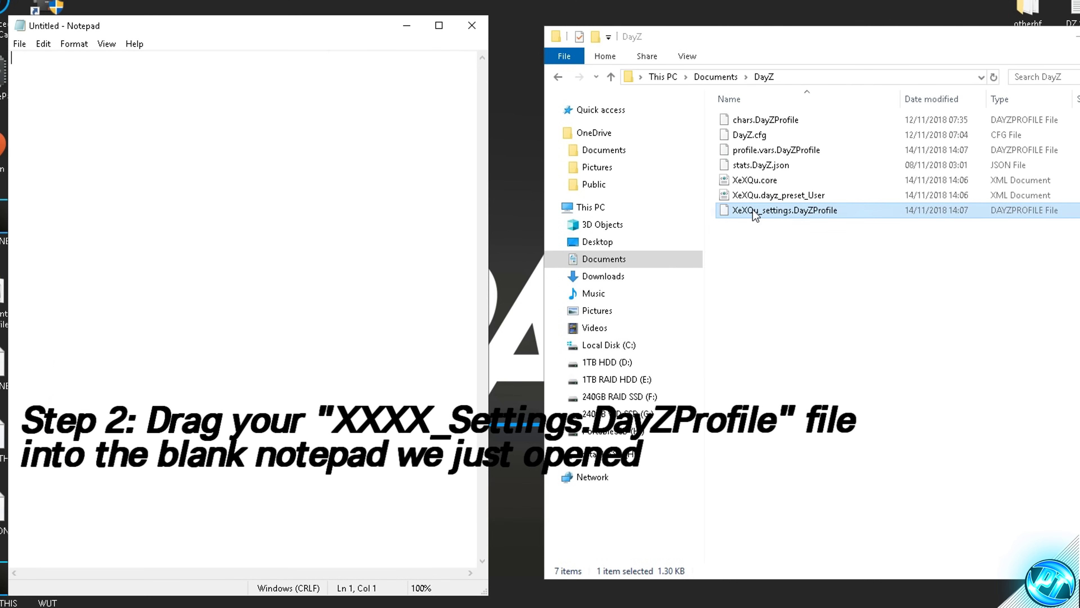
{"action": "left_click_drag", "start_coordinate": [755, 211], "coordinate": [330, 160]}
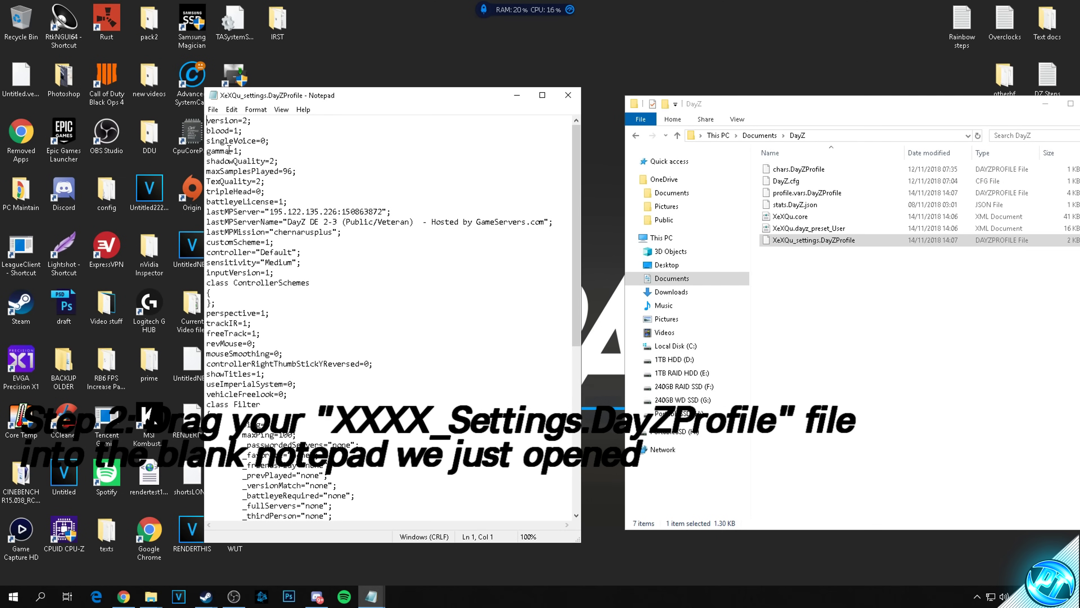
Delete all the text in XeXQu_settings.DayZProfile and minimise its Notepad window
{"action": "left_click_drag", "start_coordinate": [228, 94], "coordinate": [256, 97]}
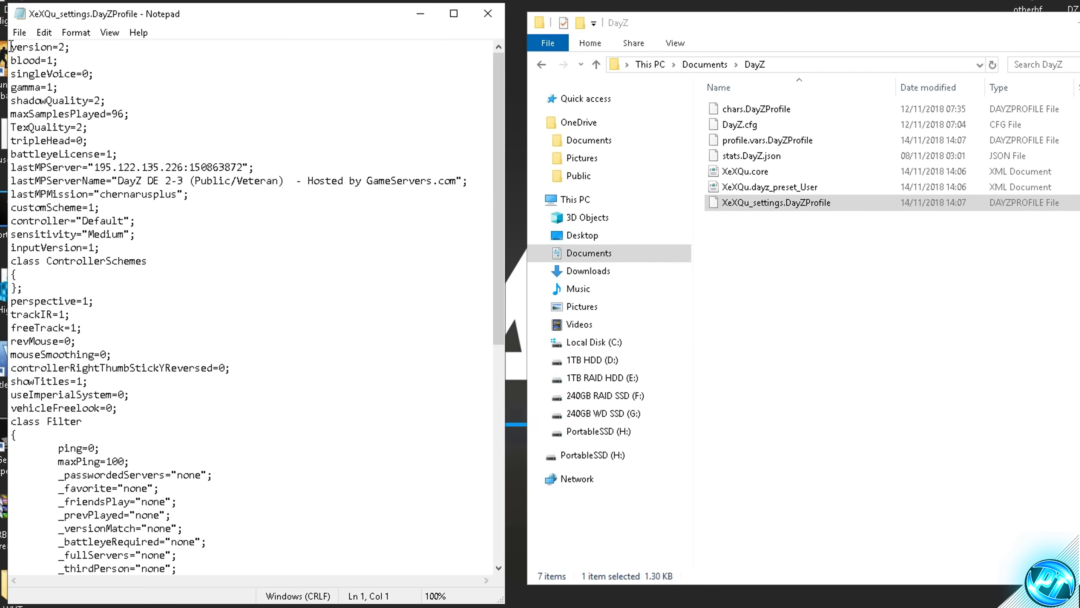
{"action": "left_click_drag", "start_coordinate": [11, 46], "coordinate": [12, 552]}
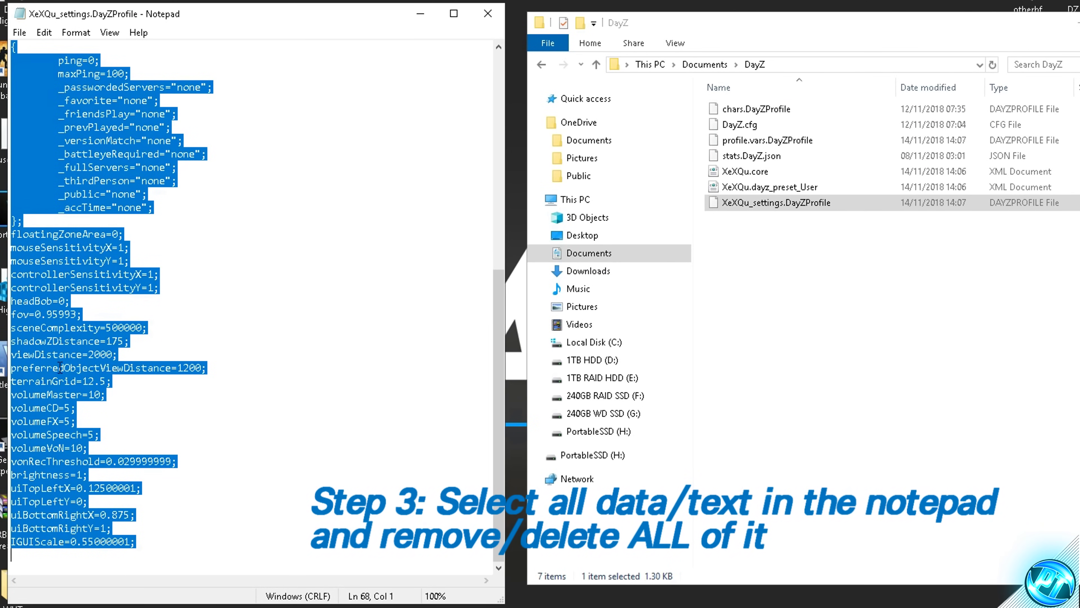
{"action": "right_click", "coordinate": [60, 368]}
{"action": "left_click", "coordinate": [96, 447]}
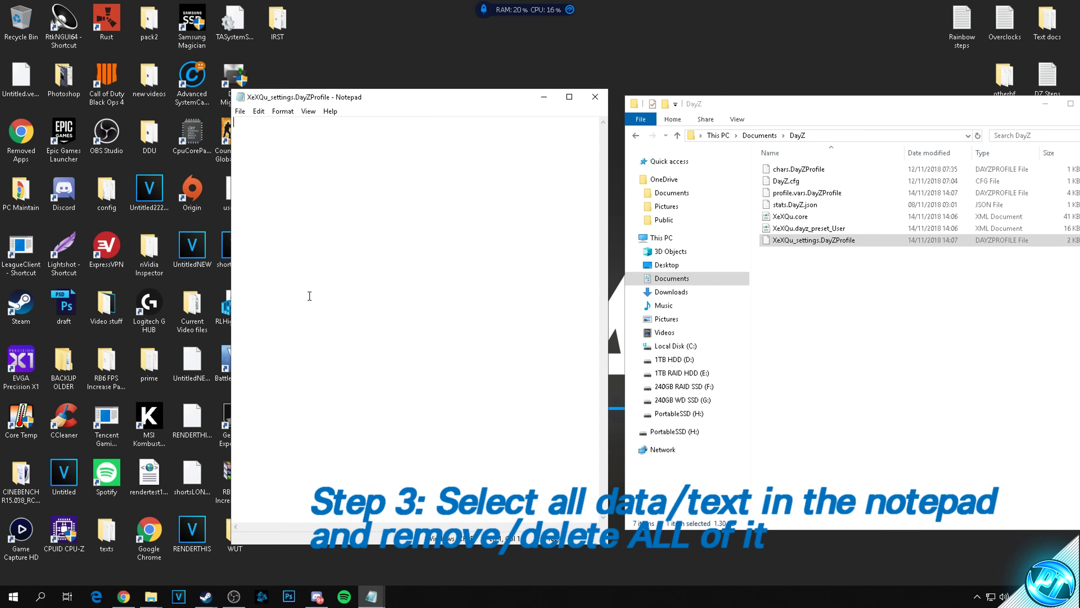
{"action": "left_click_drag", "start_coordinate": [501, 99], "coordinate": [503, 96]}
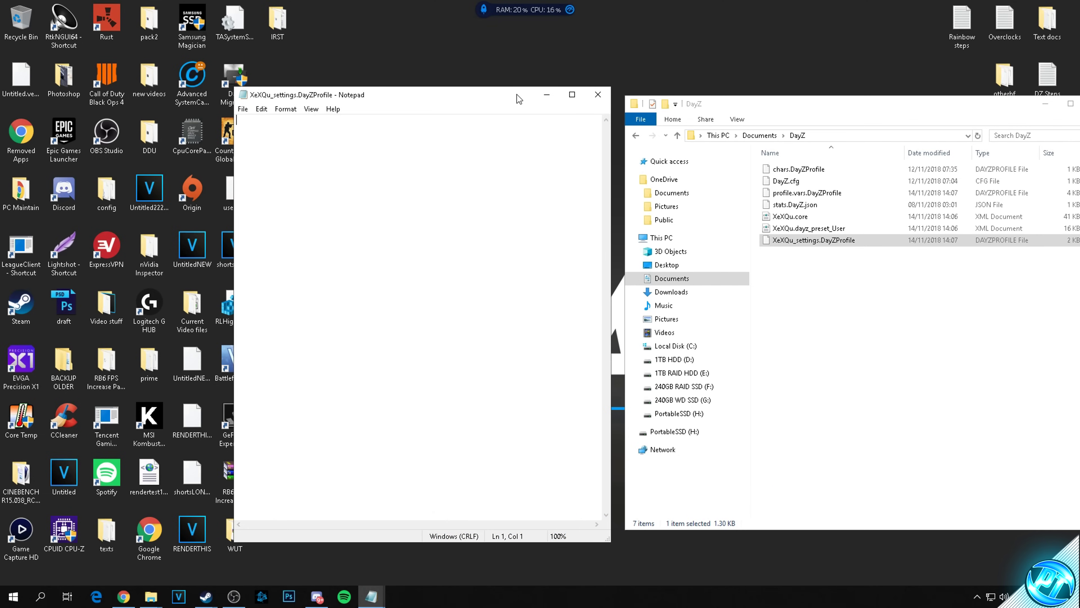
{"action": "left_click", "coordinate": [543, 97]}
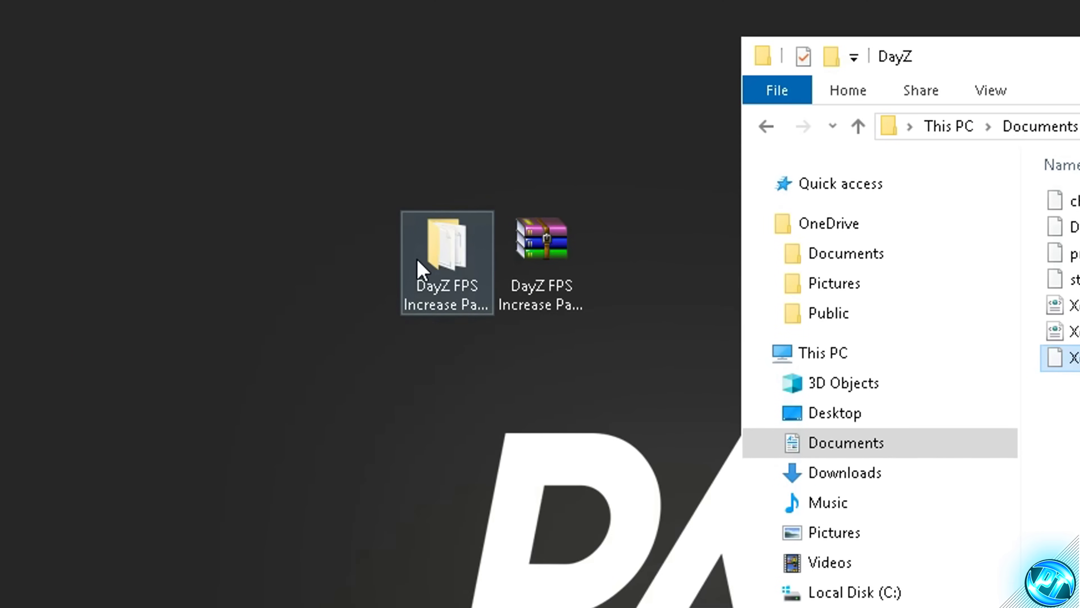
Open User settings to copy from the pack's Game files > High end folder and close that folder window
{"action": "double_click", "coordinate": [483, 200]}
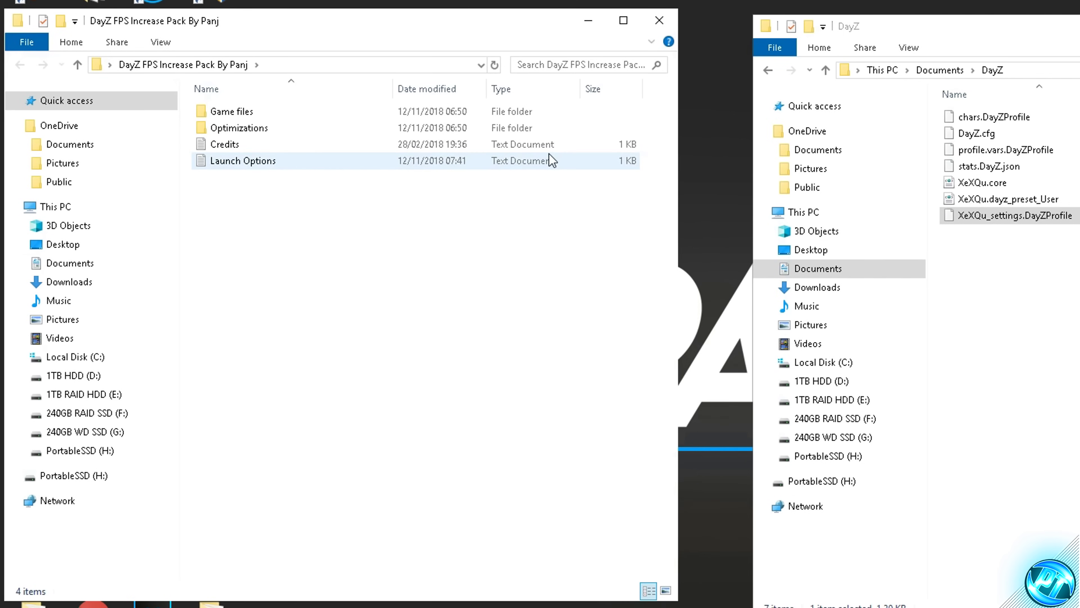
{"action": "double_click", "coordinate": [232, 112]}
{"action": "key", "text": "alt+Left"}
{"action": "double_click", "coordinate": [264, 116]}
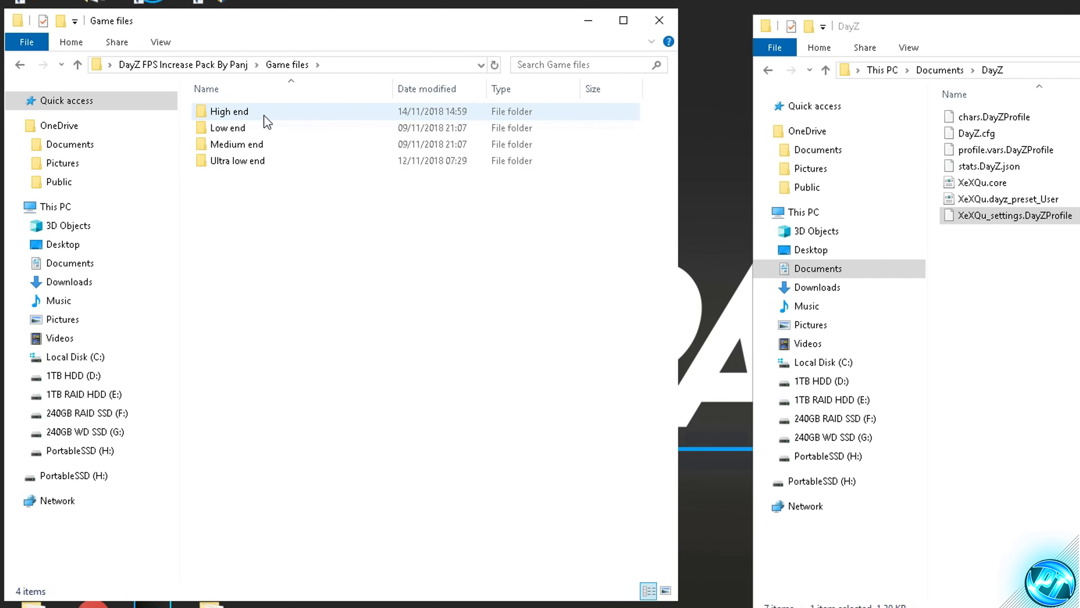
{"action": "double_click", "coordinate": [264, 116]}
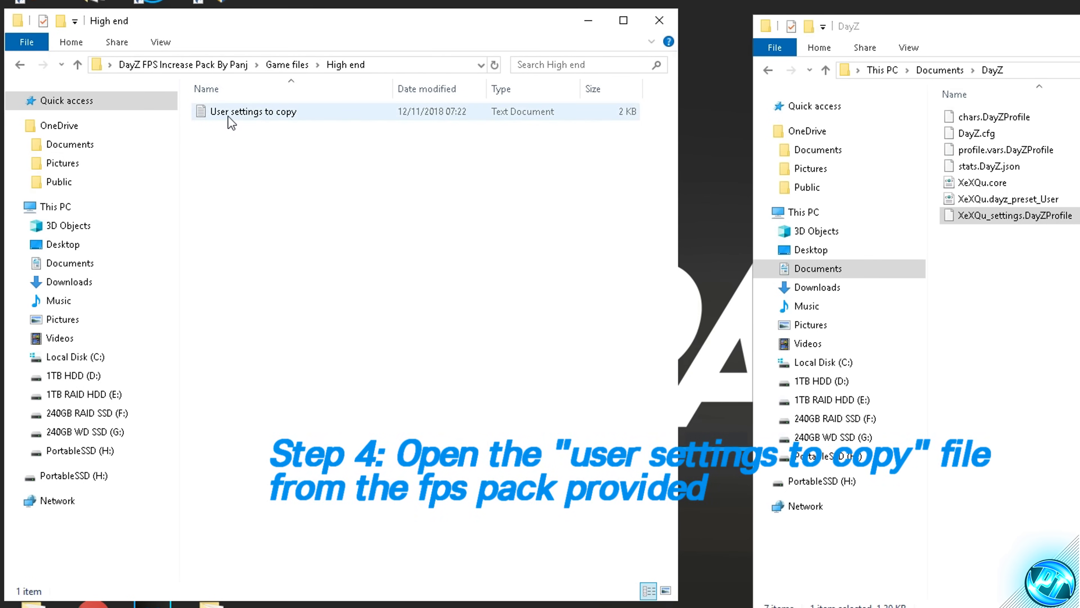
{"action": "double_click", "coordinate": [283, 114]}
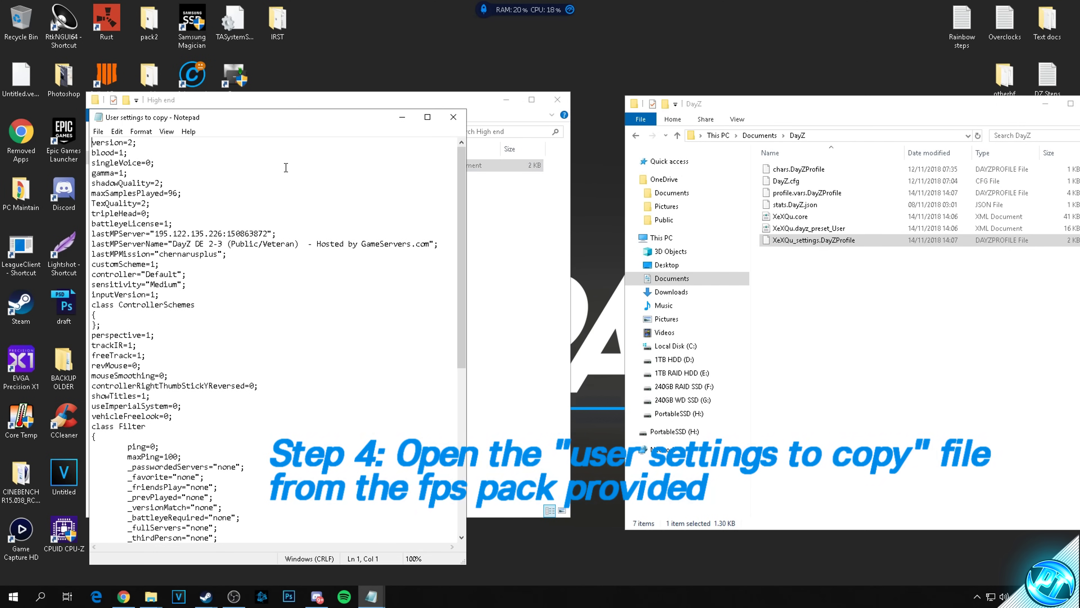
{"action": "left_click", "coordinate": [659, 19]}
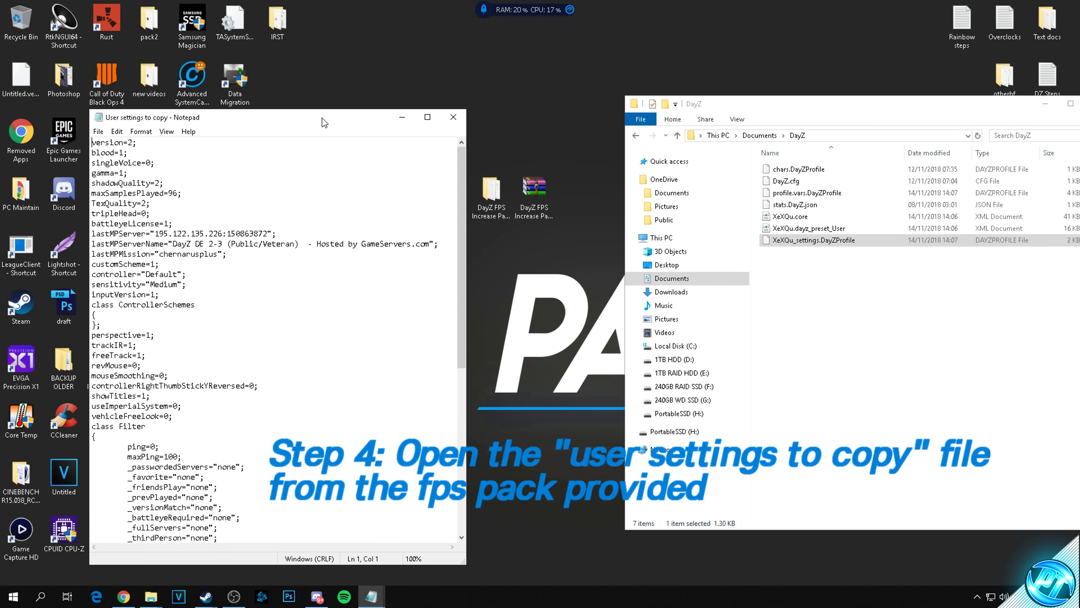
Restore the emptied XeXQu_settings.DayZProfile window and place it beside the User settings to copy window
{"action": "left_click_drag", "start_coordinate": [322, 119], "coordinate": [235, 112]}
{"action": "mouse_move", "coordinate": [371, 596]}
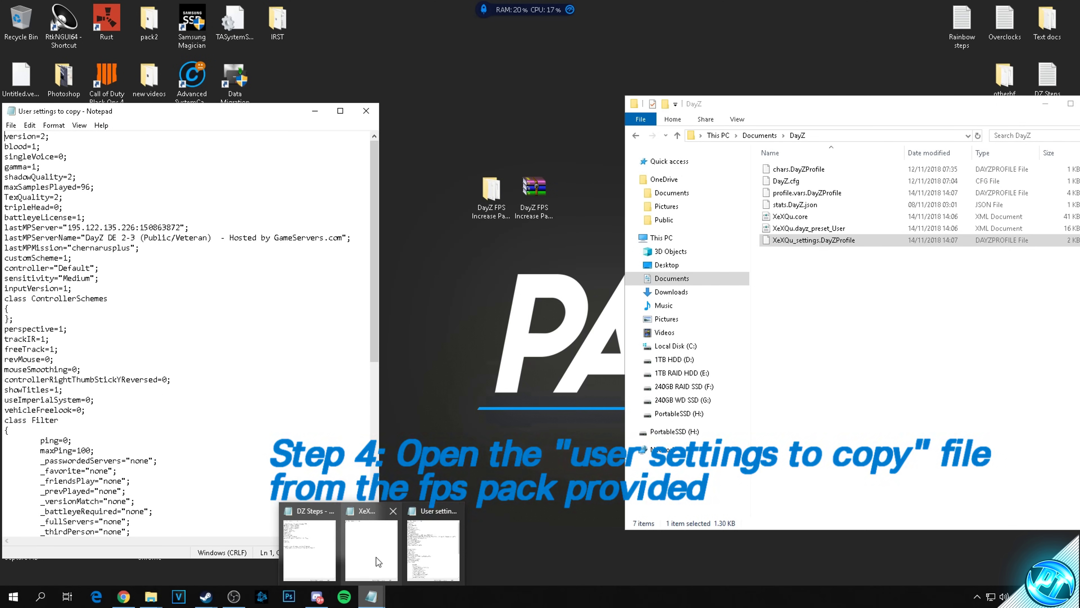
{"action": "left_click", "coordinate": [336, 562]}
{"action": "left_click_drag", "start_coordinate": [334, 97], "coordinate": [427, 109]}
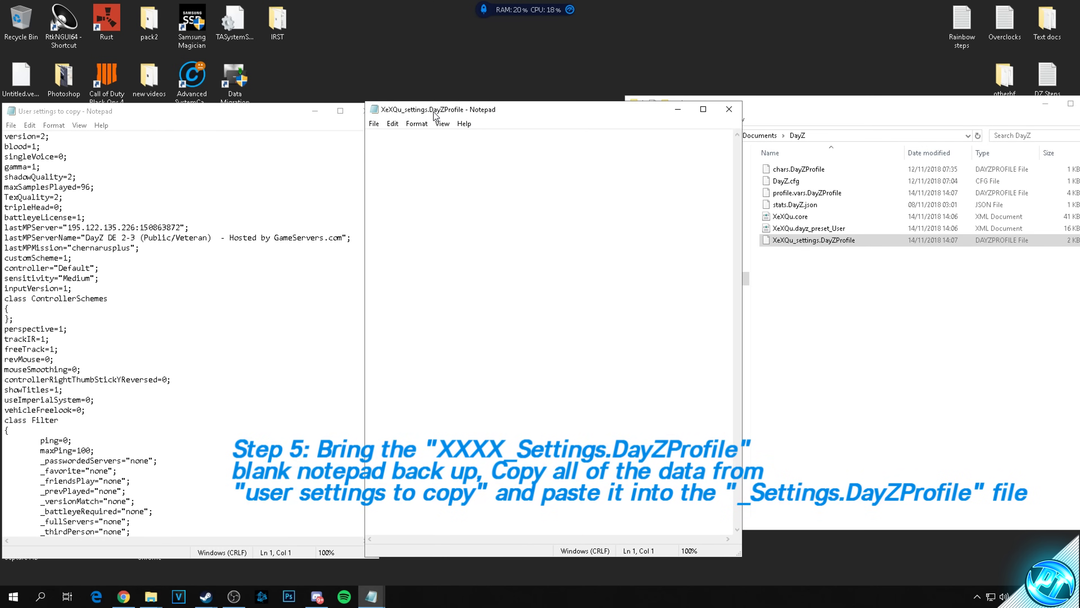
Copy all the text from User settings to copy and paste it into the empty XeXQu_settings.DayZProfile
{"action": "left_click", "coordinate": [60, 114]}
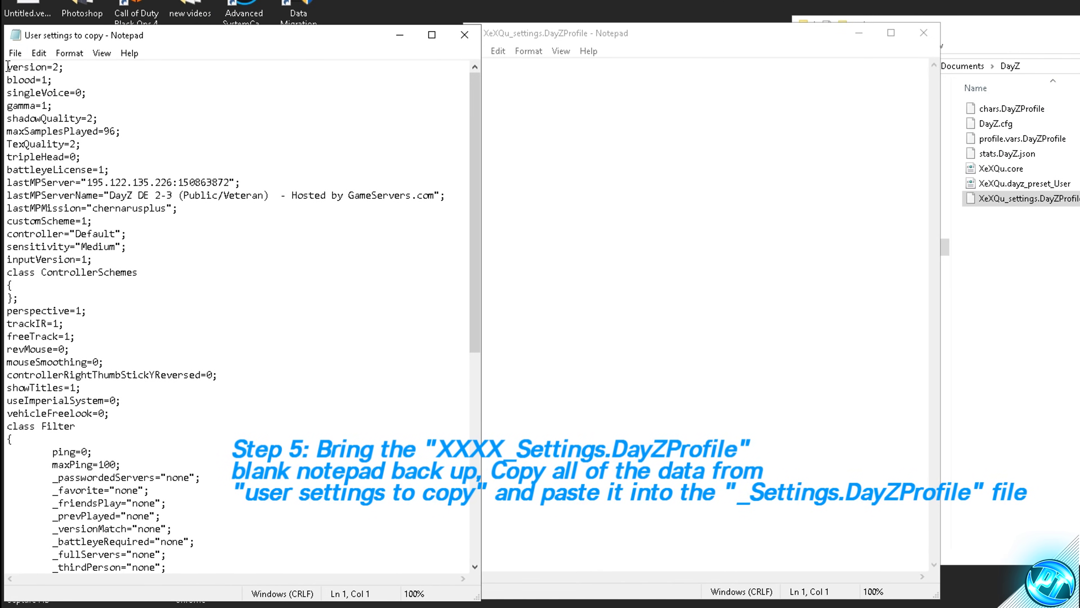
{"action": "left_click_drag", "start_coordinate": [8, 67], "coordinate": [173, 581]}
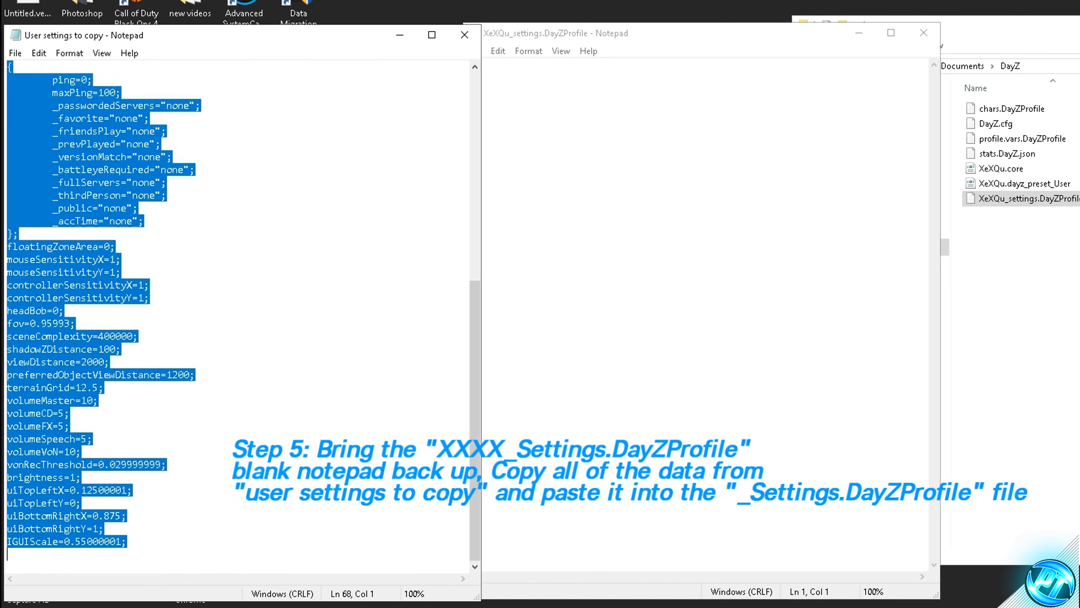
{"action": "right_click", "coordinate": [32, 383]}
{"action": "left_click", "coordinate": [74, 427]}
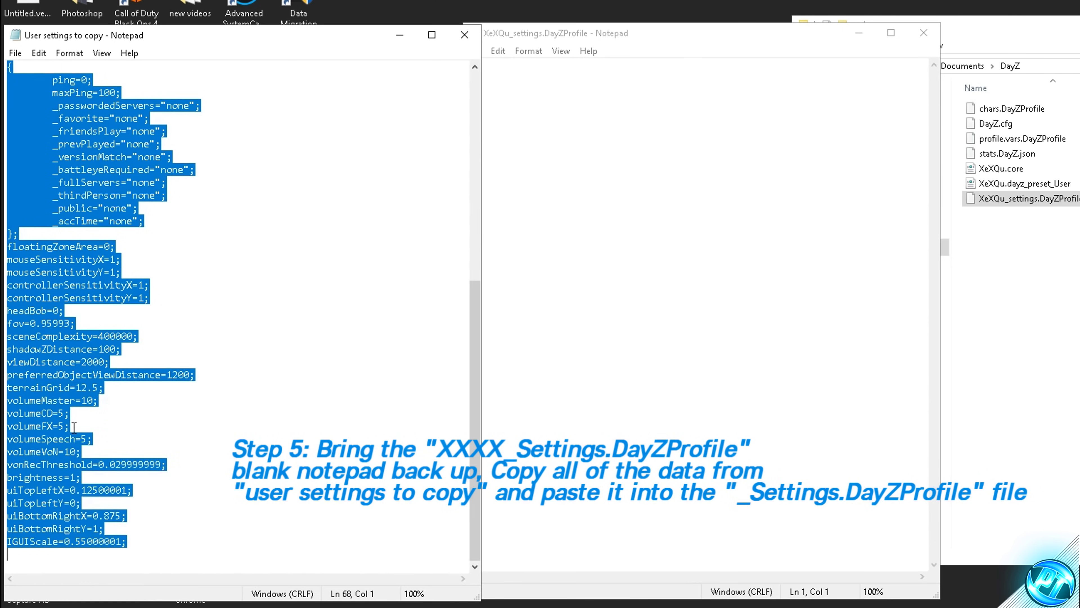
{"action": "left_click", "coordinate": [526, 131]}
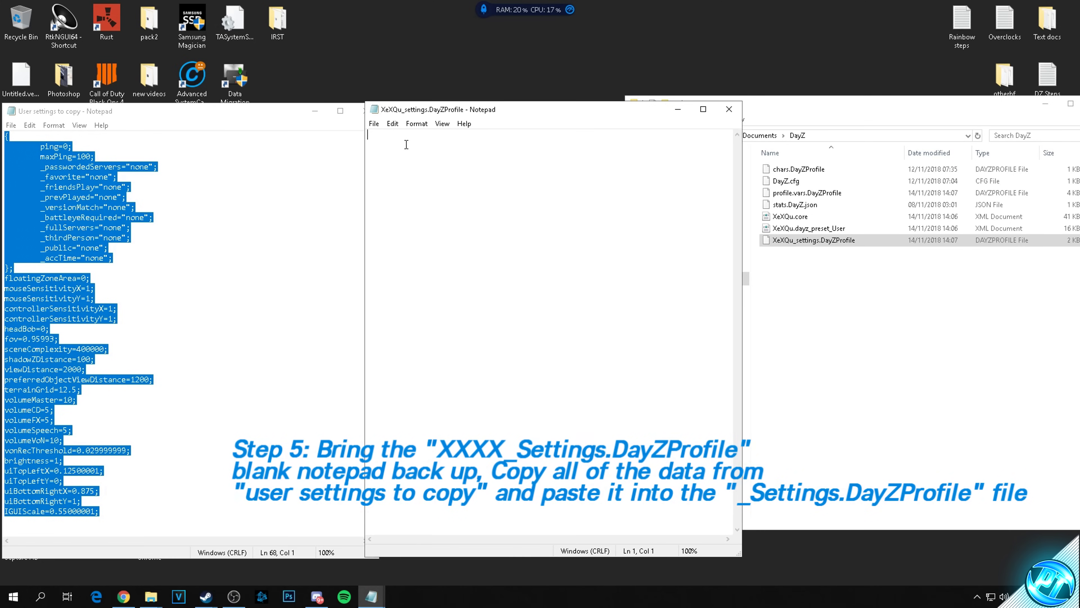
{"action": "right_click", "coordinate": [405, 147]}
{"action": "left_click", "coordinate": [438, 193]}
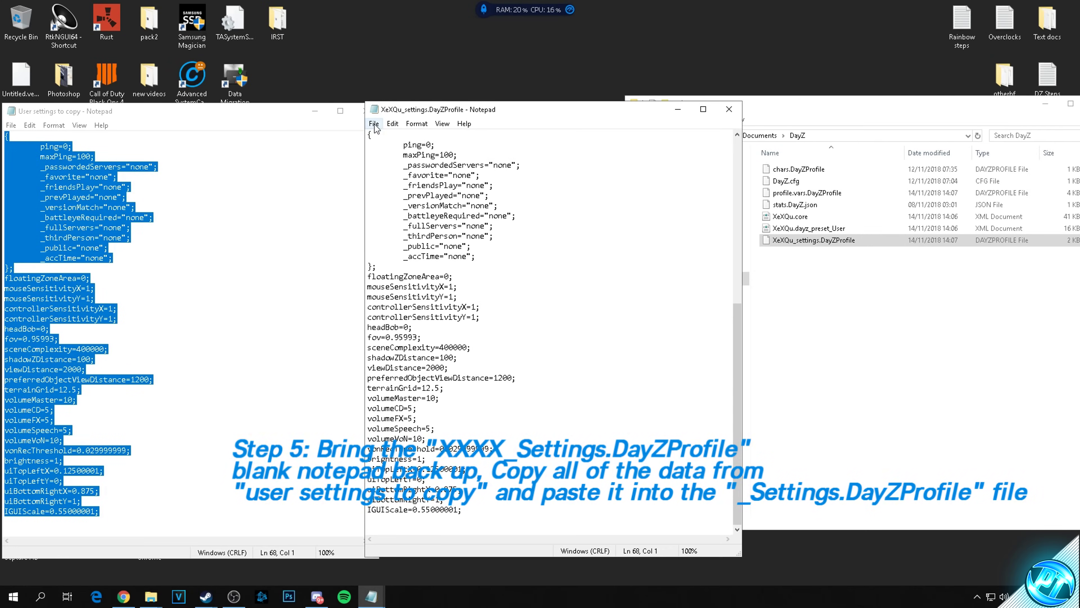
Save XeXQu_settings.DayZProfile, and close both Notepad windows and the DayZ documents folder
{"action": "left_click", "coordinate": [374, 124]}
{"action": "key", "text": "Escape"}
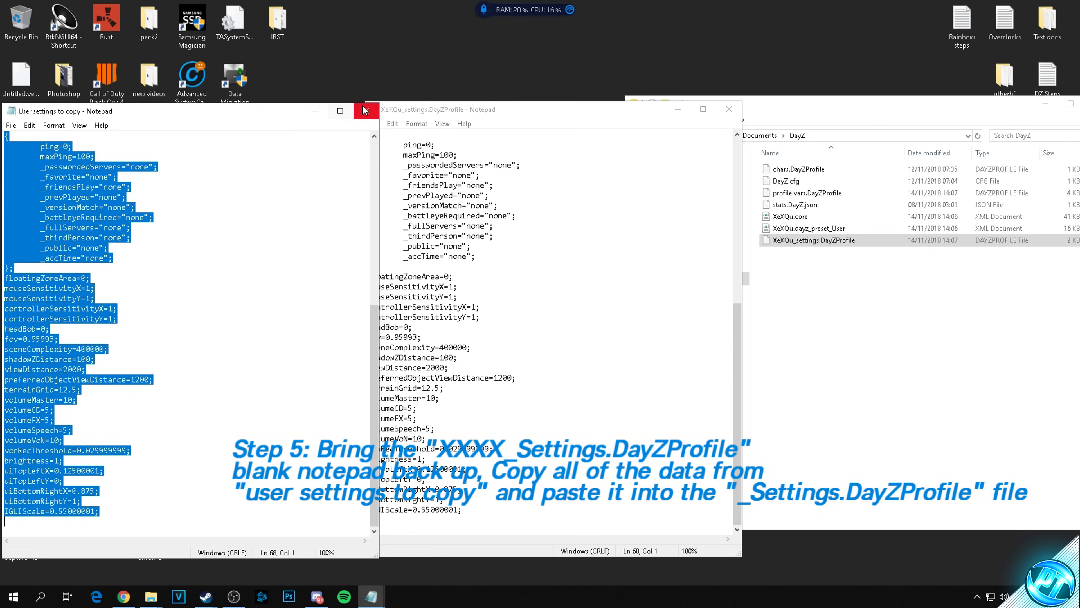
{"action": "left_click", "coordinate": [95, 46]}
{"action": "left_click", "coordinate": [876, 44]}
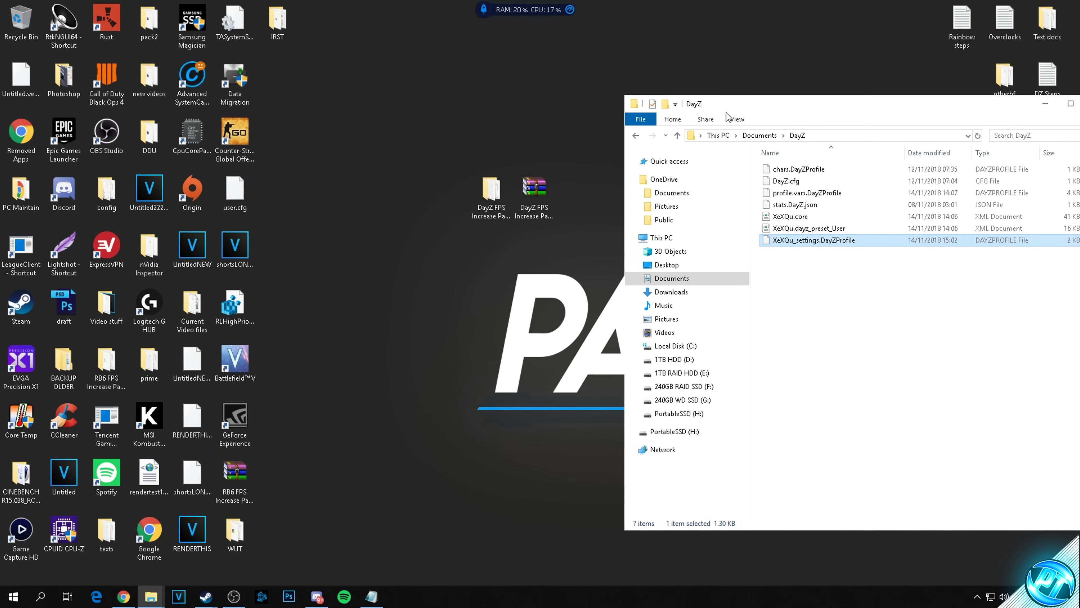
{"action": "key", "text": "alt+F4"}
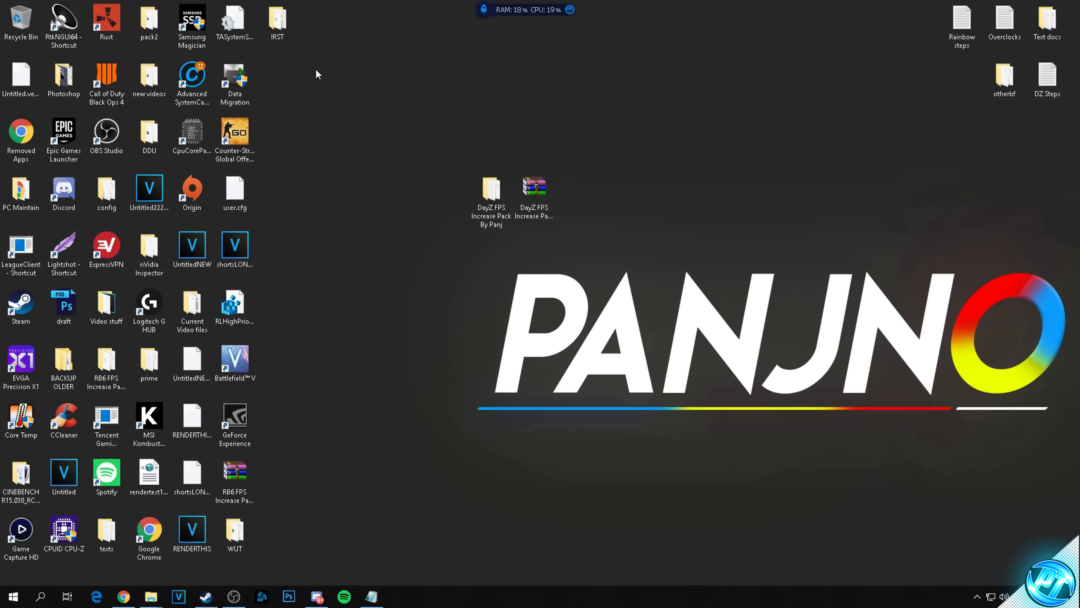
Open the Launch Options text file from the DayZ FPS Increase Pack folder on the desktop
{"action": "left_click", "coordinate": [494, 184]}
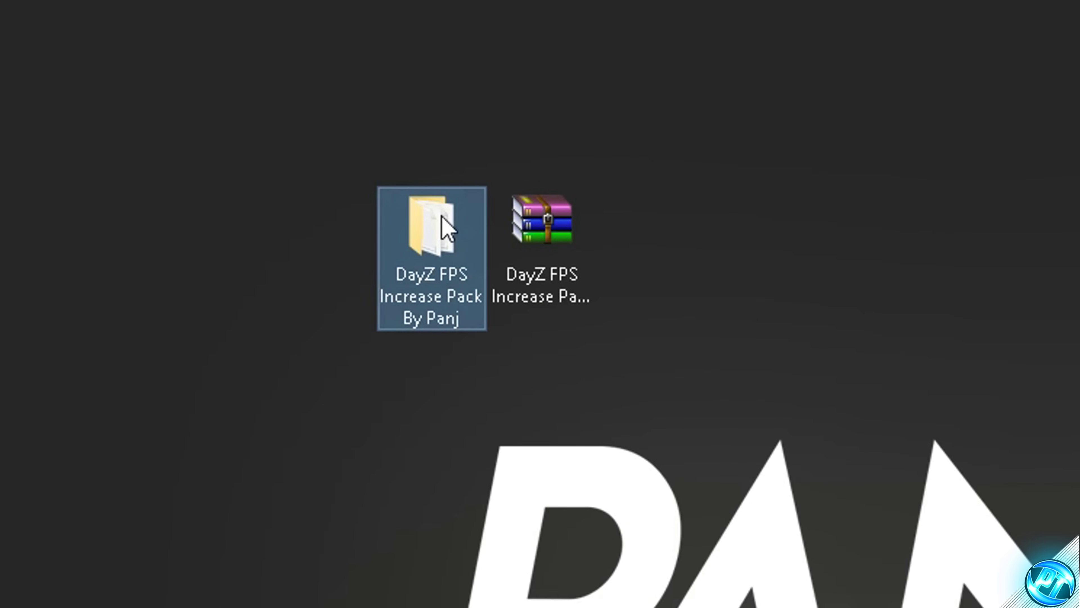
{"action": "double_click", "coordinate": [443, 218]}
{"action": "left_click", "coordinate": [427, 222]}
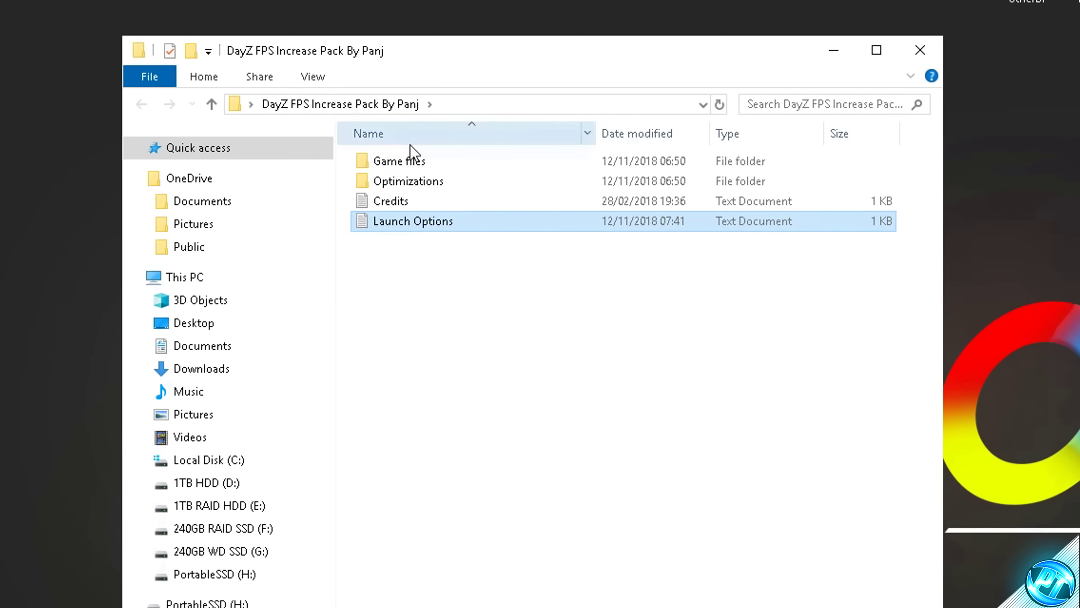
{"action": "double_click", "coordinate": [430, 222]}
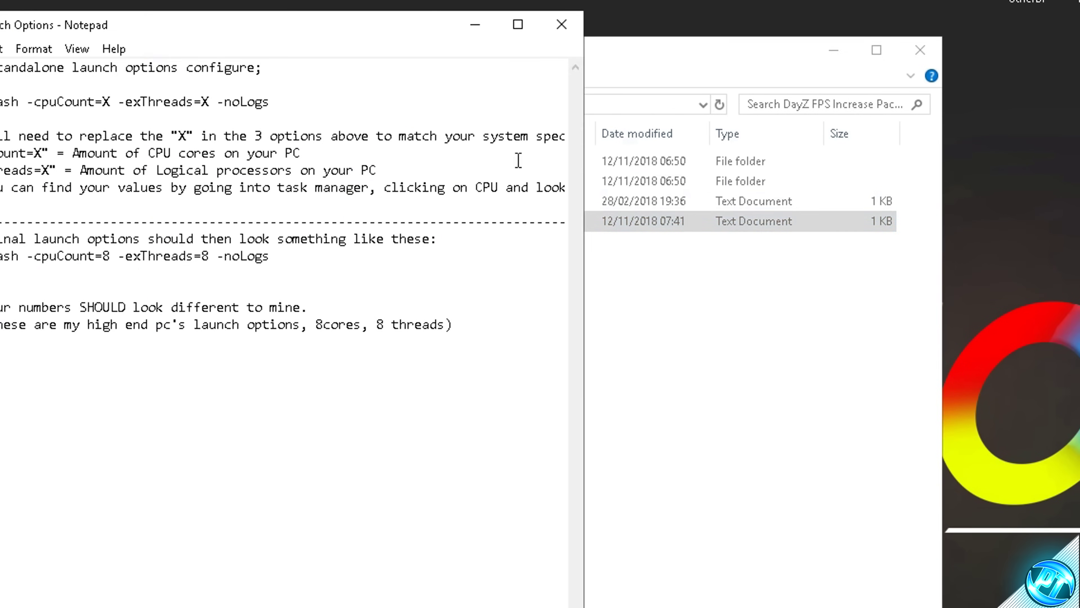
Arrange the Launch Options window so its full text is readable and the desktop area beside it is free
{"action": "left_click_drag", "start_coordinate": [742, 111], "coordinate": [876, 112]}
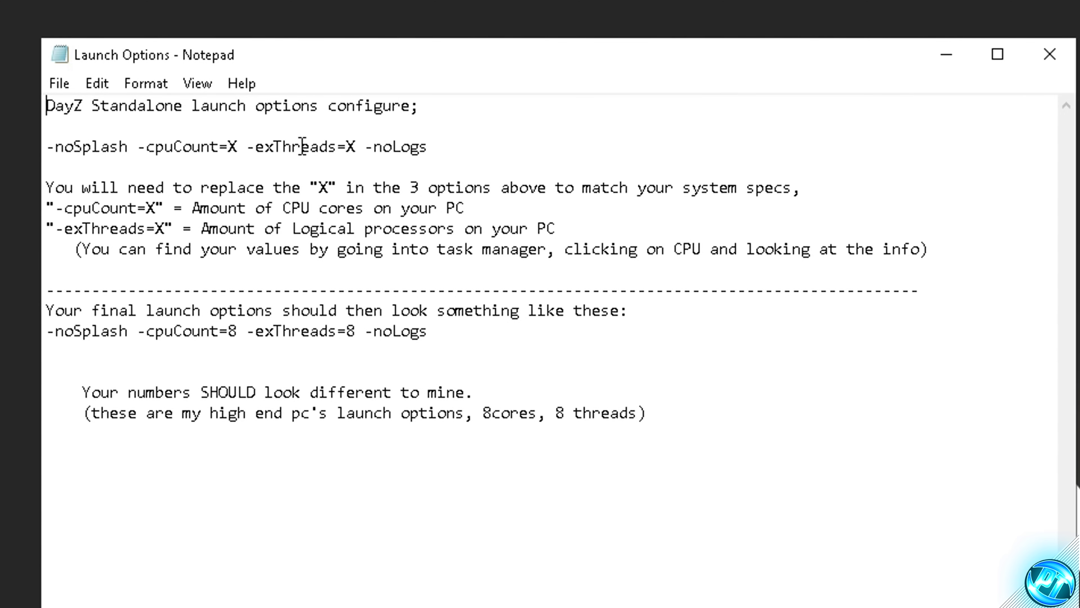
{"action": "double_click", "coordinate": [239, 147]}
{"action": "left_click", "coordinate": [355, 148]}
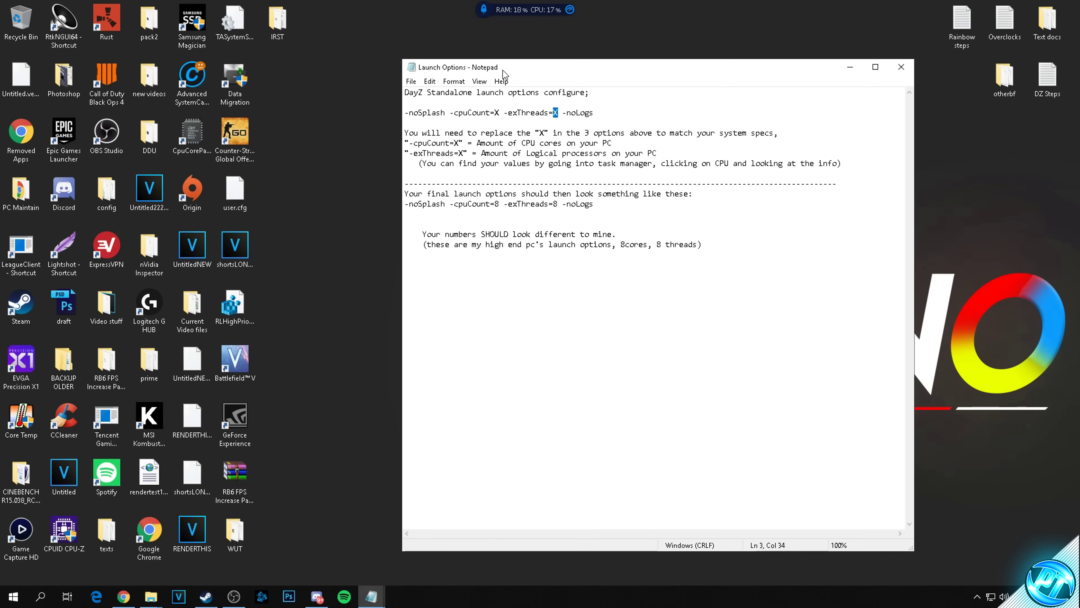
{"action": "left_click_drag", "start_coordinate": [503, 70], "coordinate": [649, 63]}
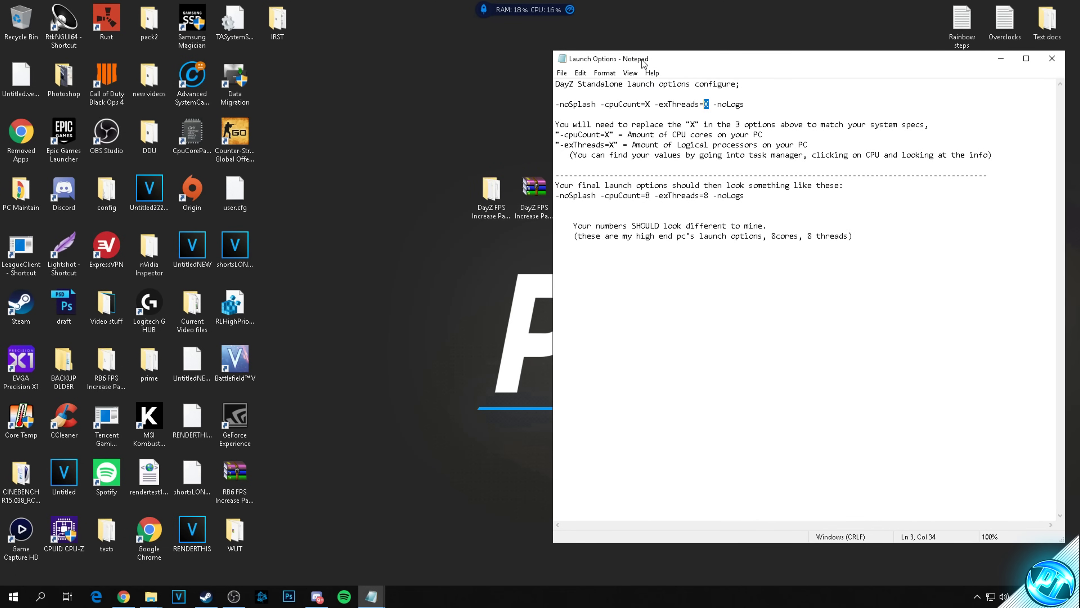
{"action": "left_click", "coordinate": [652, 306]}
Open Task Manager's CPU performance details and place the window beside the Launch Options file to read cores and logical processors
{"action": "right_click", "coordinate": [493, 596]}
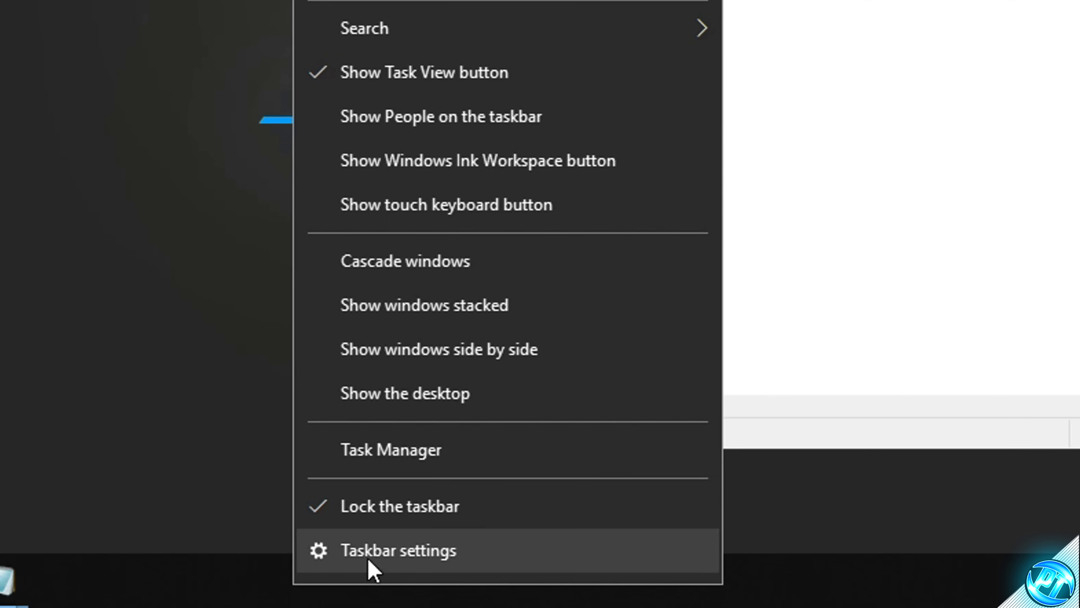
{"action": "left_click", "coordinate": [379, 450]}
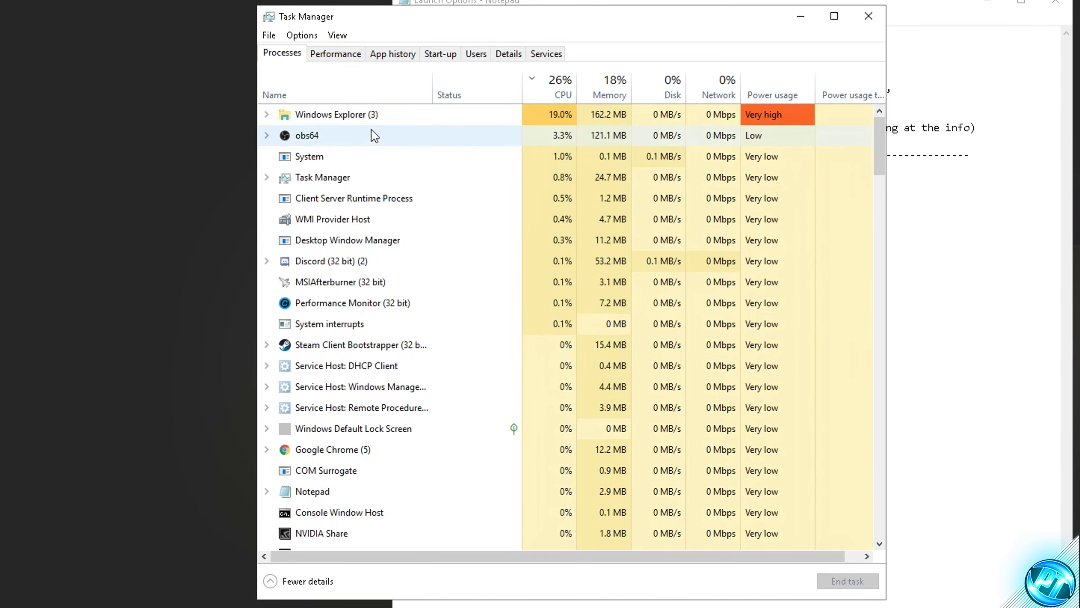
{"action": "left_click", "coordinate": [515, 99]}
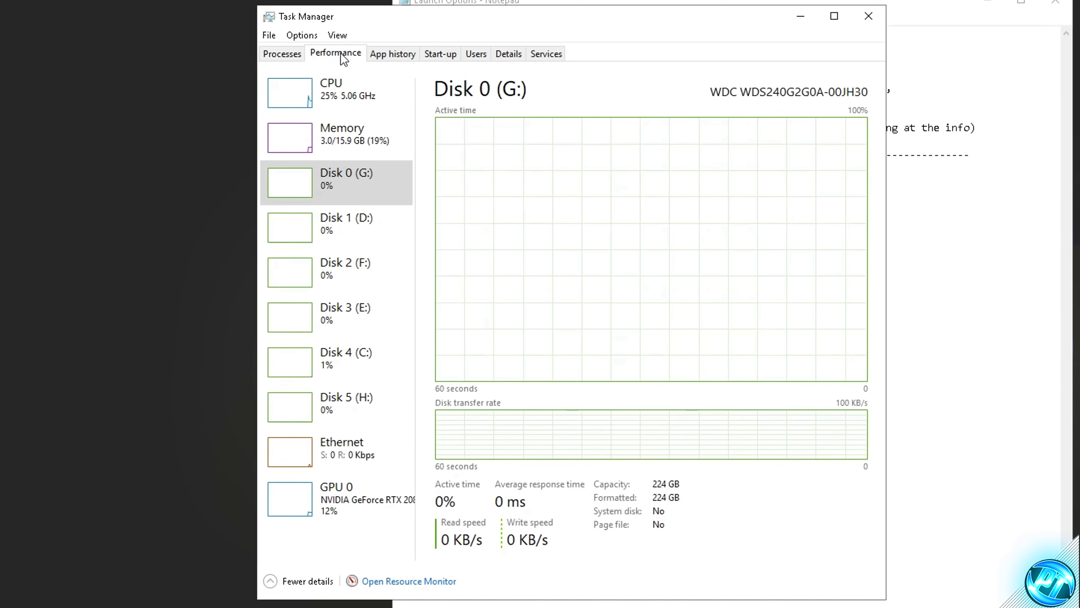
{"action": "left_click", "coordinate": [335, 102]}
{"action": "left_click_drag", "start_coordinate": [423, 19], "coordinate": [194, 68]}
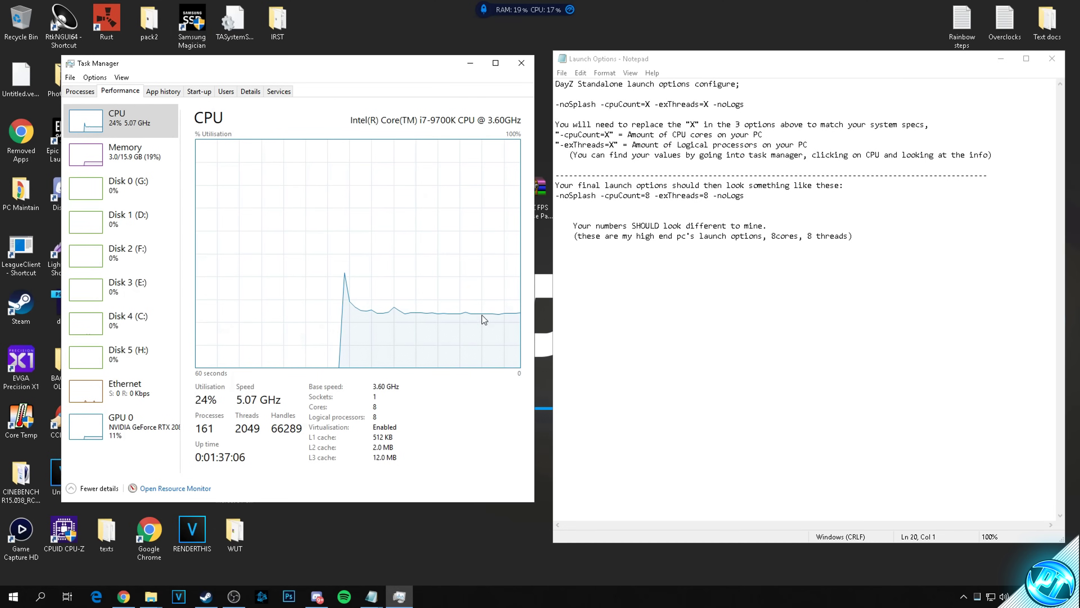
Set cpuCount and exThreads to 8 in the Launch Options file and copy the whole -noSplash -cpuCount=8 -exThreads=8 -noLogs line
{"action": "double_click", "coordinate": [648, 104]}
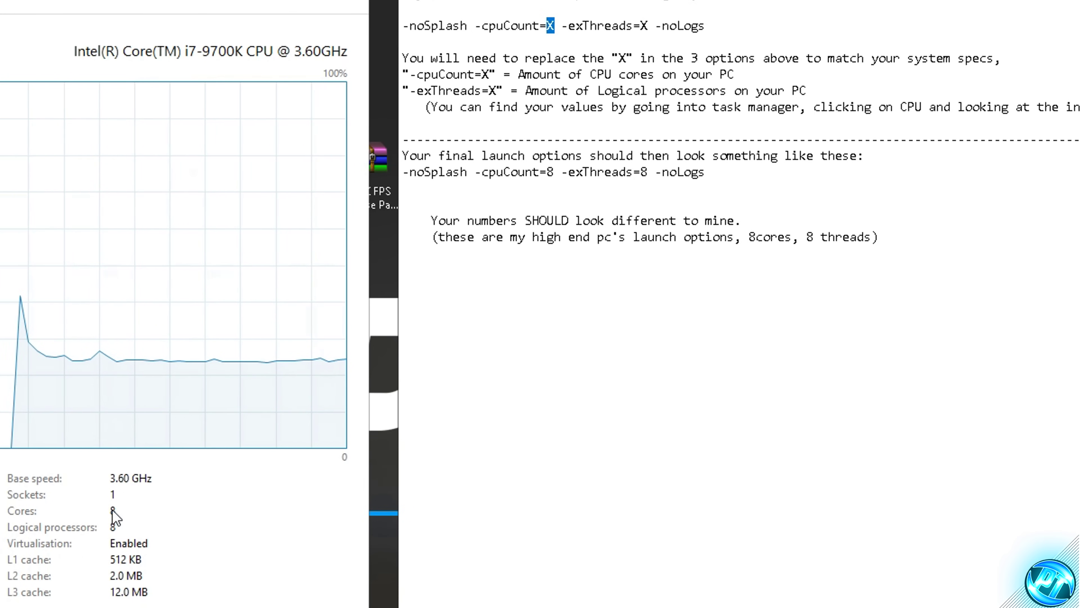
{"action": "type", "text": "8"}
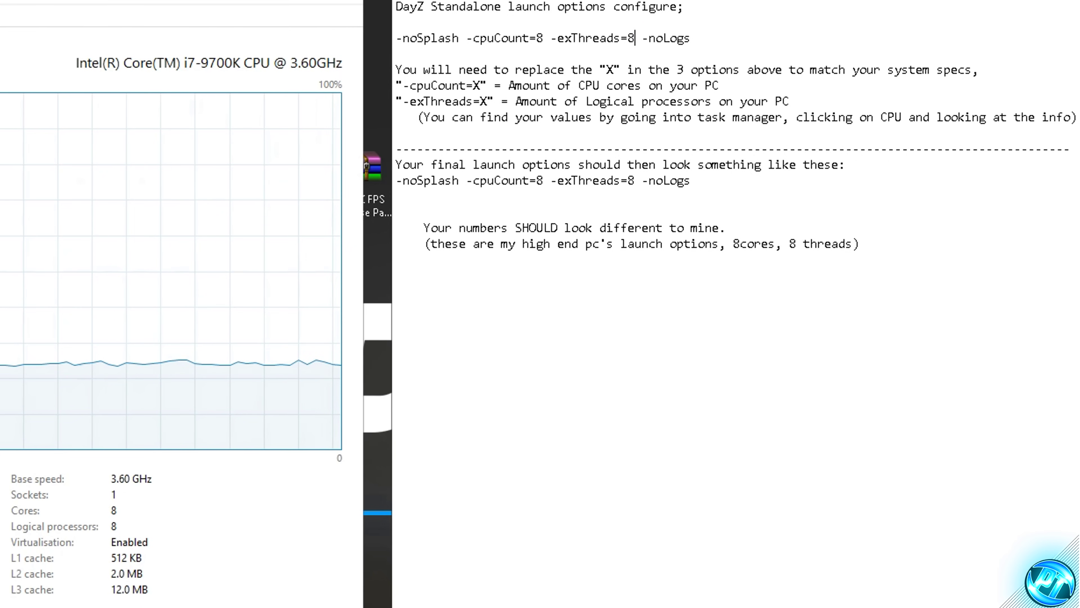
{"action": "left_click_drag", "start_coordinate": [697, 30], "coordinate": [397, 38]}
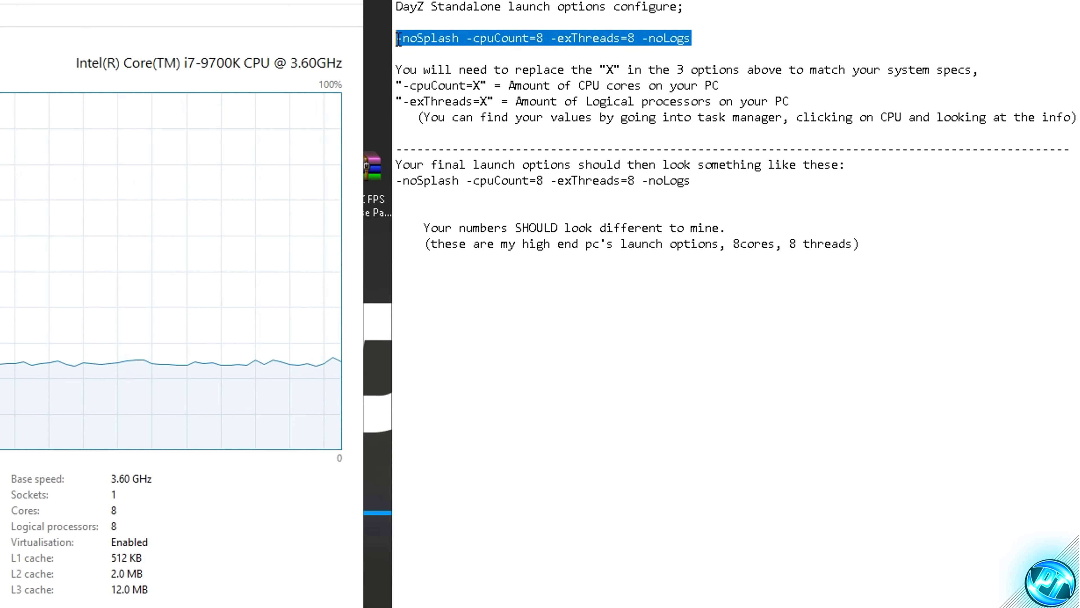
{"action": "left_click", "coordinate": [694, 38]}
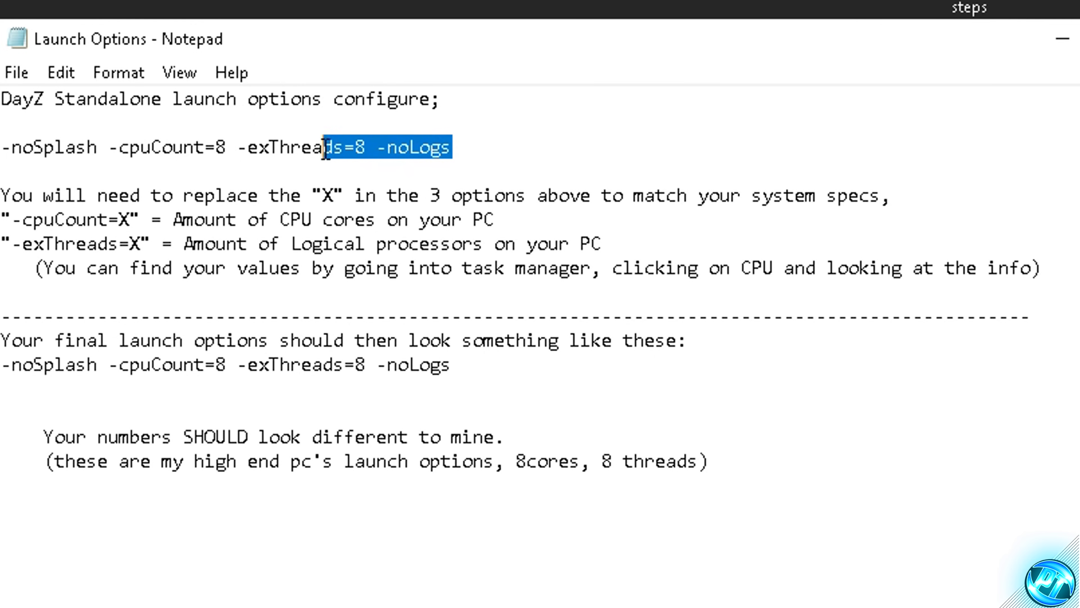
{"action": "left_click_drag", "start_coordinate": [326, 150], "coordinate": [82, 153]}
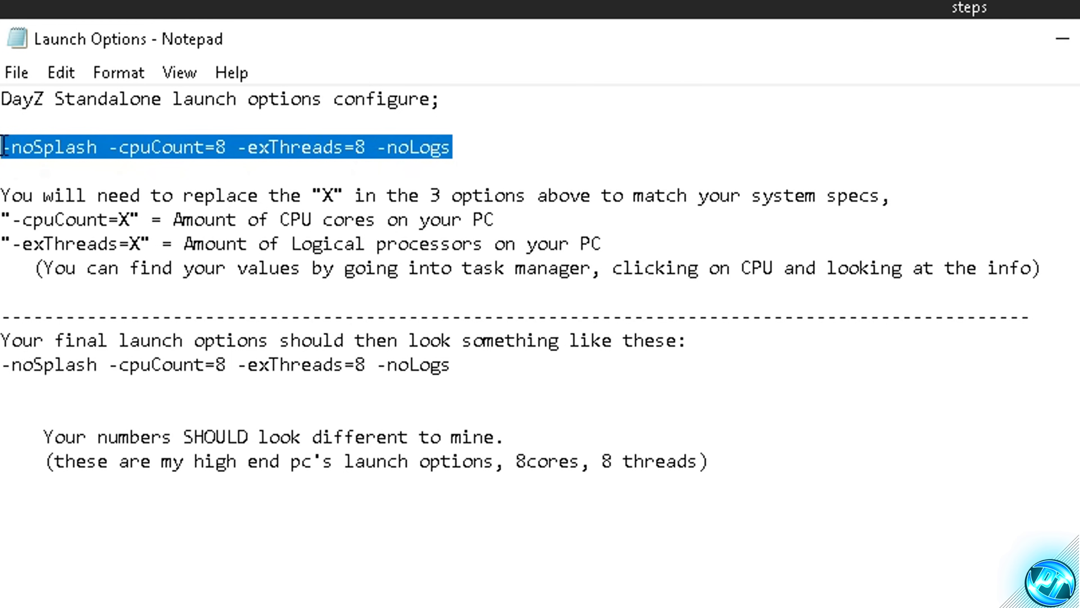
{"action": "right_click", "coordinate": [70, 141]}
{"action": "left_click", "coordinate": [149, 237]}
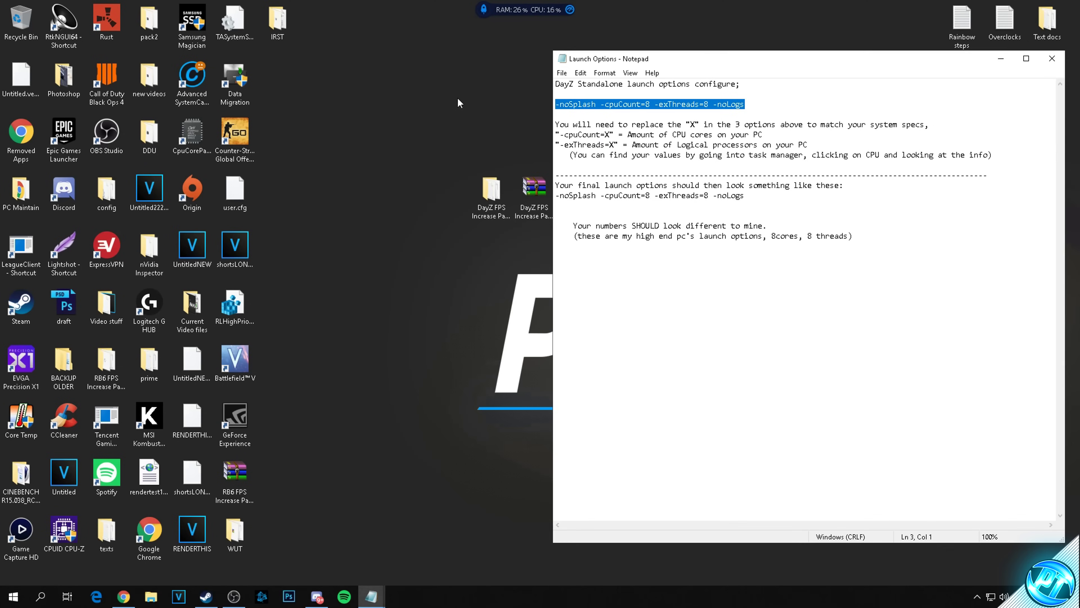
Set DayZ's Steam launch options to -noSplash -cpuCount=8 -exThreads=8 -noLogs and disable its in-game Steam Overlay
{"action": "left_click", "coordinate": [206, 596]}
{"action": "right_click", "coordinate": [225, 229]}
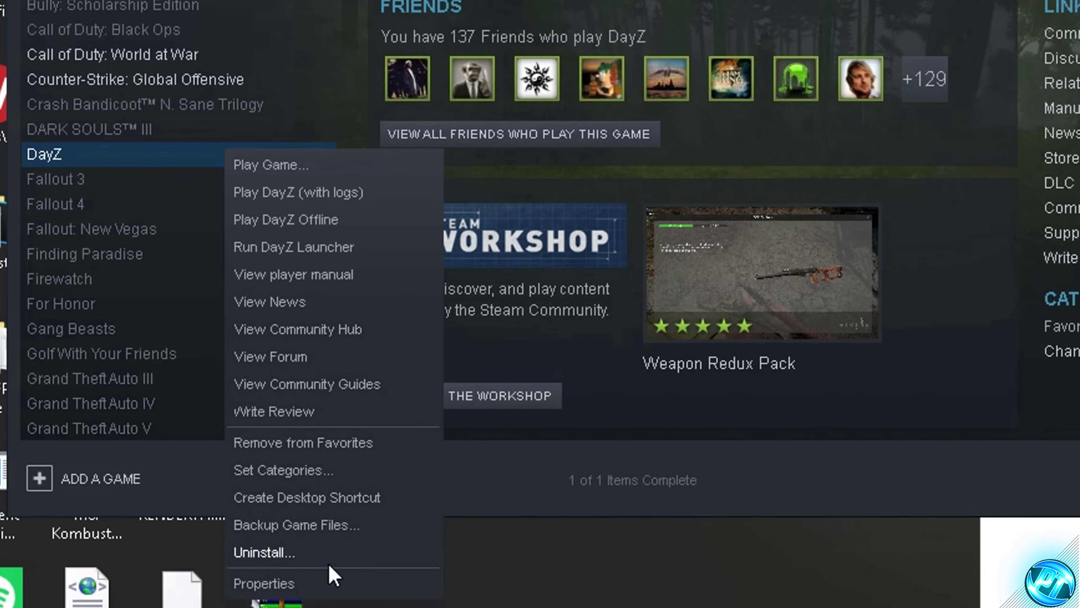
{"action": "left_click", "coordinate": [330, 589]}
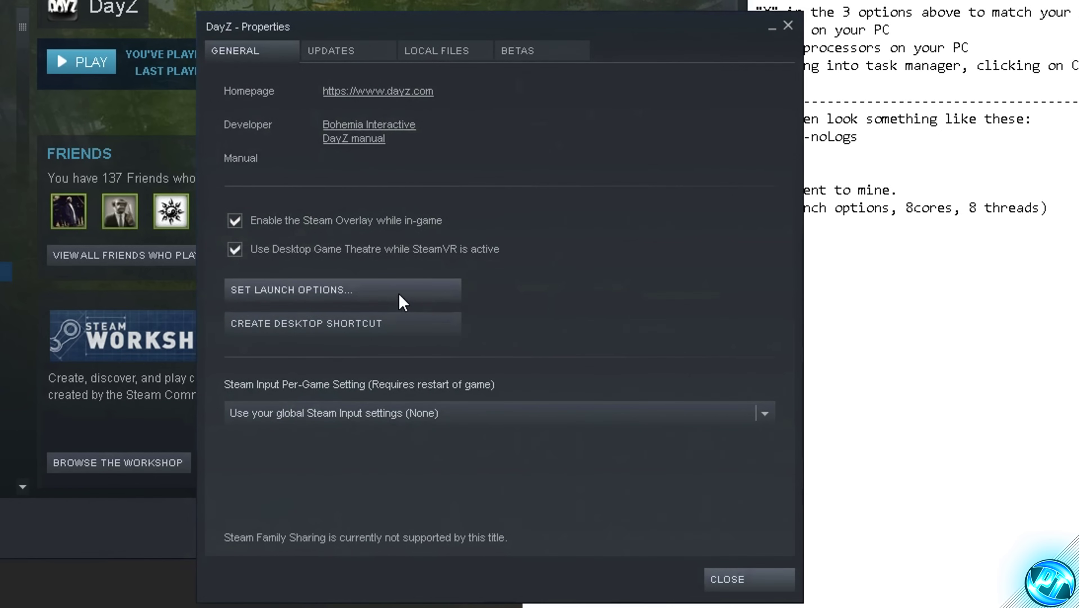
{"action": "left_click", "coordinate": [291, 294]}
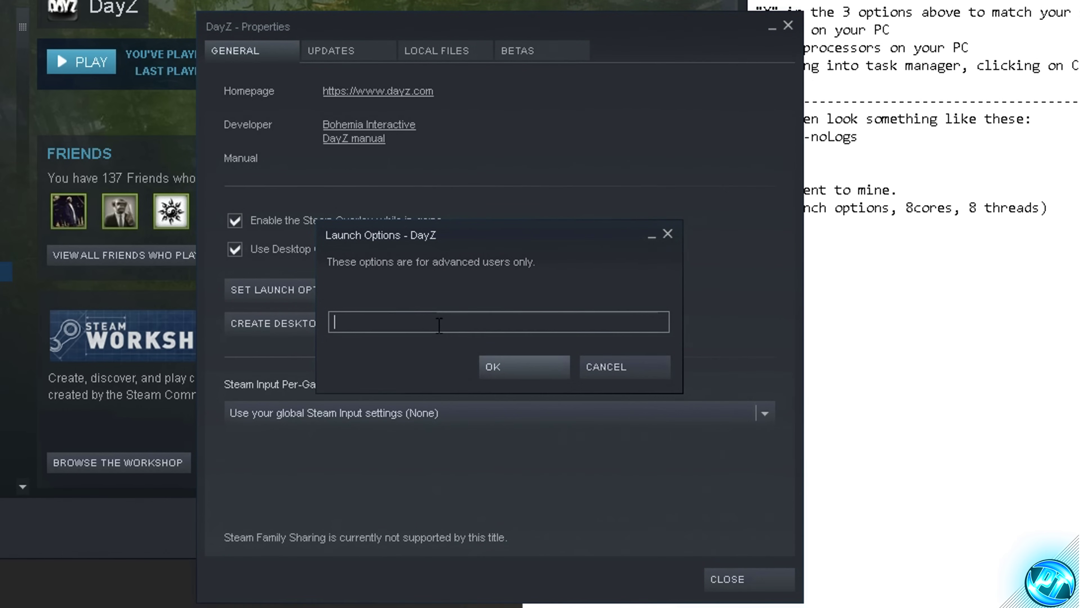
{"action": "right_click", "coordinate": [385, 323]}
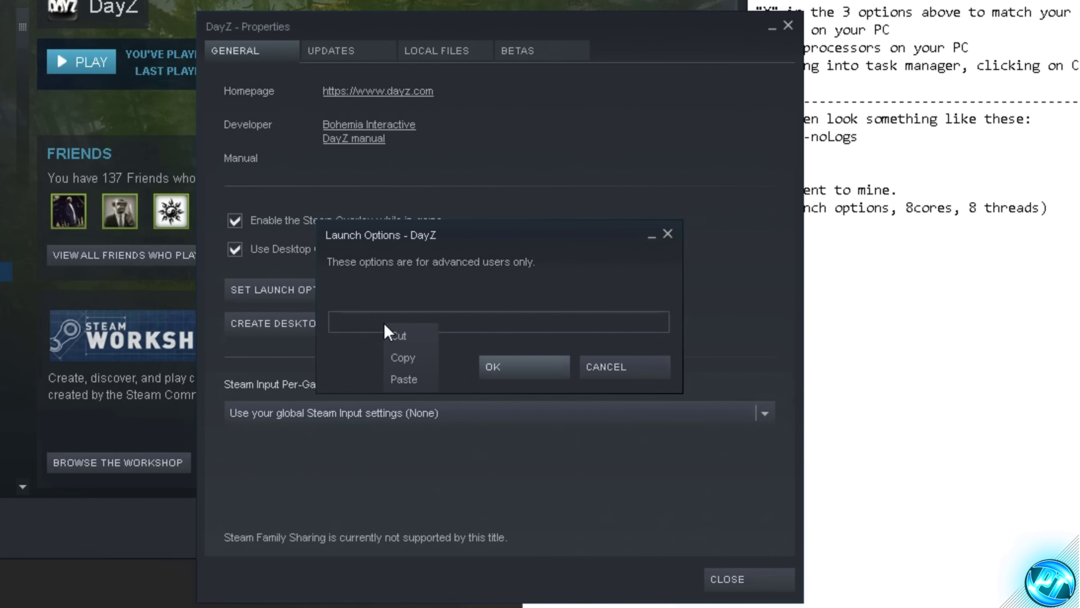
{"action": "left_click", "coordinate": [401, 379]}
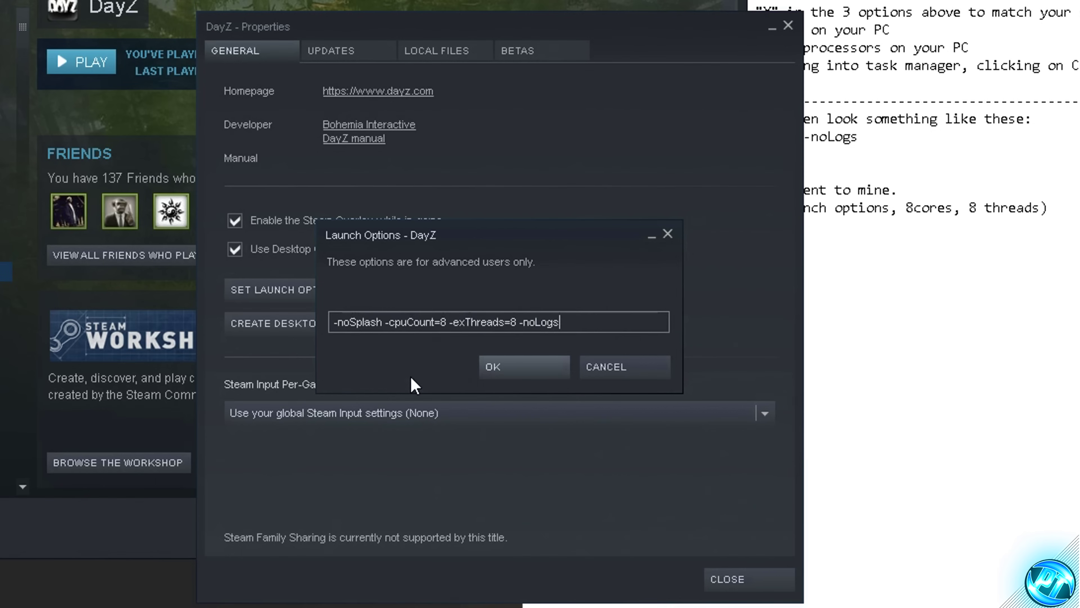
{"action": "left_click", "coordinate": [515, 378]}
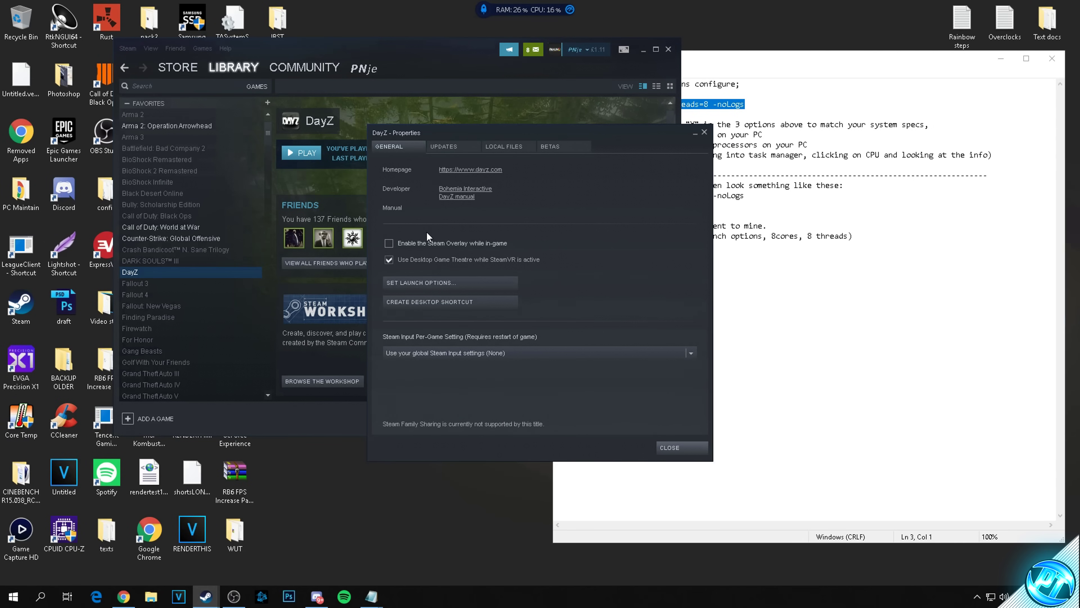
{"action": "left_click", "coordinate": [675, 450]}
Close the Launch Options text file and save its changes
{"action": "left_click", "coordinate": [796, 68]}
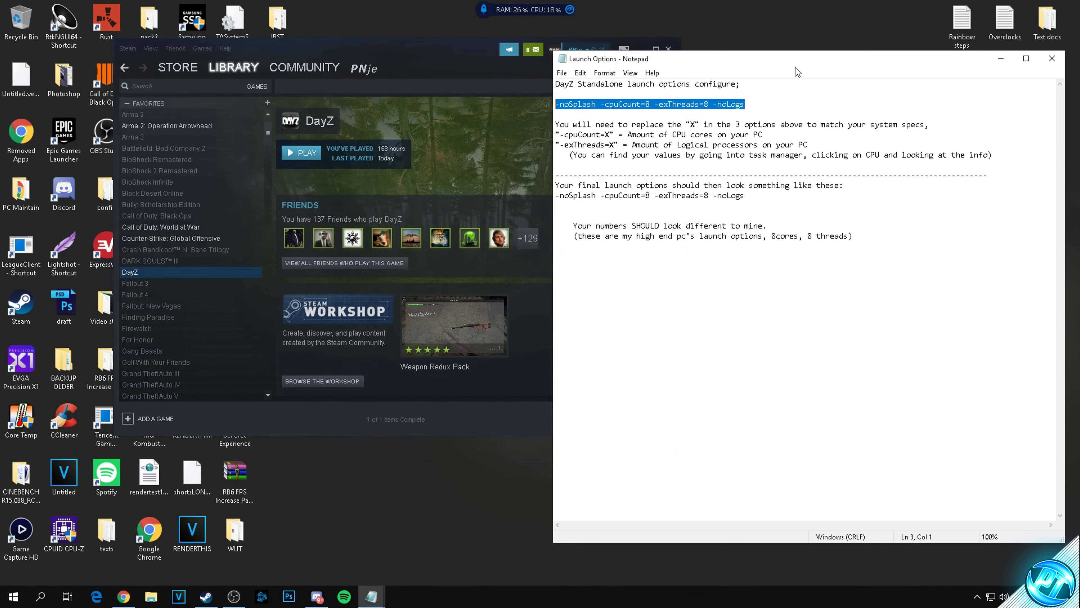
{"action": "left_click", "coordinate": [1051, 59]}
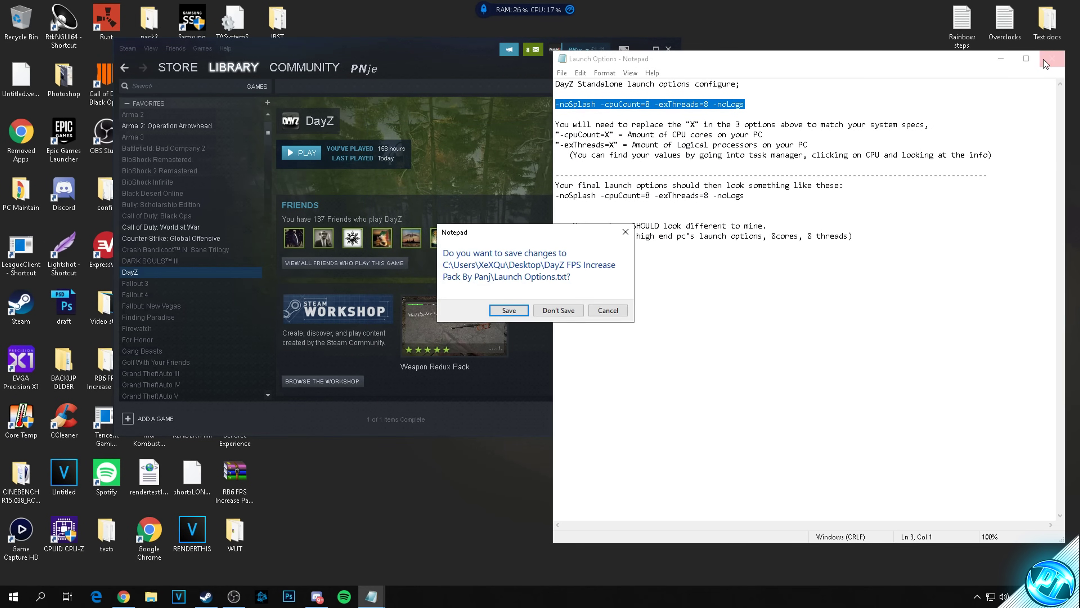
{"action": "left_click", "coordinate": [509, 310]}
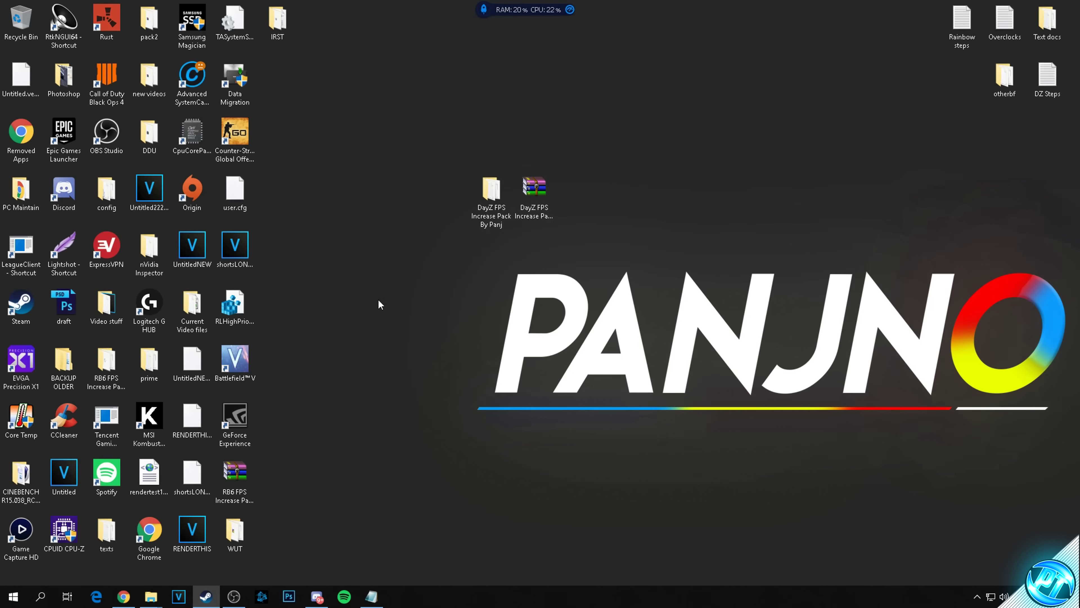
Launch DayZ from the Steam library and open the in-game options
{"action": "left_click", "coordinate": [215, 600]}
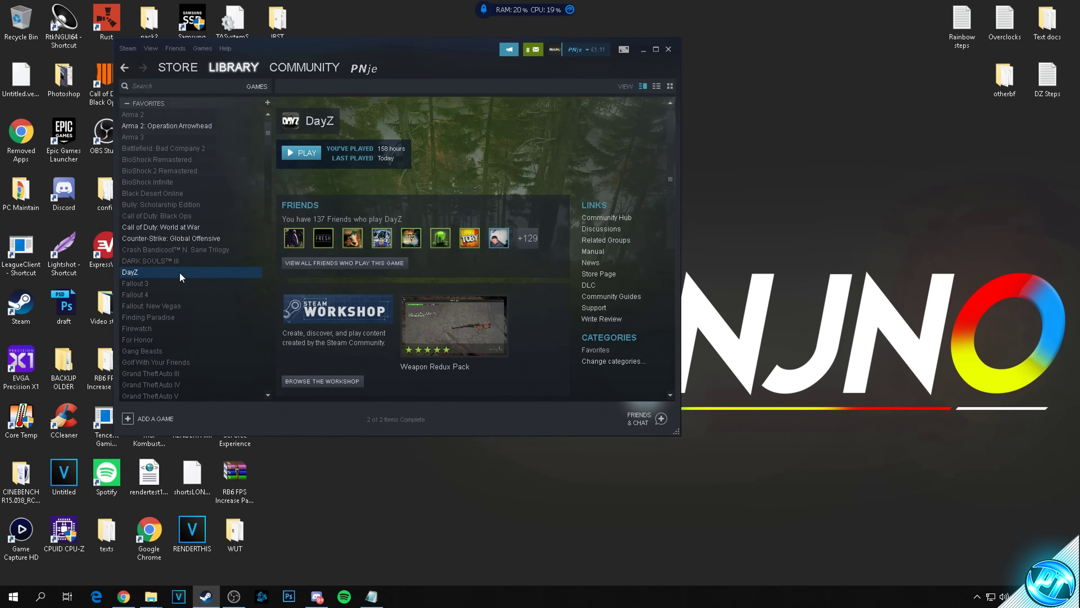
{"action": "left_click", "coordinate": [301, 153]}
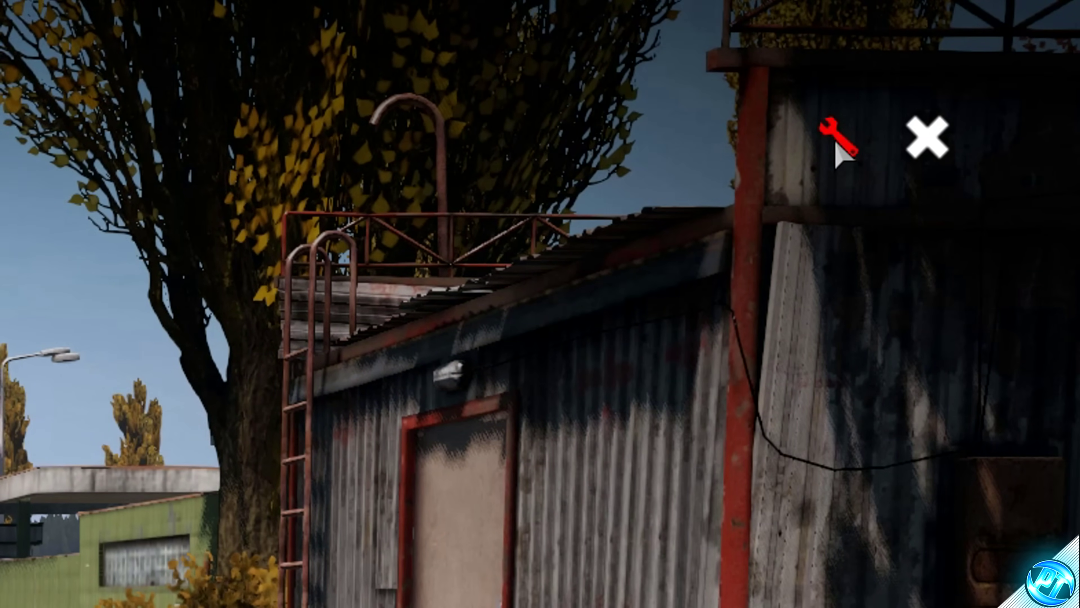
{"action": "left_click", "coordinate": [976, 57]}
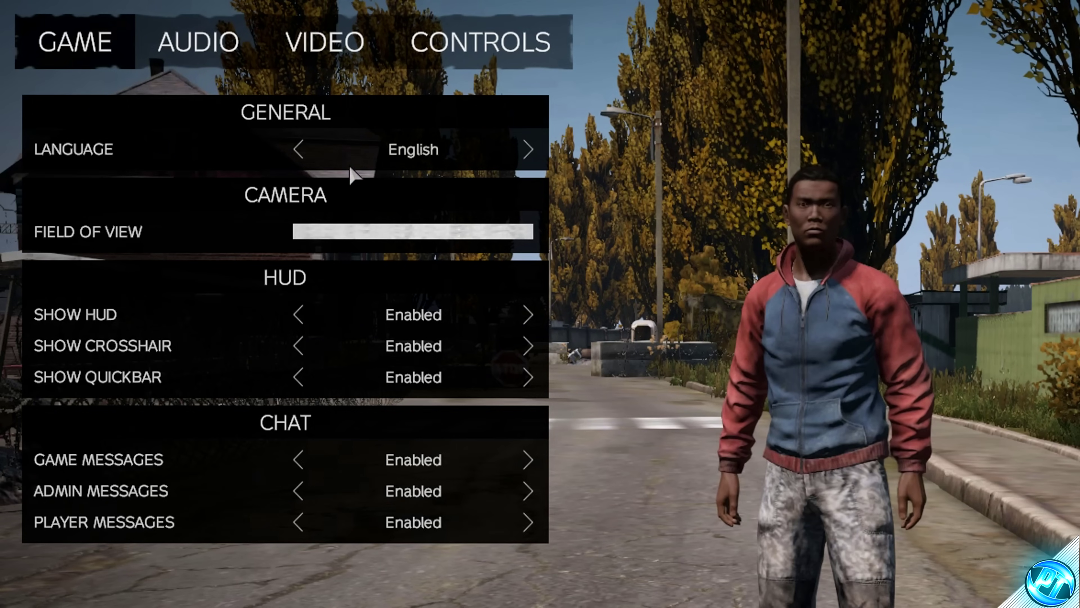
Set the camera's field of view to its maximum and display the game's video settings
{"action": "left_click_drag", "start_coordinate": [381, 234], "coordinate": [533, 244]}
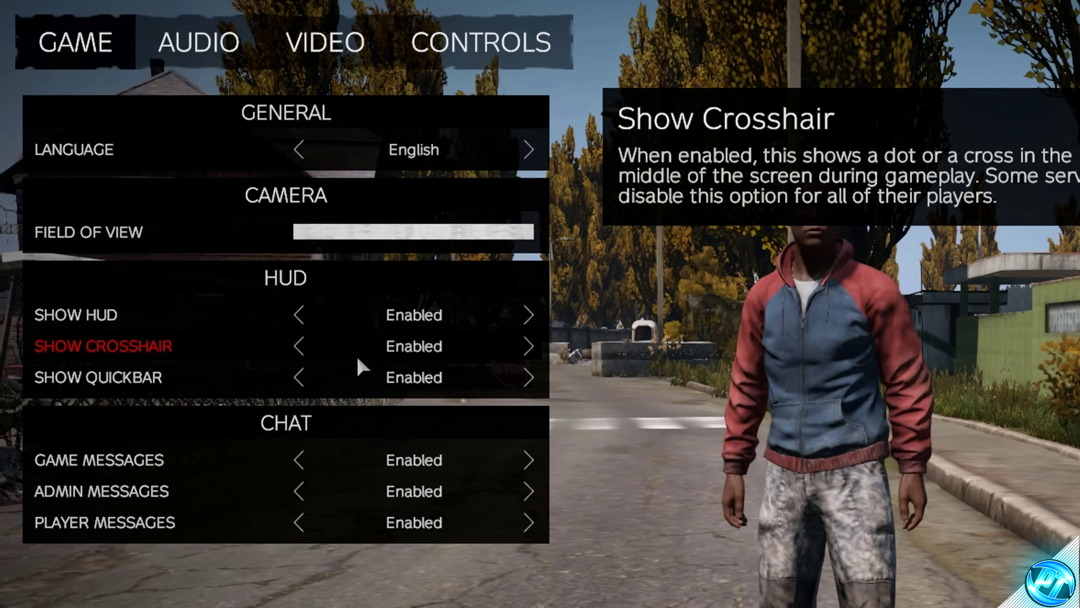
{"action": "left_click", "coordinate": [197, 43]}
{"action": "left_click", "coordinate": [34, 52]}
{"action": "left_click", "coordinate": [340, 49]}
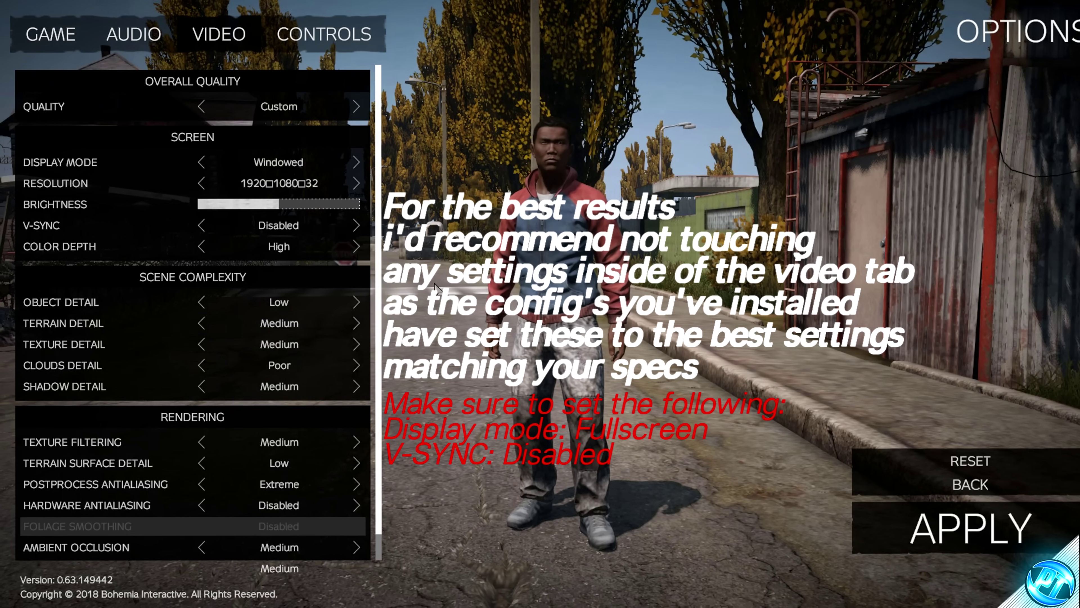
Switch the display mode back and forth between Fullscreen and Windowed in the video settings
{"action": "left_click", "coordinate": [335, 162]}
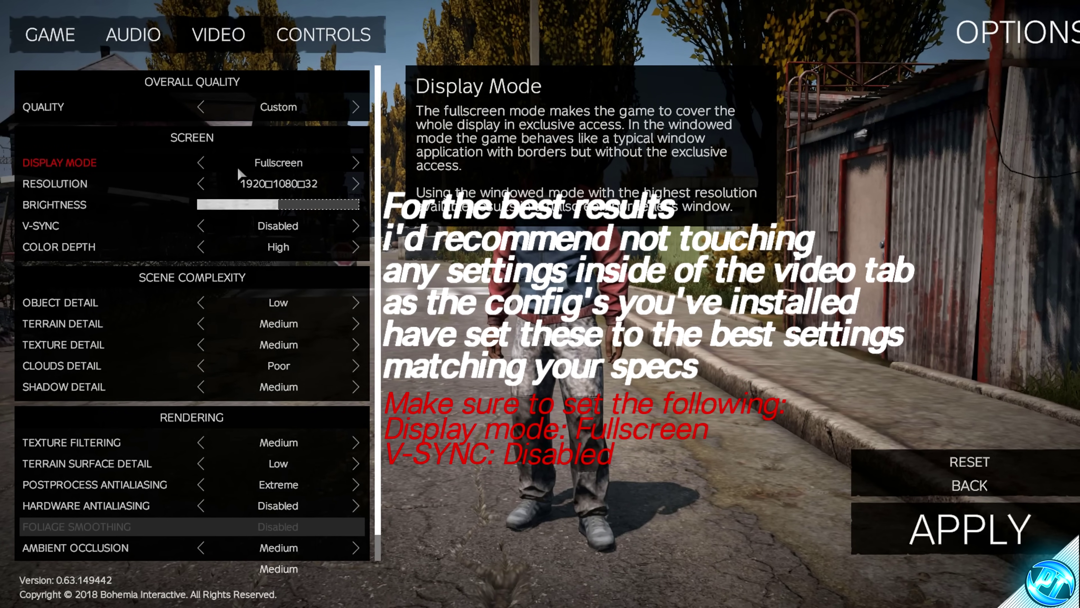
{"action": "left_click", "coordinate": [276, 165]}
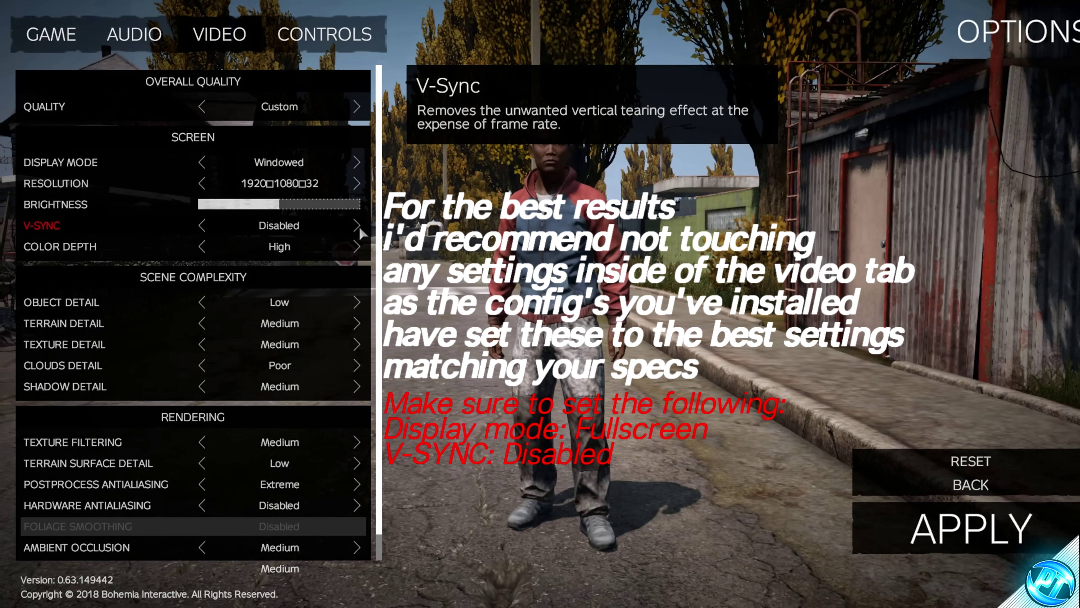
{"action": "left_click", "coordinate": [354, 161]}
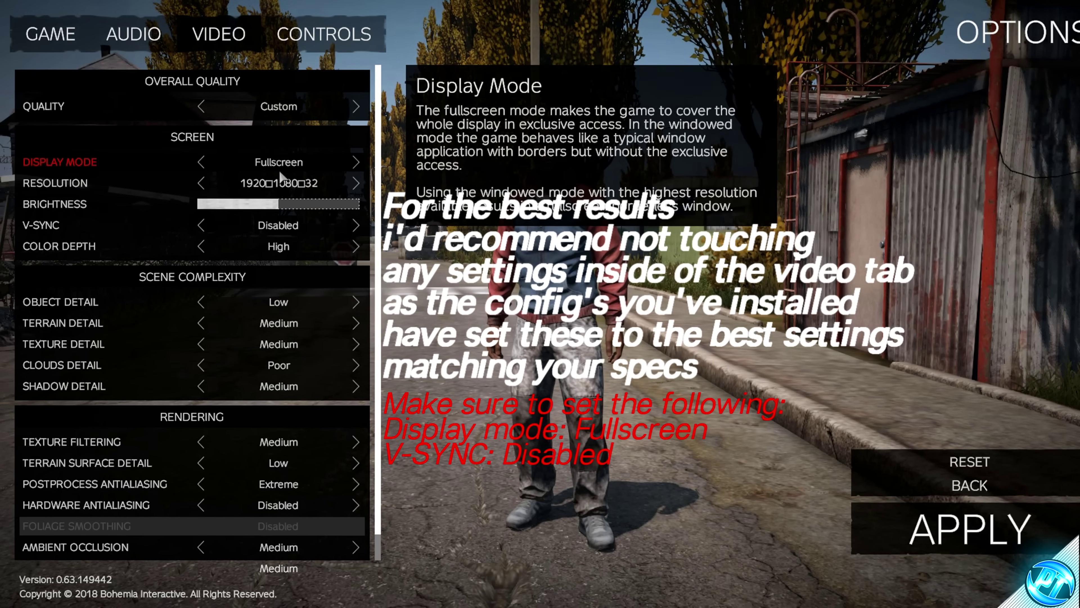
{"action": "left_click", "coordinate": [202, 162]}
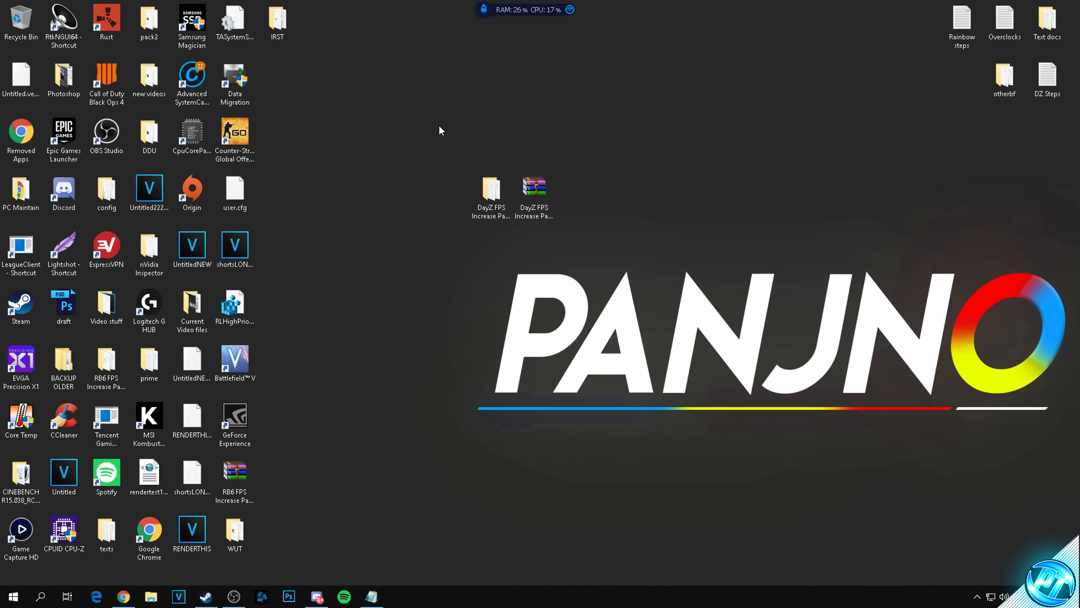
Open the DayZ Process Manager folder inside the FPS pack's Optimizations folder
{"action": "double_click", "coordinate": [501, 193]}
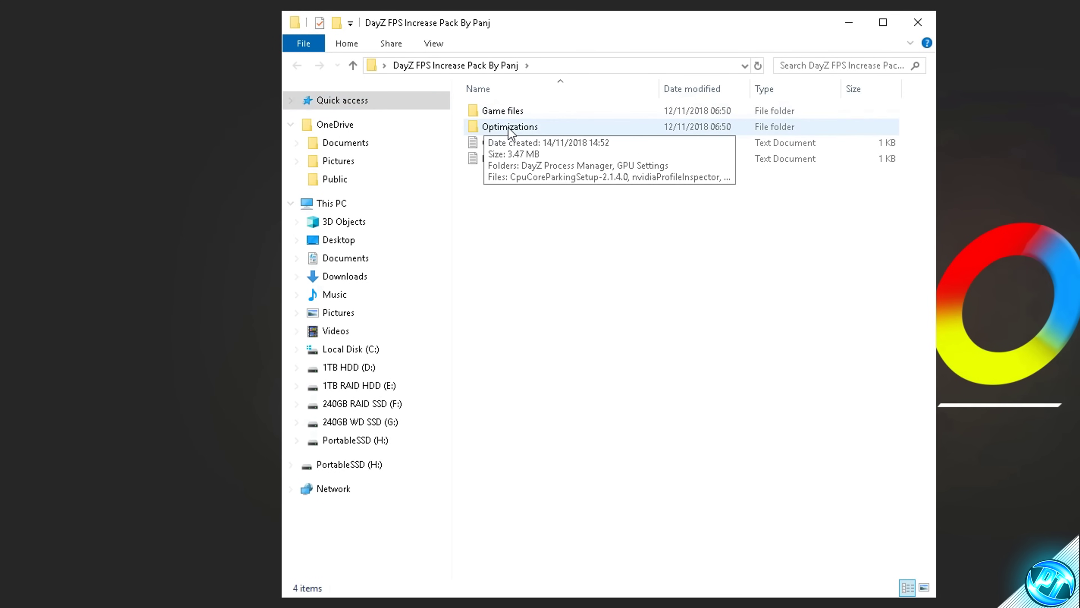
{"action": "double_click", "coordinate": [509, 128]}
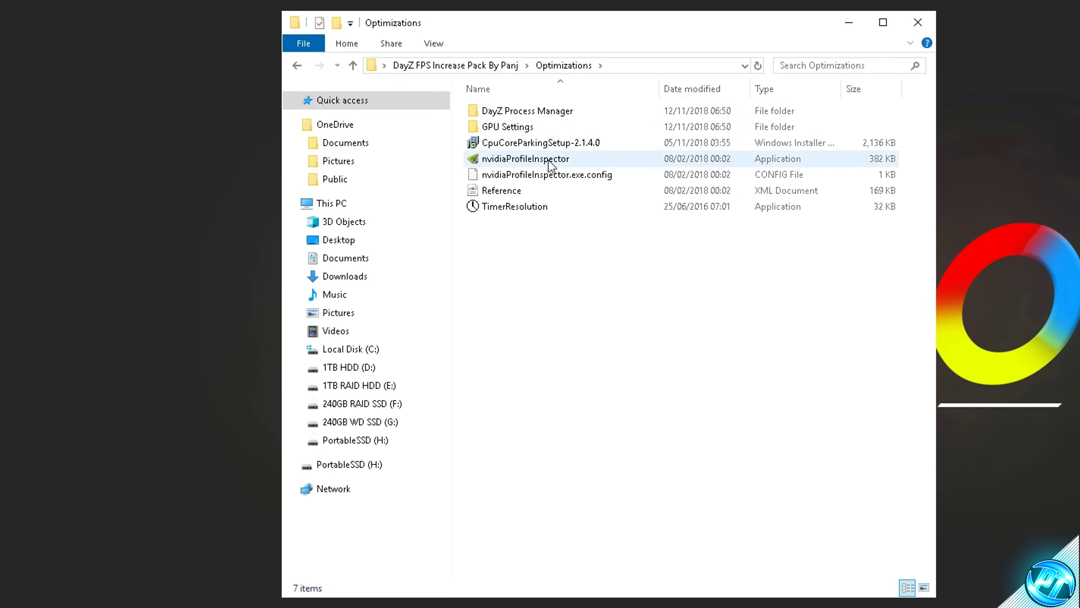
{"action": "double_click", "coordinate": [556, 112]}
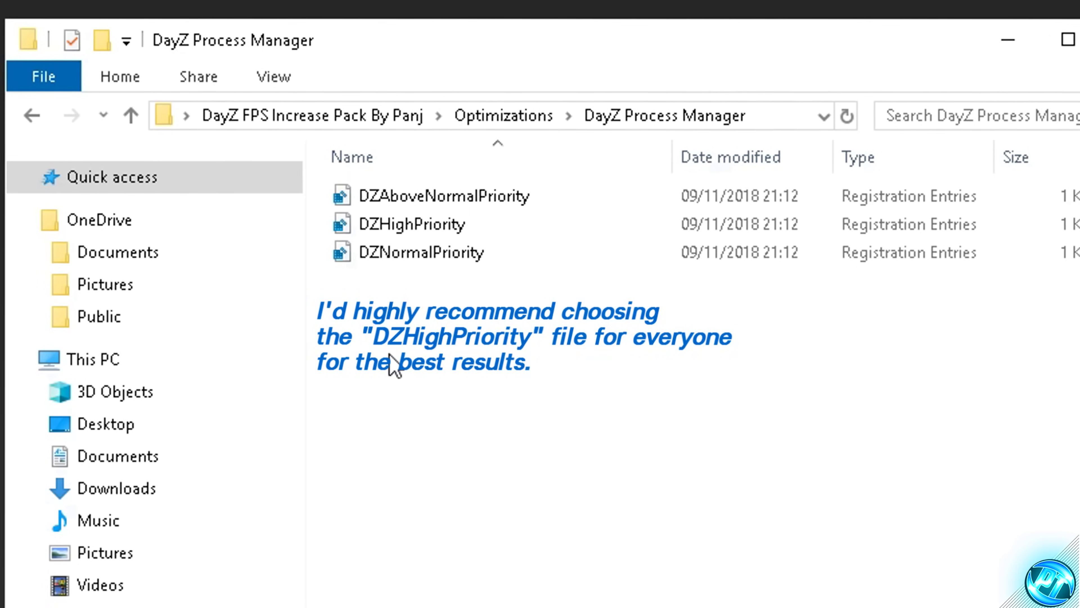
Merge the DZHighPriority registration file into the registry
{"action": "left_click", "coordinate": [413, 230]}
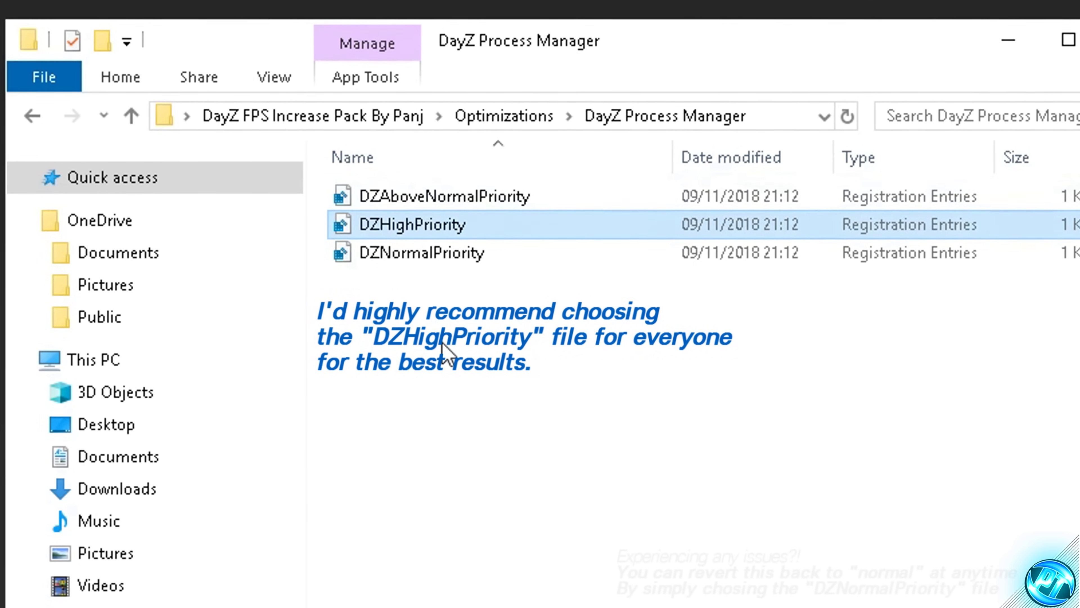
{"action": "left_click", "coordinate": [442, 353]}
{"action": "left_click", "coordinate": [411, 230]}
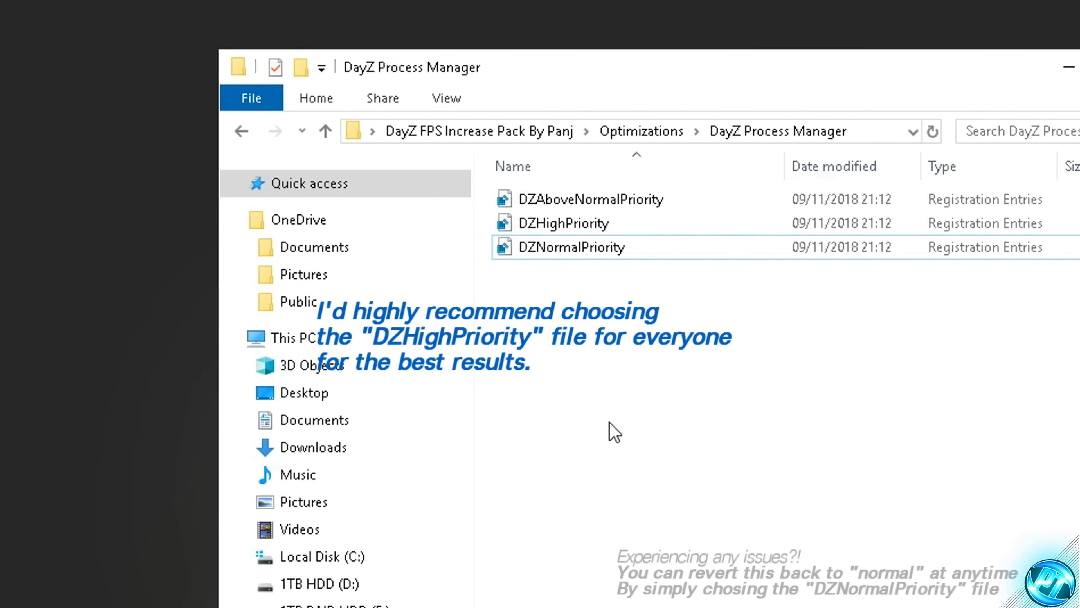
{"action": "left_click", "coordinate": [556, 225]}
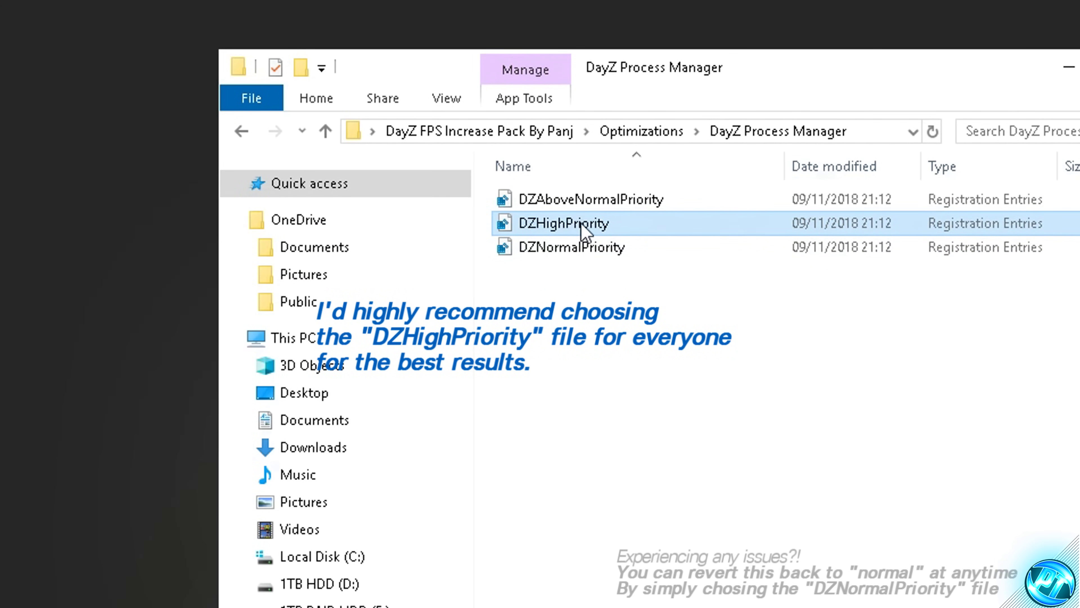
{"action": "double_click", "coordinate": [584, 232]}
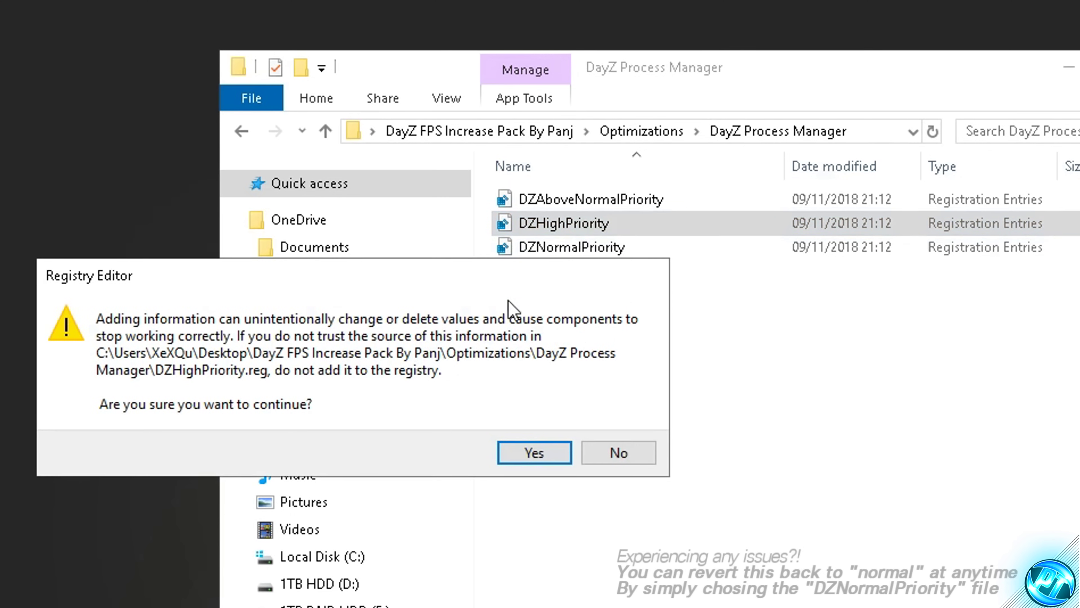
{"action": "left_click", "coordinate": [527, 451]}
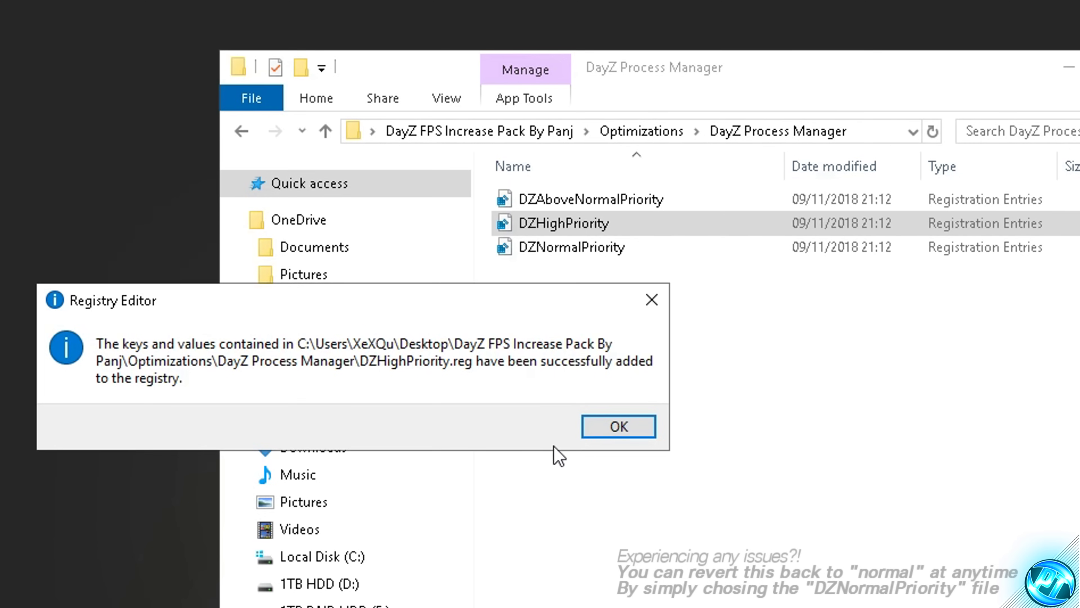
{"action": "left_click", "coordinate": [616, 425]}
{"action": "left_click", "coordinate": [633, 423]}
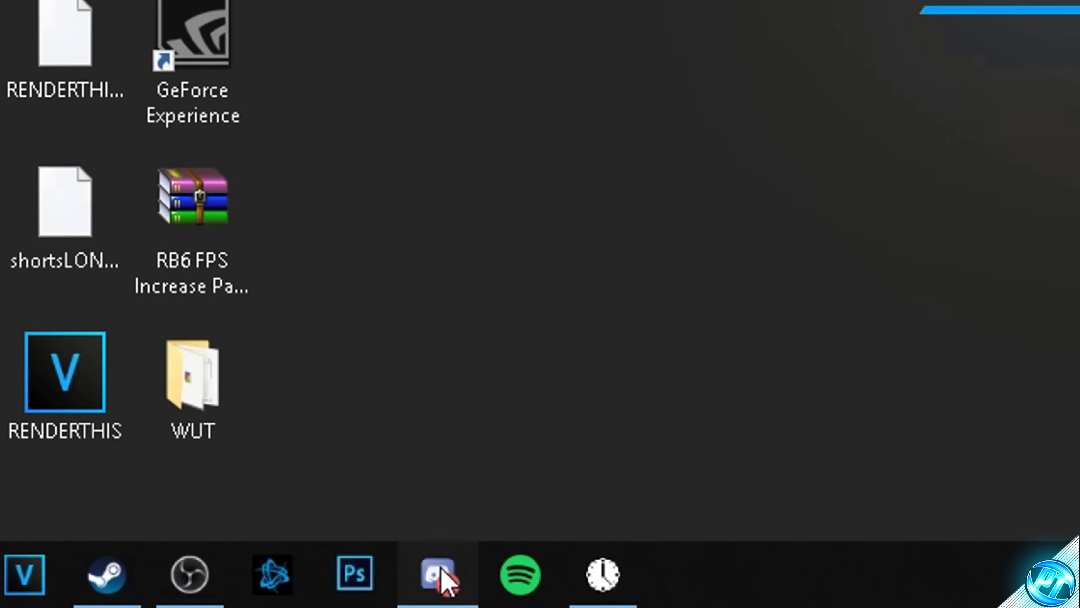
Switch to the Discord window
{"action": "left_click", "coordinate": [318, 595]}
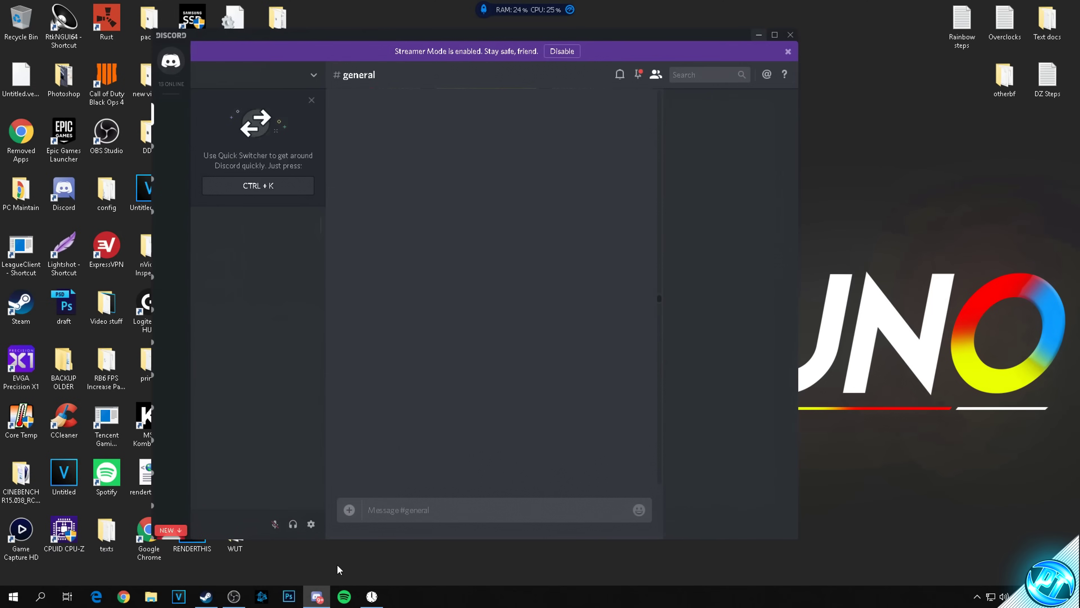
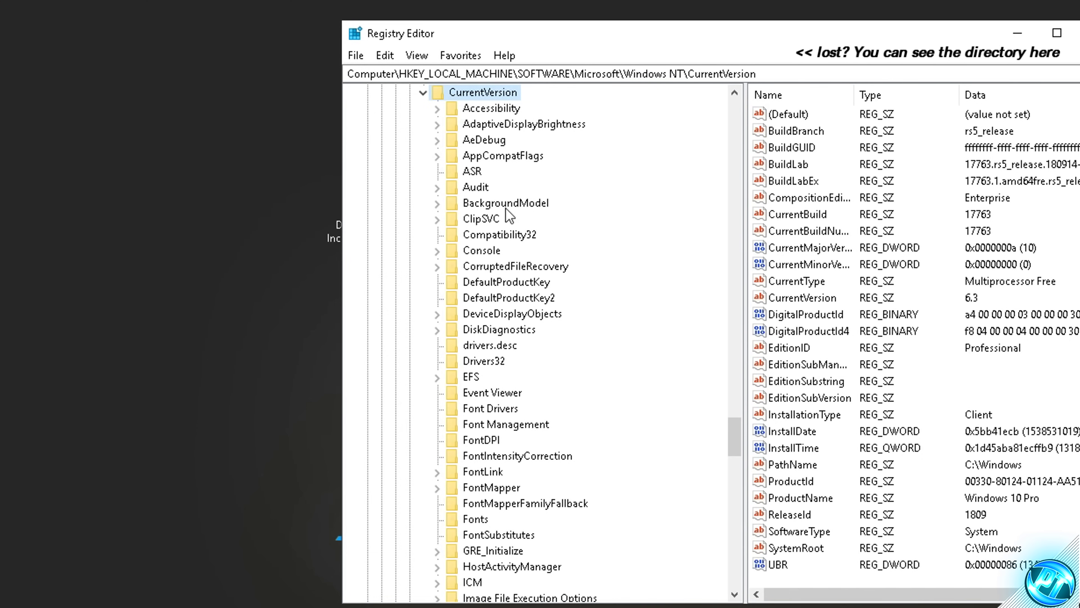
Expand the Multimedia key under Windows NT\CurrentVersion in Registry Editor and display its SystemProfile values
{"action": "scroll", "coordinate": [504, 219], "scroll_direction": "down", "scroll_amount": 10}
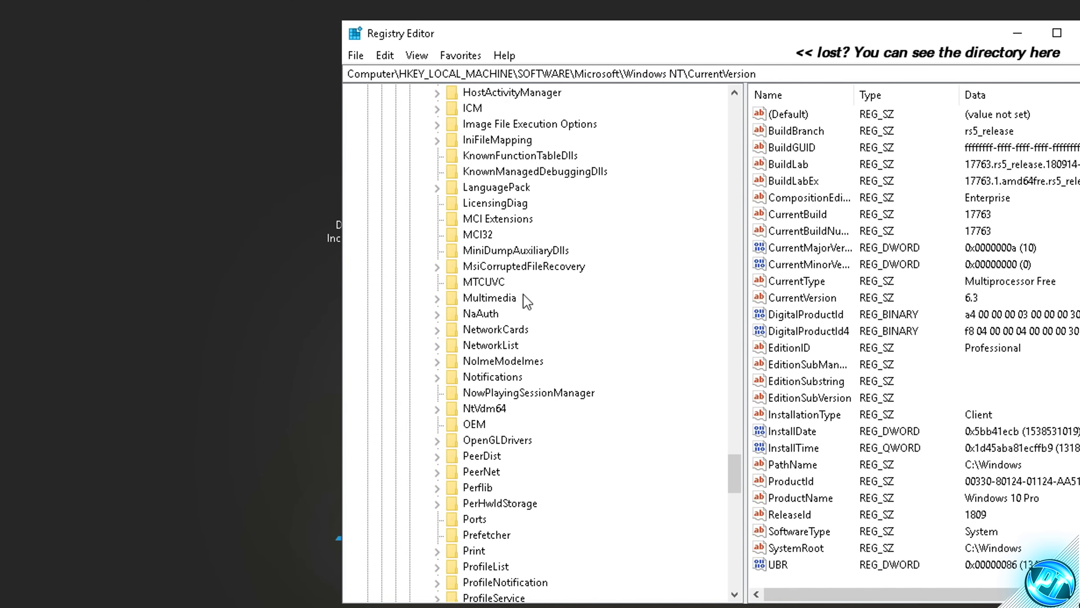
{"action": "left_click", "coordinate": [496, 302]}
{"action": "double_click", "coordinate": [479, 299]}
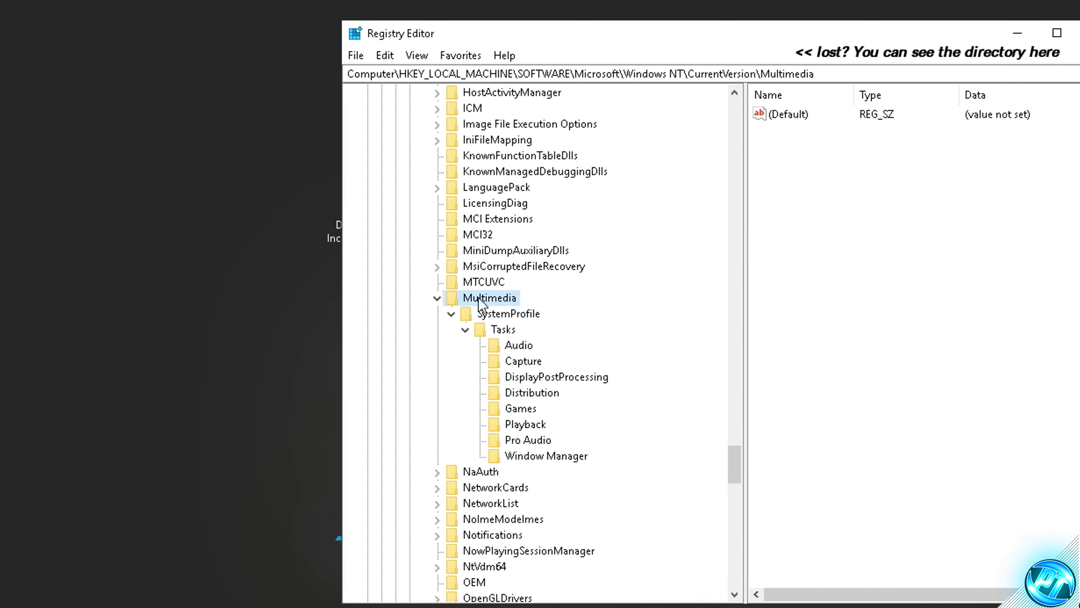
{"action": "double_click", "coordinate": [467, 299]}
{"action": "double_click", "coordinate": [464, 301]}
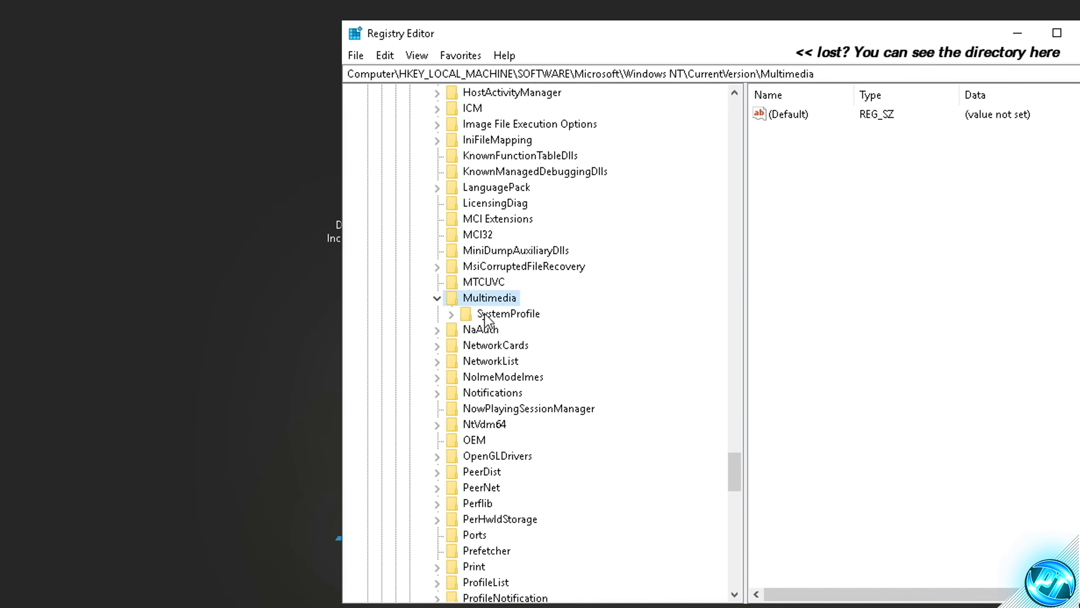
{"action": "left_click", "coordinate": [501, 315]}
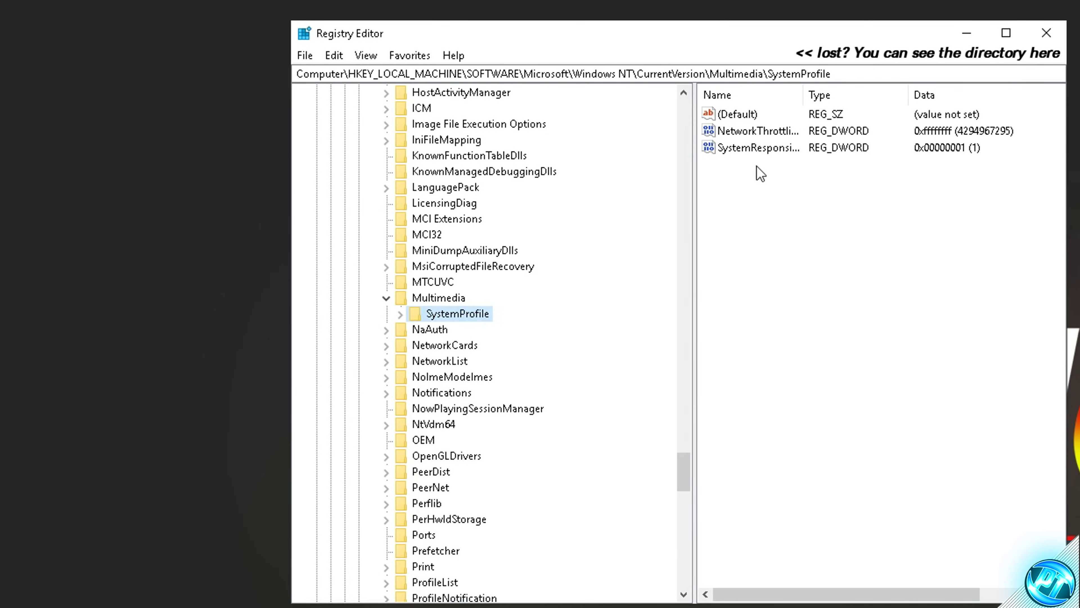
Check the data of the SystemResponsiveness value in the SystemProfile key
{"action": "left_click", "coordinate": [765, 135]}
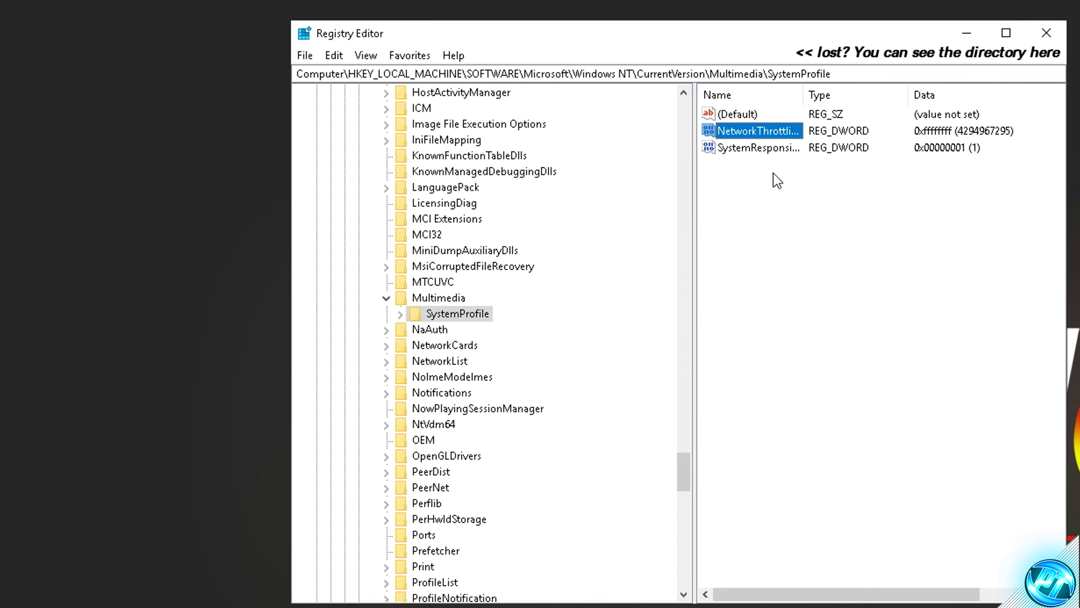
{"action": "left_click", "coordinate": [748, 150]}
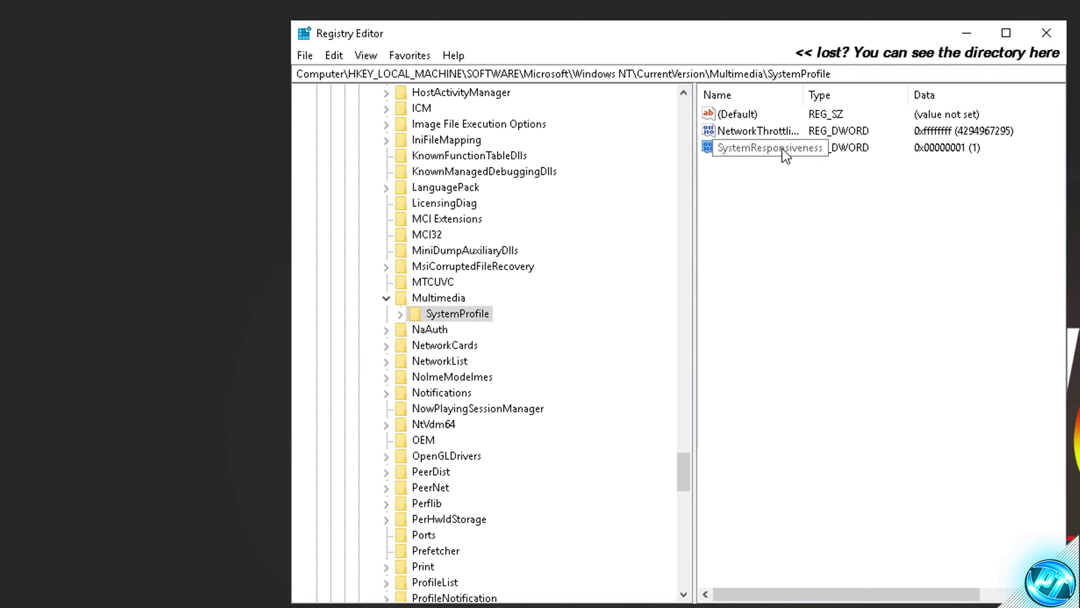
{"action": "double_click", "coordinate": [784, 149]}
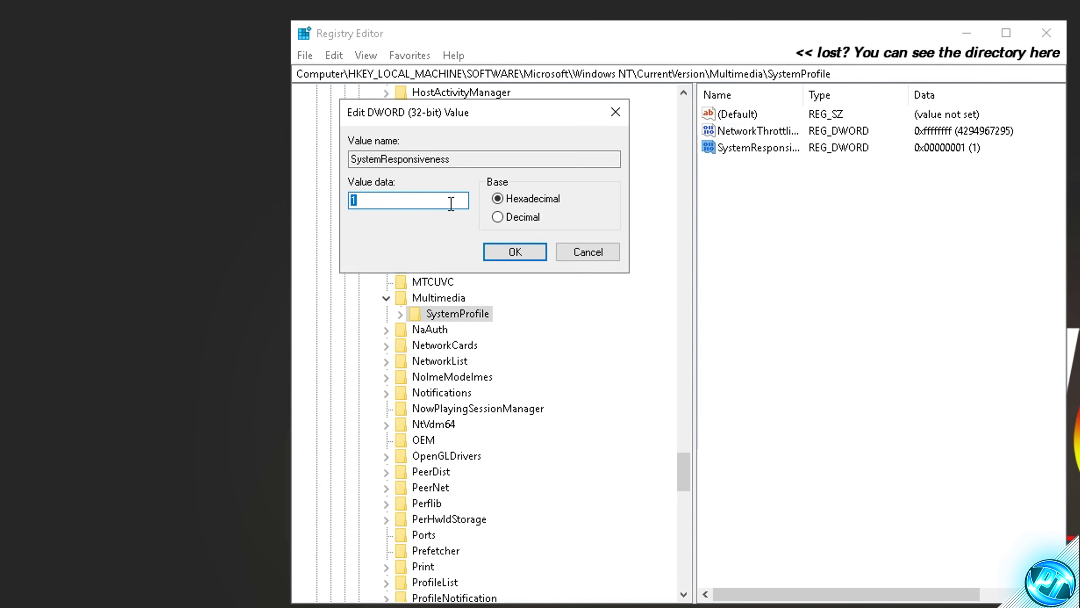
{"action": "left_click", "coordinate": [514, 251]}
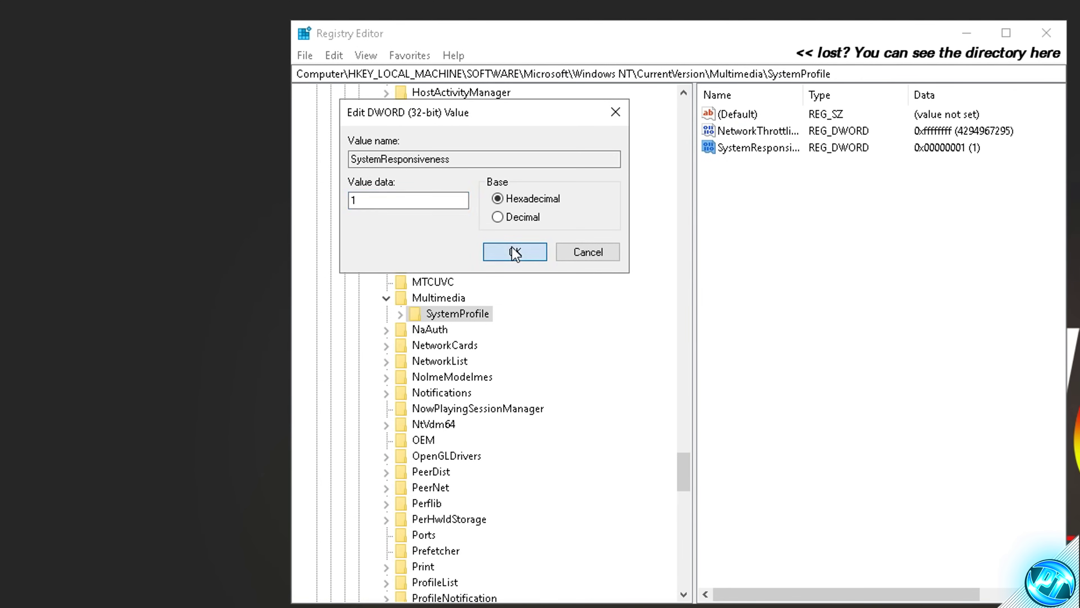
{"action": "left_click", "coordinate": [740, 232]}
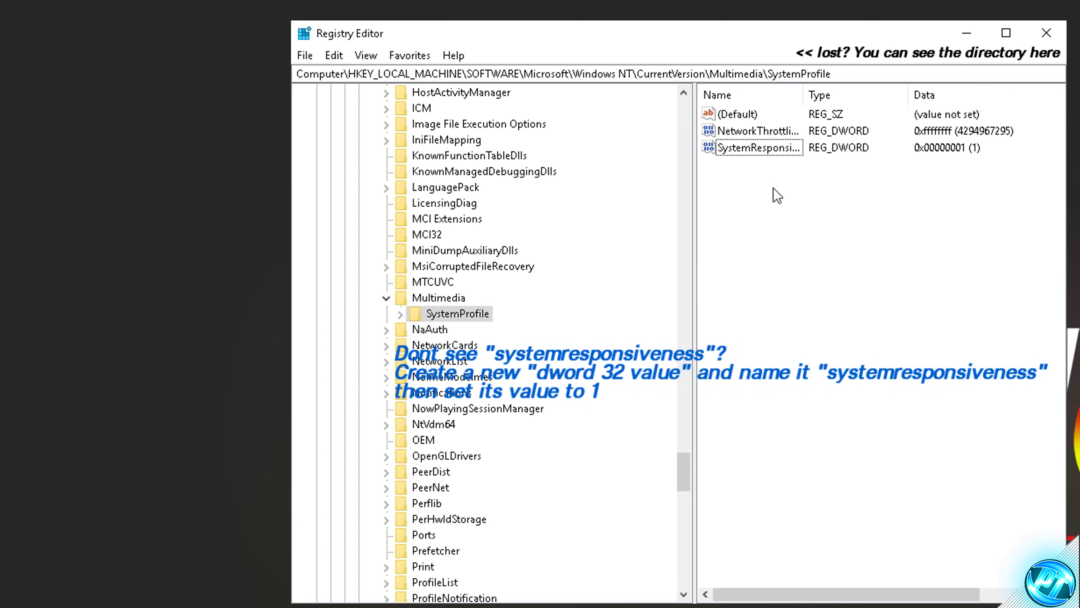
Try to add another DWORD (32-bit) value named SystemResponsiveness to the SystemProfile key, and remove the new entry
{"action": "right_click", "coordinate": [738, 219]}
{"action": "mouse_move", "coordinate": [771, 229]}
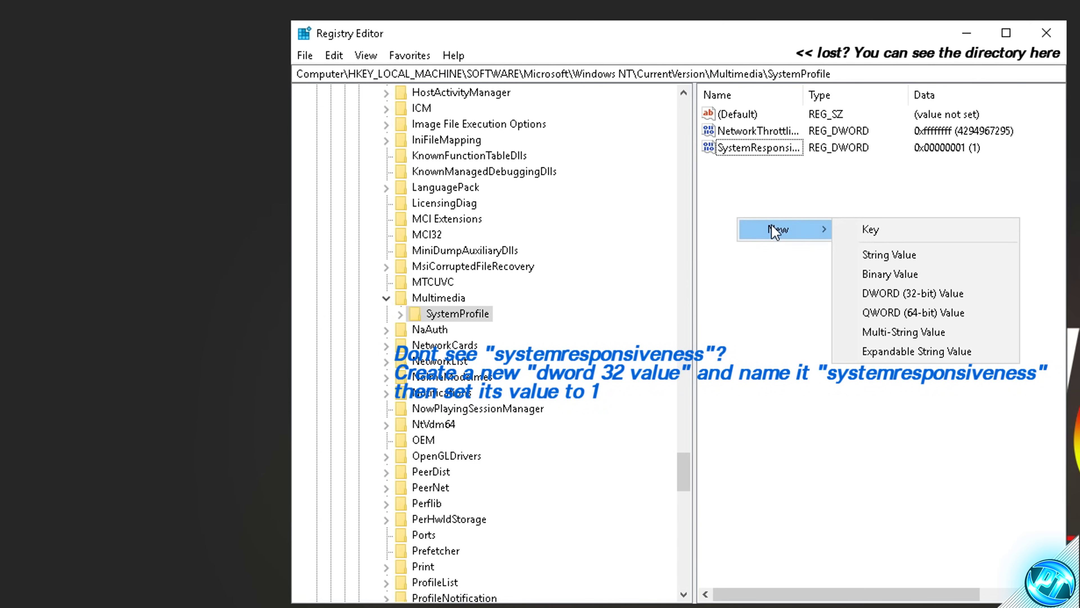
{"action": "left_click", "coordinate": [908, 295]}
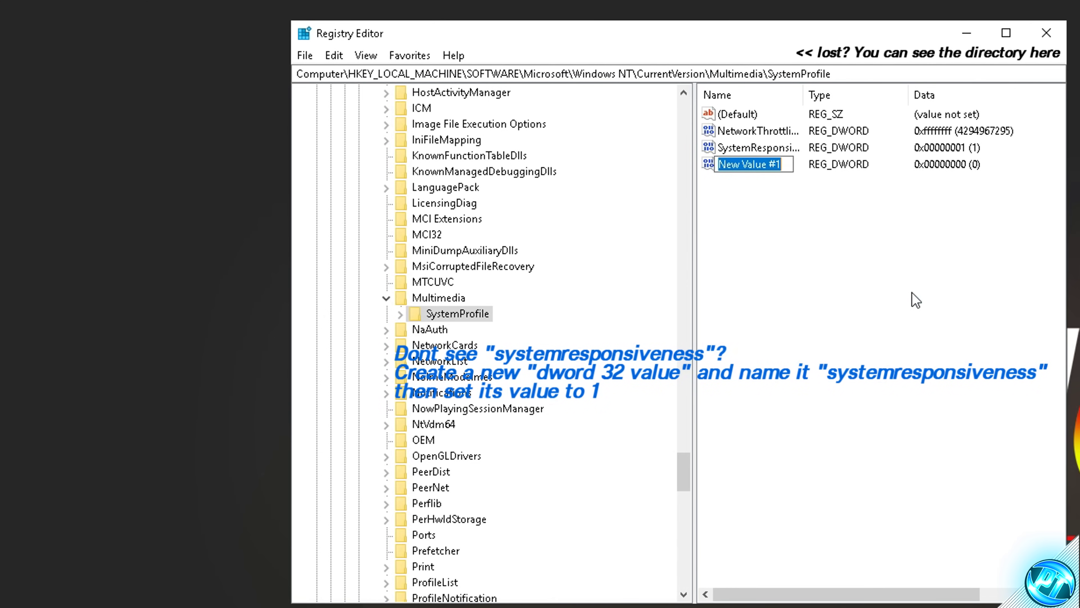
{"action": "type", "text": "SystemResponsiveness"}
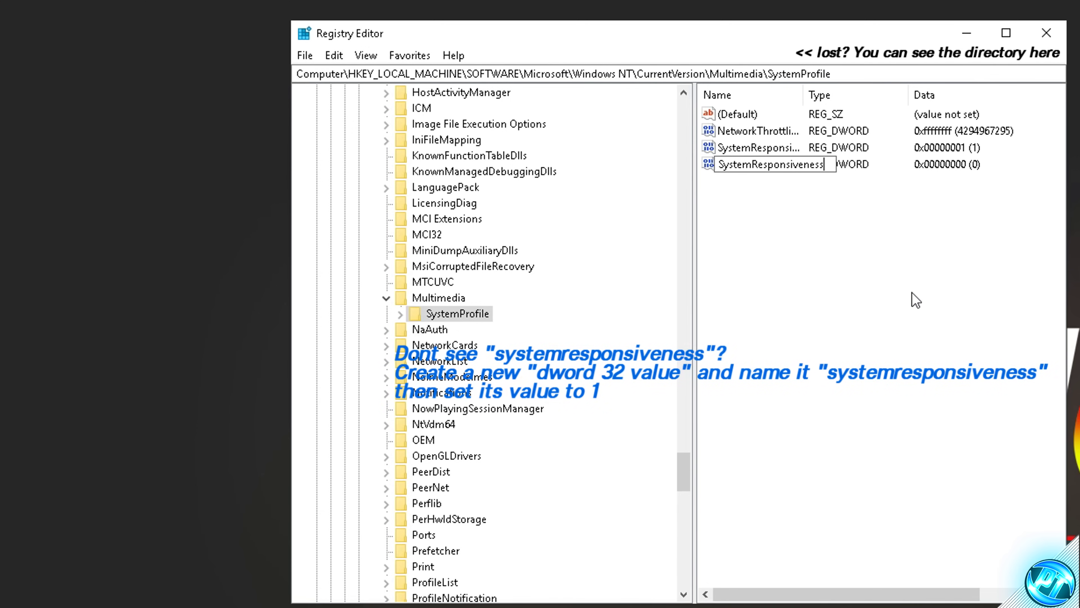
{"action": "key", "text": "Return"}
{"action": "key", "text": "Return"}
{"action": "key", "text": "Delete"}
{"action": "key", "text": "Return"}
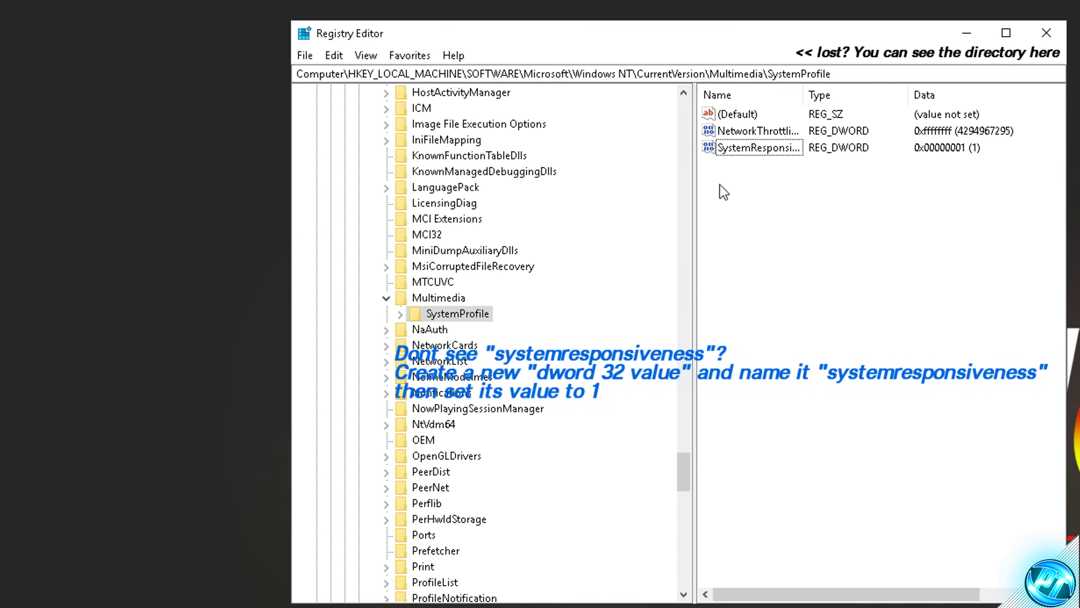
Set the SystemResponsiveness value's data to 1
{"action": "double_click", "coordinate": [762, 149]}
{"action": "type", "text": "1"}
{"action": "left_click", "coordinate": [515, 252]}
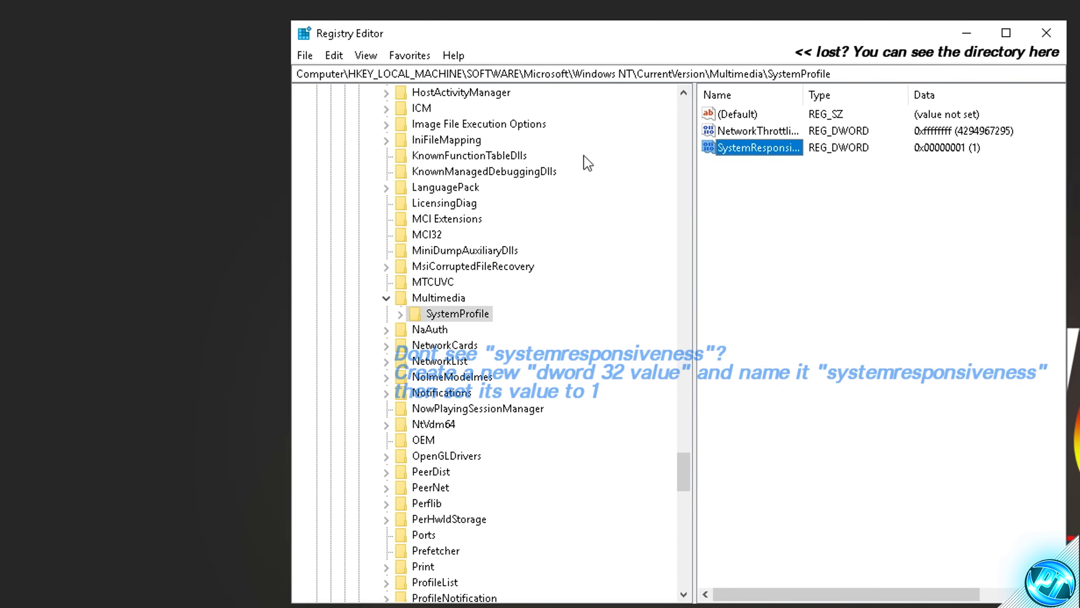
Expand SystemProfile and its Tasks subkey, and display the values of the Games key
{"action": "left_click", "coordinate": [454, 315]}
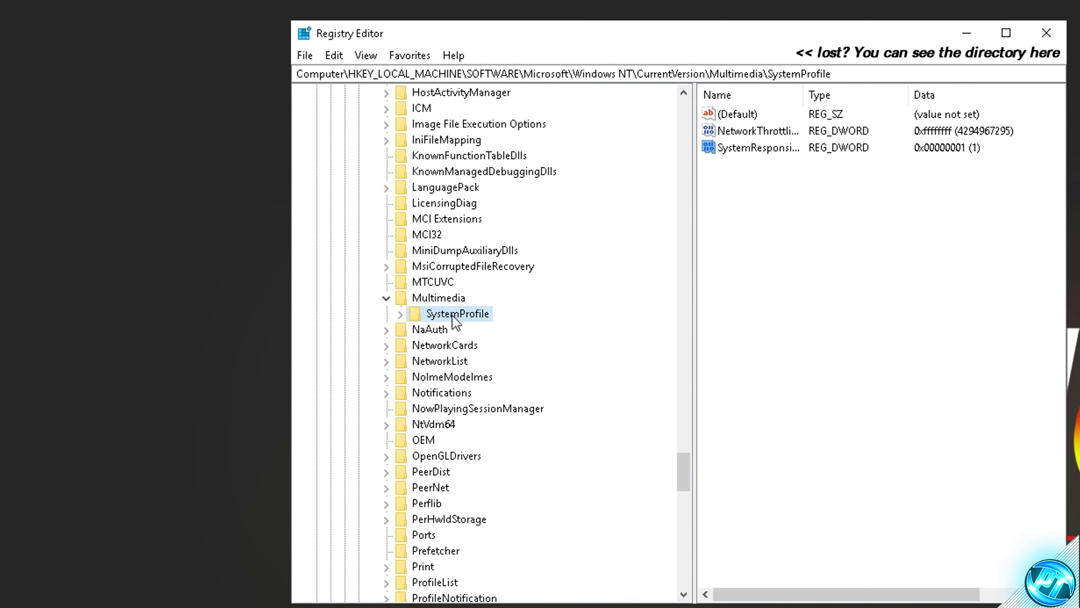
{"action": "double_click", "coordinate": [457, 314]}
{"action": "left_click", "coordinate": [413, 329]}
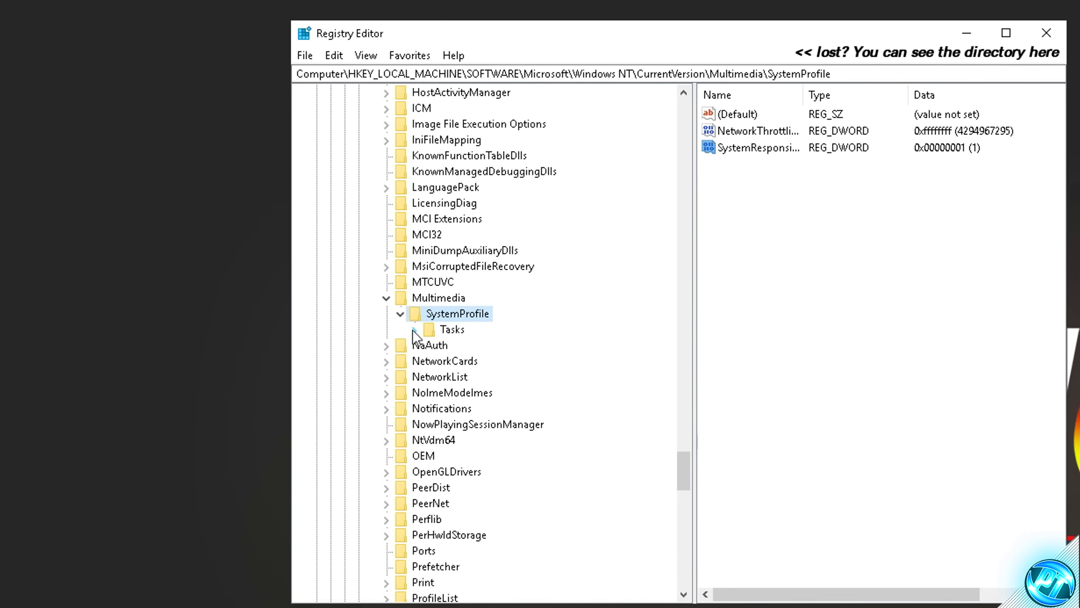
{"action": "double_click", "coordinate": [443, 331]}
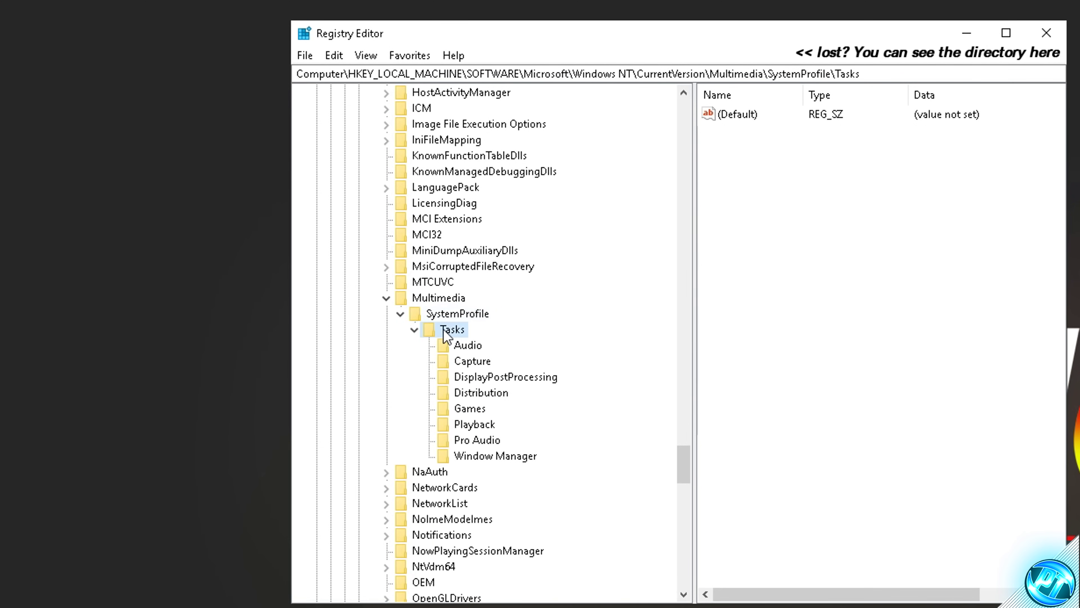
{"action": "left_click", "coordinate": [466, 409]}
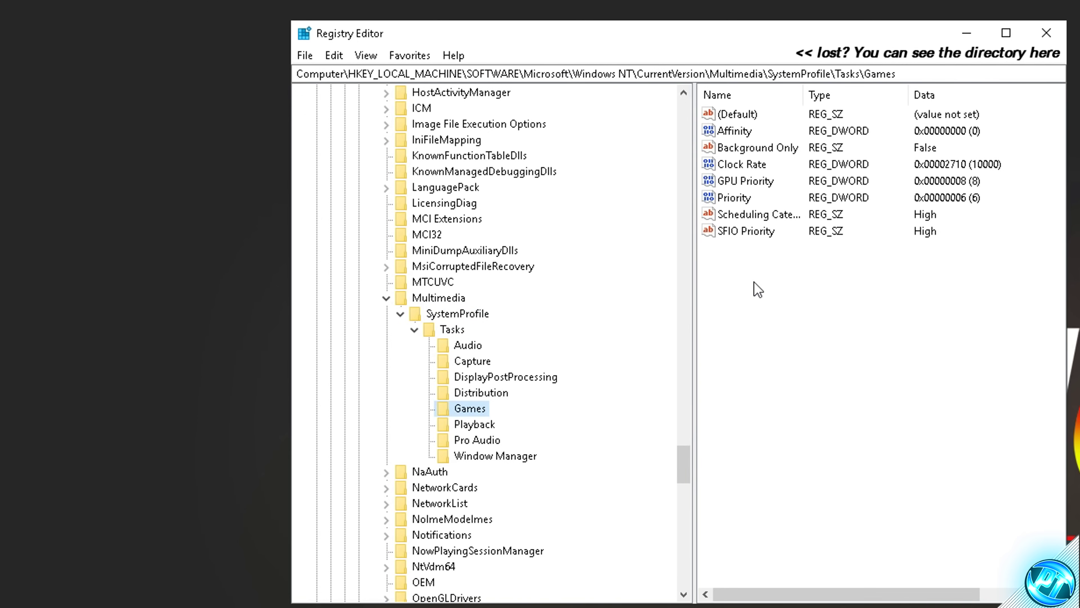
Set the SFIO Priority value's data to High in the Games key
{"action": "left_click", "coordinate": [757, 230]}
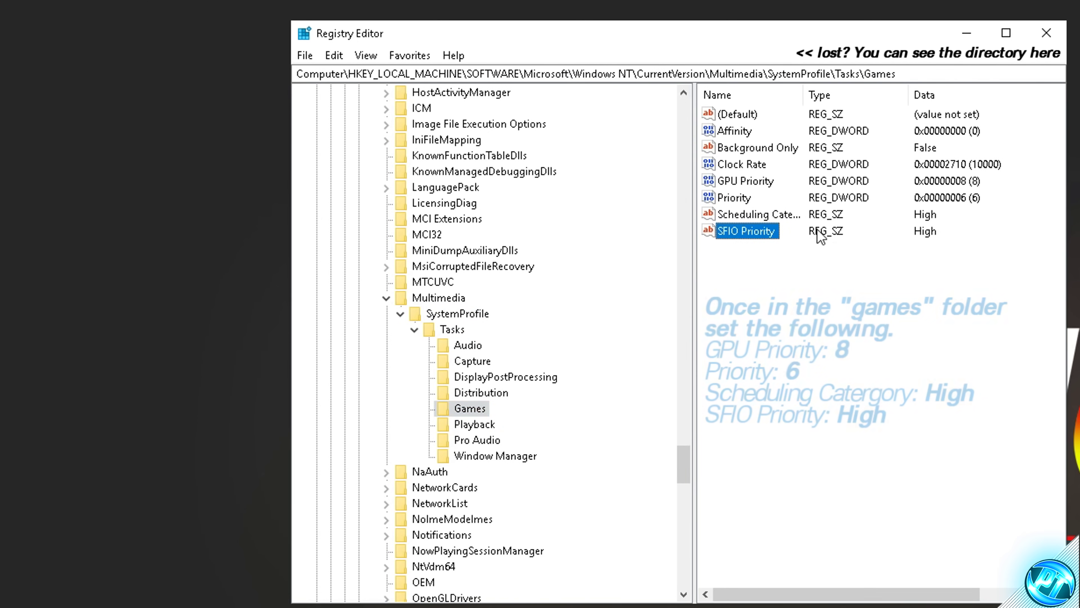
{"action": "double_click", "coordinate": [760, 231]}
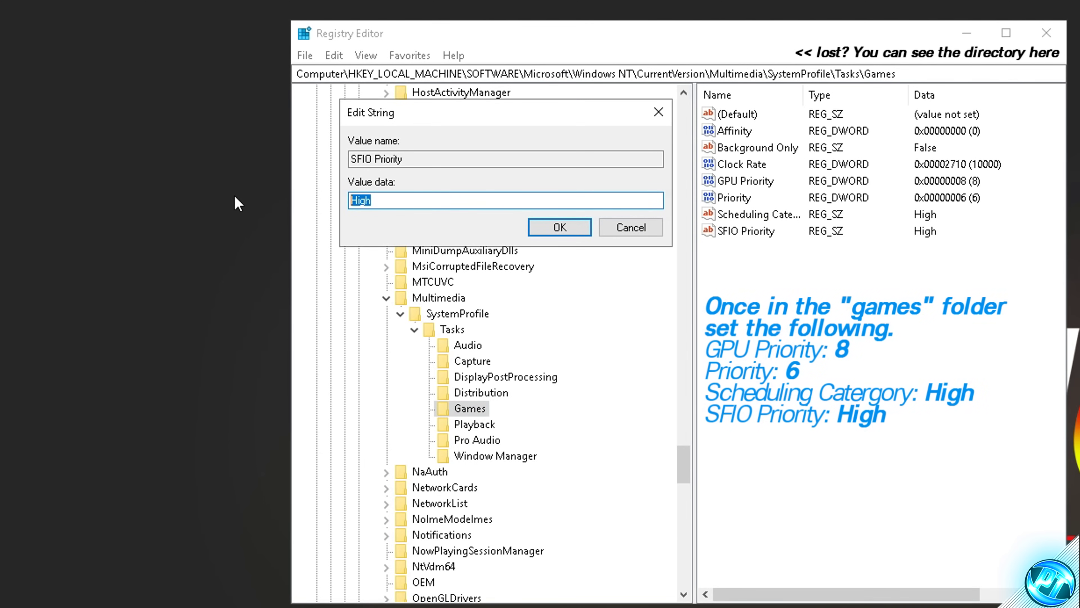
{"action": "type", "text": "High"}
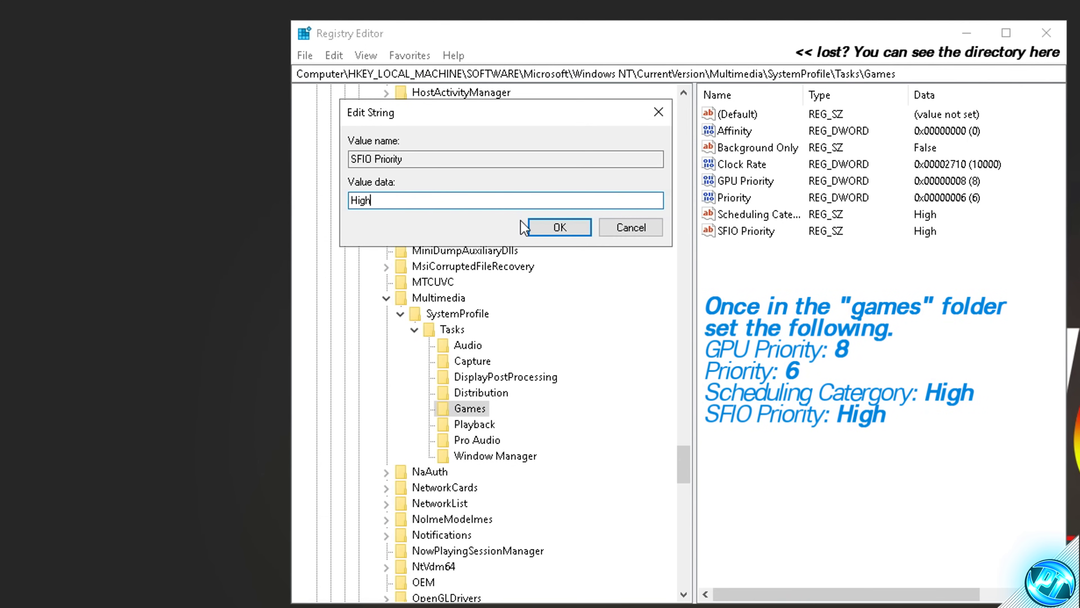
{"action": "left_click", "coordinate": [543, 230]}
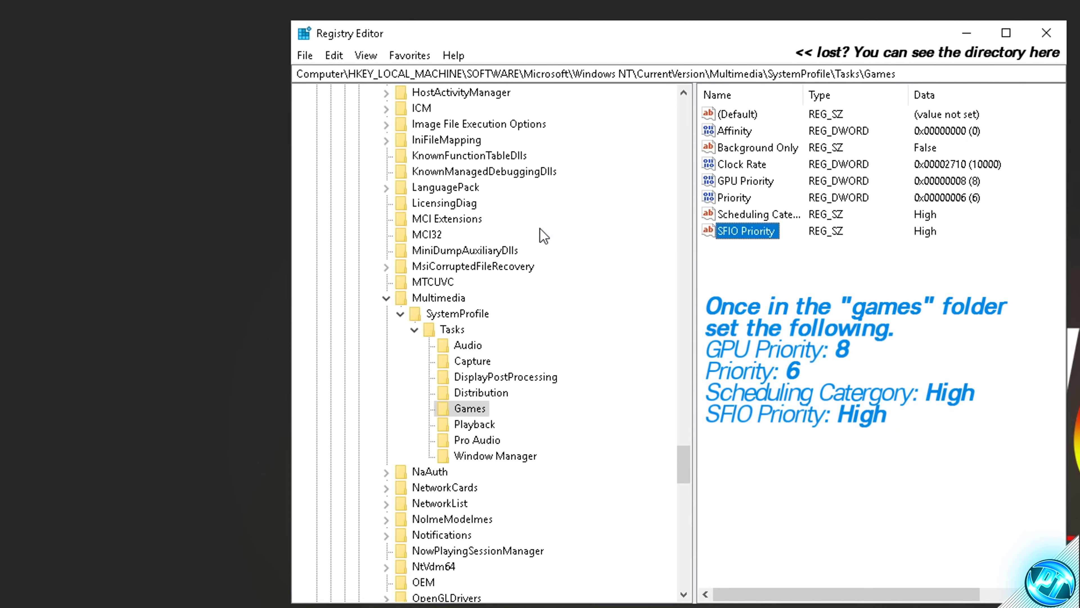
Set the Scheduling Category value's data to High in the Games key
{"action": "double_click", "coordinate": [743, 217]}
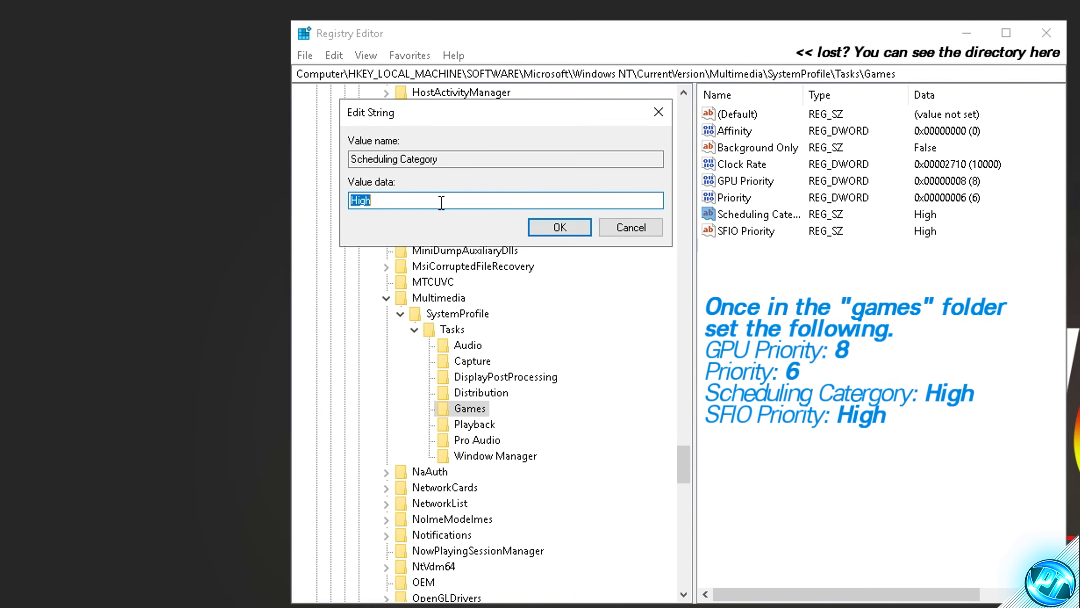
{"action": "type", "text": "High"}
{"action": "left_click", "coordinate": [531, 223]}
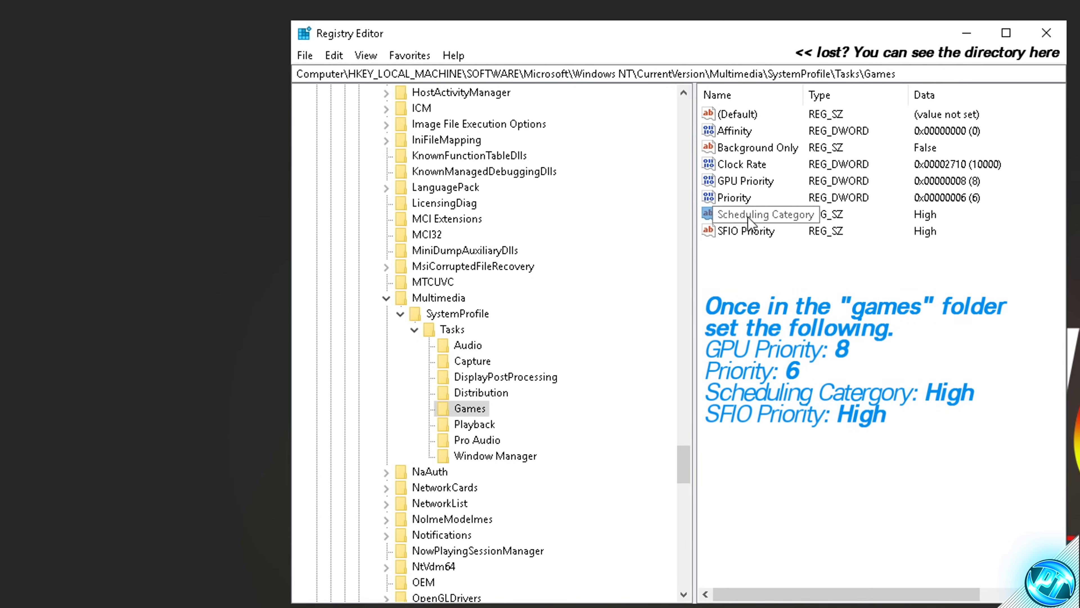
Confirm the Priority value's data as 6 in the Games key
{"action": "left_click", "coordinate": [738, 199]}
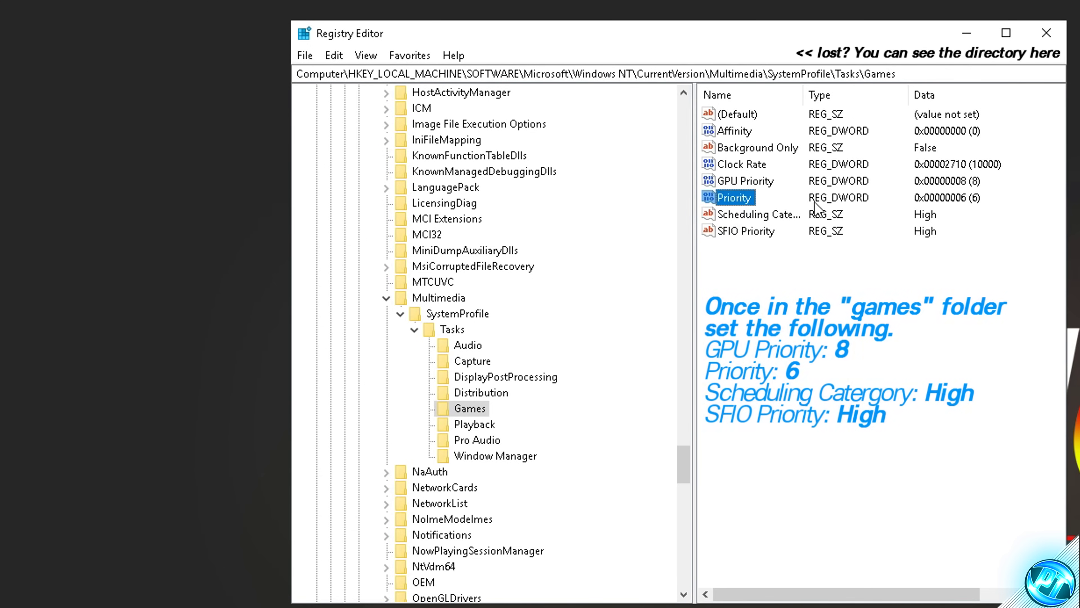
{"action": "double_click", "coordinate": [738, 200]}
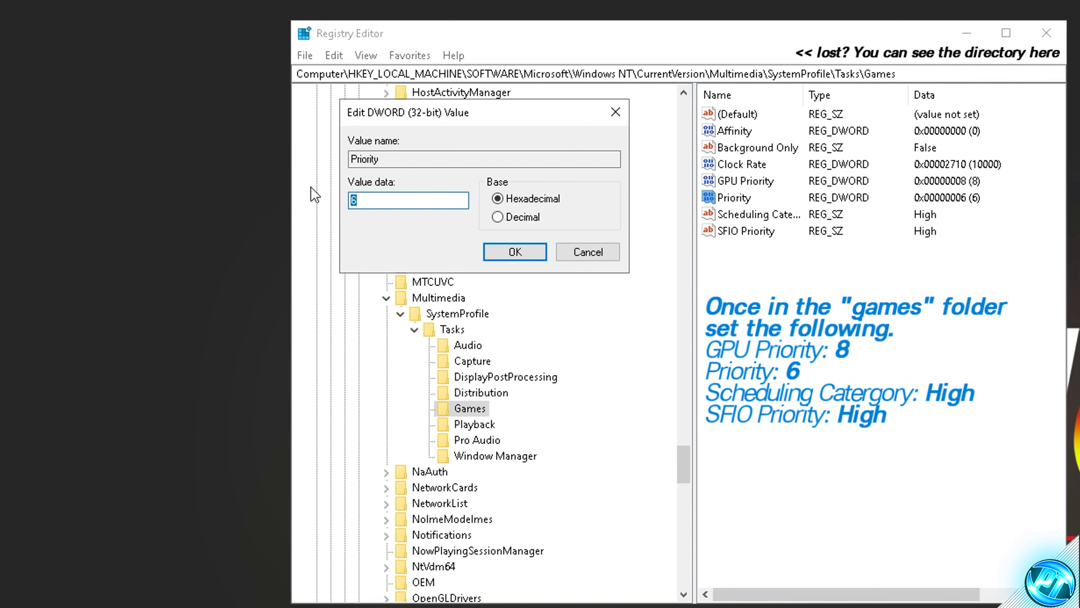
{"action": "left_click", "coordinate": [515, 251]}
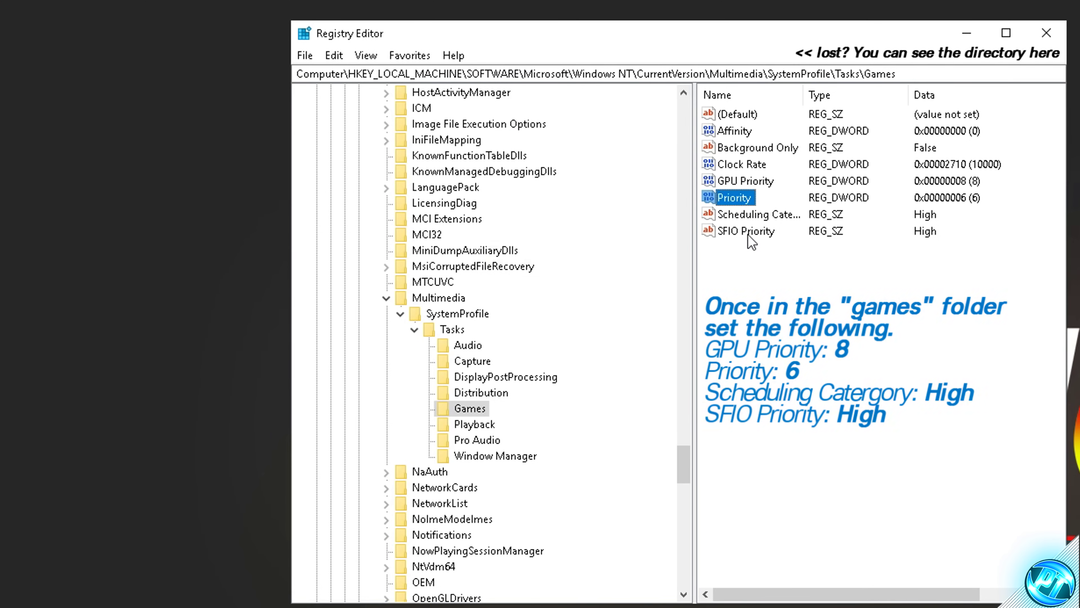
Set the GPU Priority value's data to 8 in the Games key and close Registry Editor
{"action": "left_click", "coordinate": [736, 180]}
{"action": "double_click", "coordinate": [737, 181]}
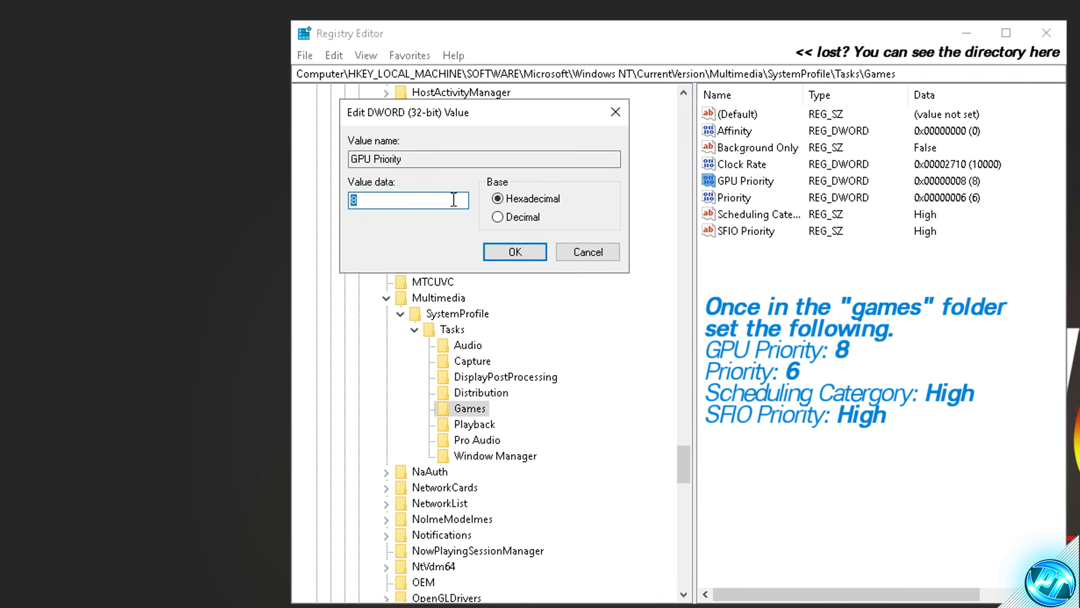
{"action": "type", "text": "8"}
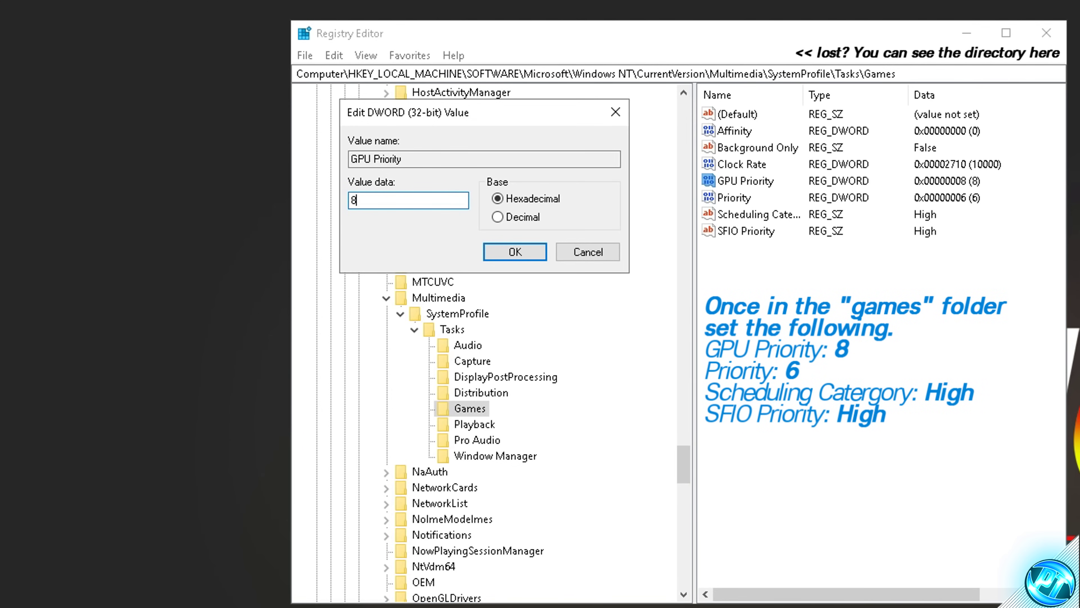
{"action": "left_click", "coordinate": [511, 250]}
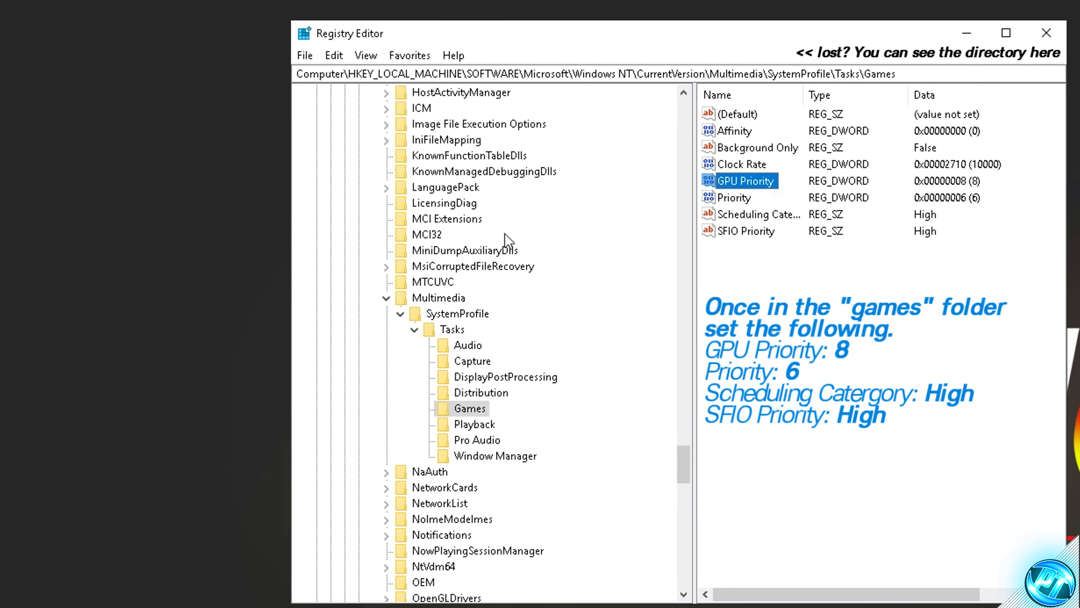
{"action": "left_click", "coordinate": [1046, 33]}
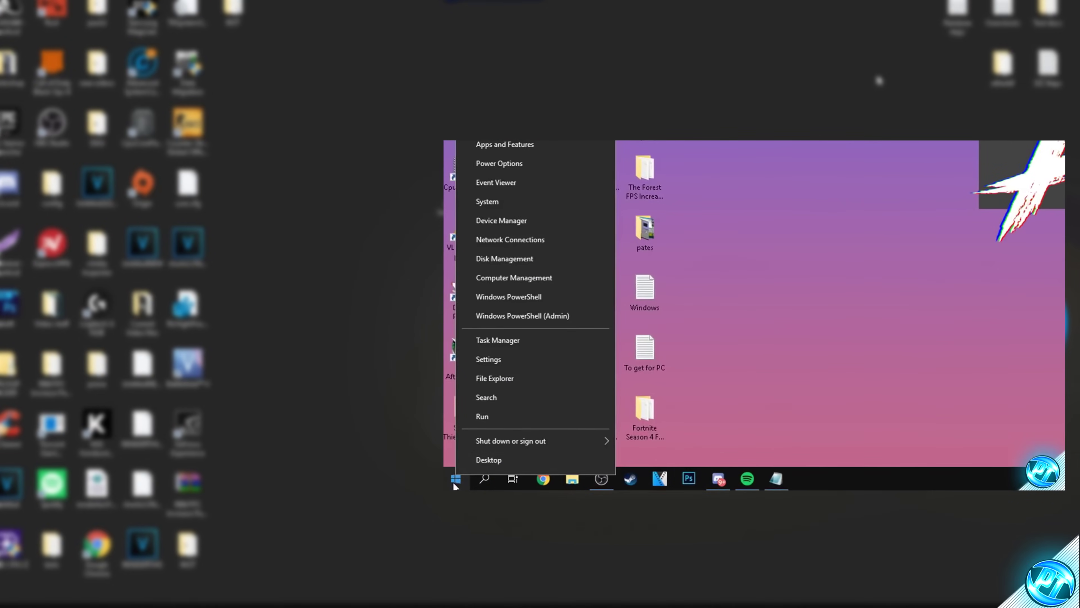
In an administrator Windows PowerShell, run powercfg -duplicatescheme e9a42b02-d5df-448d-aa00-03f14749eb61
{"action": "left_click", "coordinate": [518, 315]}
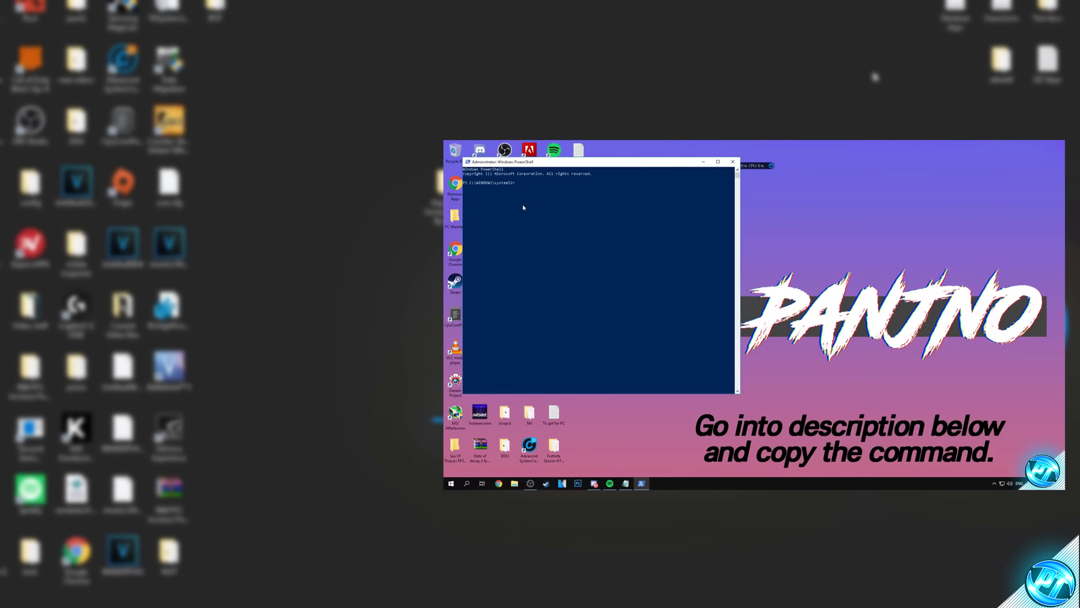
{"action": "type", "text": "powercfg -duplicatescheme e9a42b02-d5df-448d-aa00-03f14749eb61"}
{"action": "key", "text": "Return"}
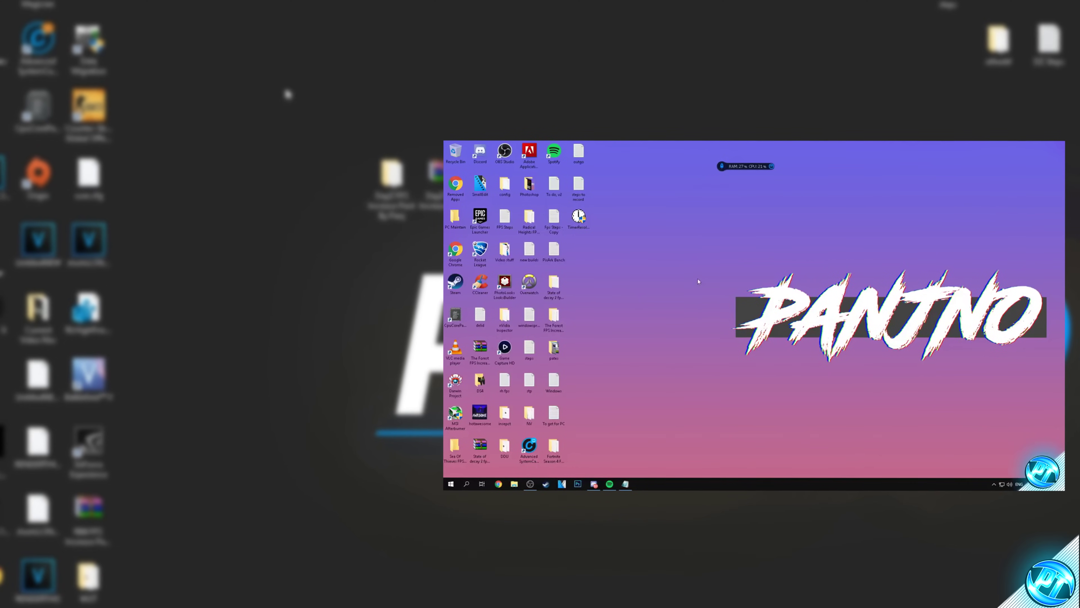
Open the Windows power plan chooser, show the additional plans, and select the Ultimate Performance plan
{"action": "key", "text": "super"}
{"action": "type", "text": "power"}
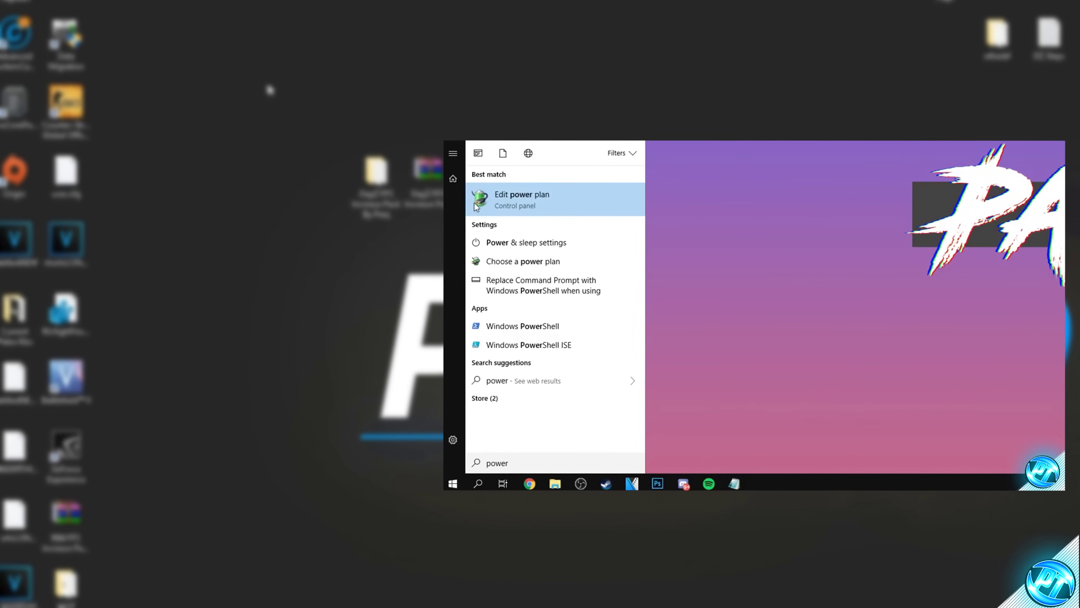
{"action": "left_click", "coordinate": [587, 261]}
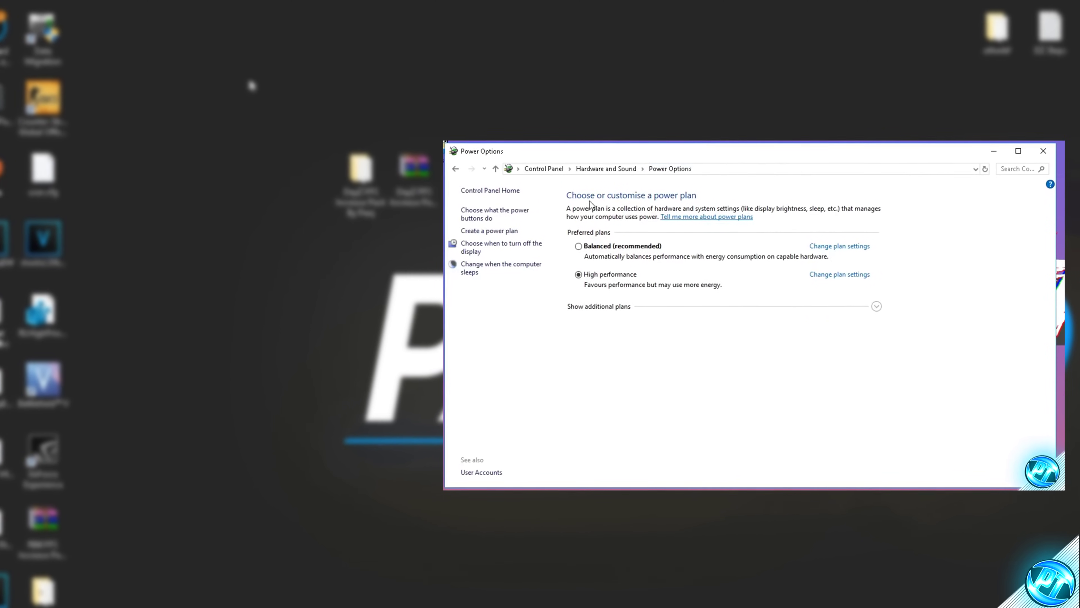
{"action": "left_click", "coordinate": [876, 306]}
{"action": "left_click", "coordinate": [629, 349]}
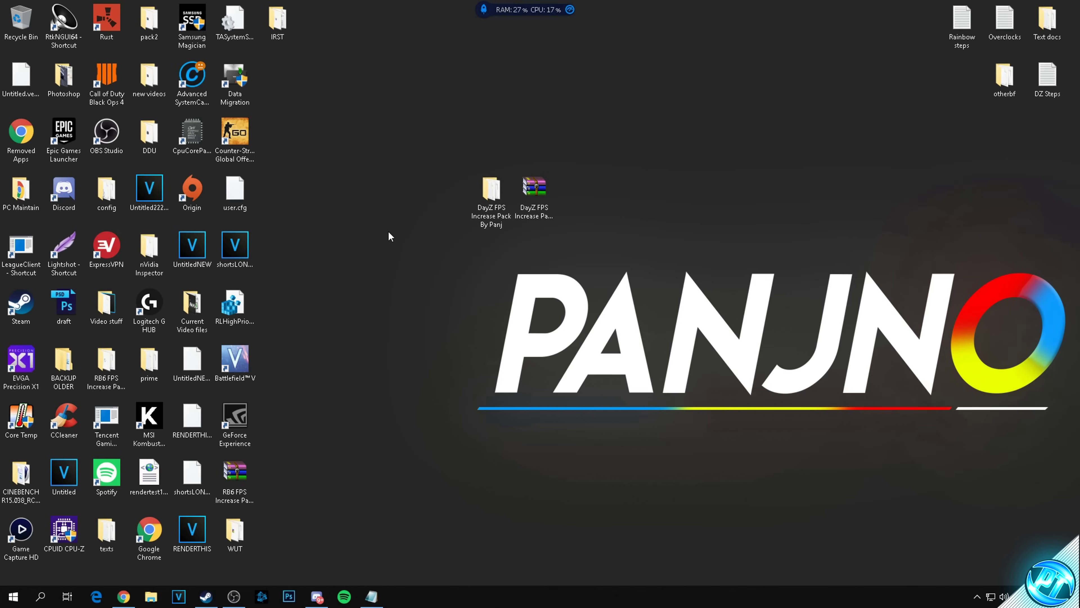
Search Windows for "power plan", open Edit power plan, and go up to the Power Options plan list
{"action": "key", "text": "super"}
{"action": "type", "text": "power"}
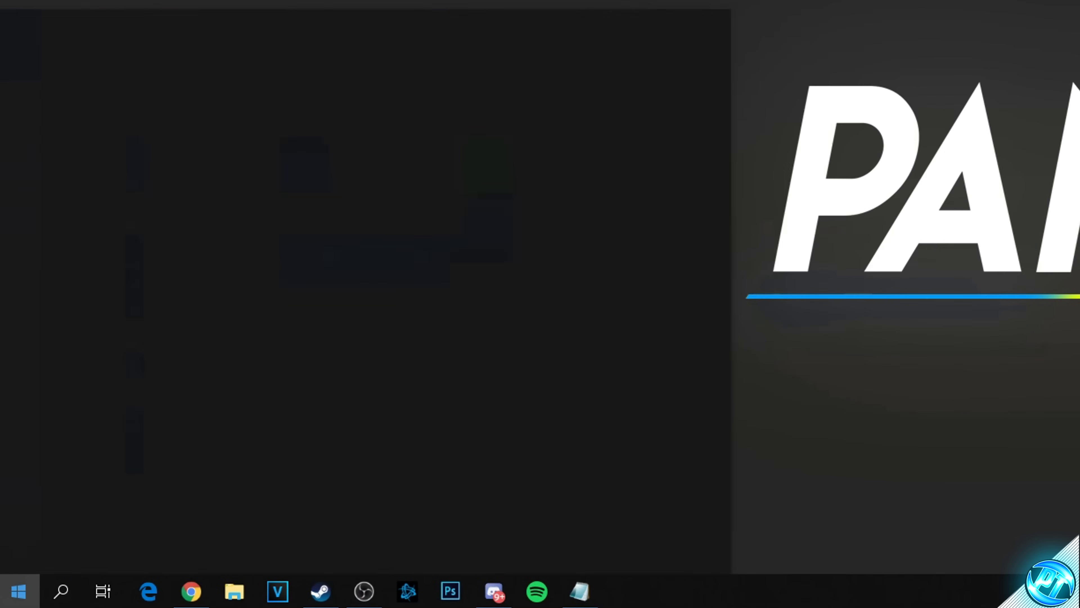
{"action": "type", "text": " plan"}
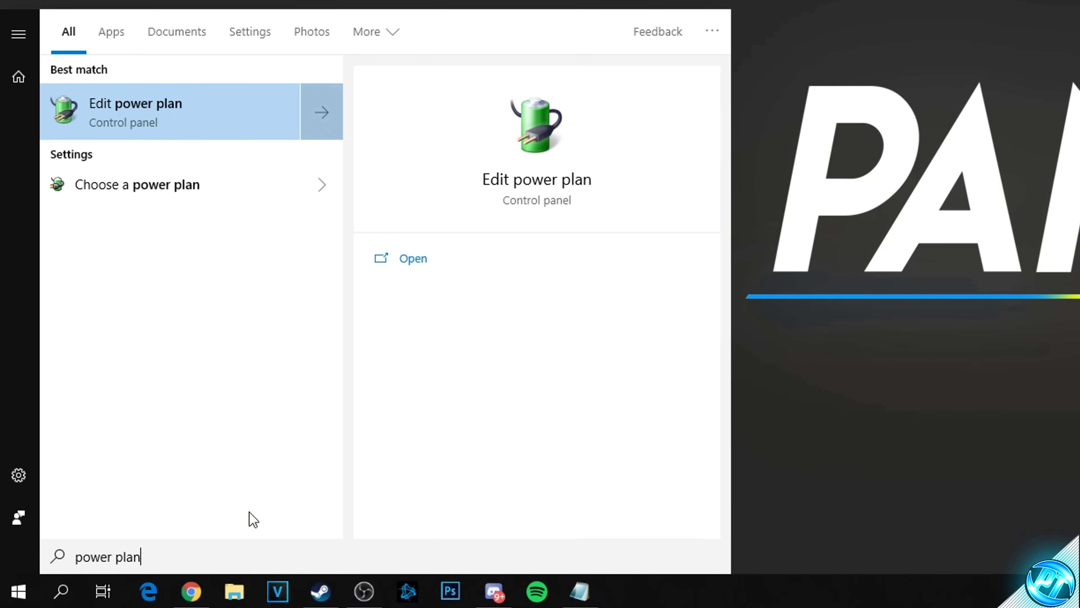
{"action": "left_click", "coordinate": [87, 105]}
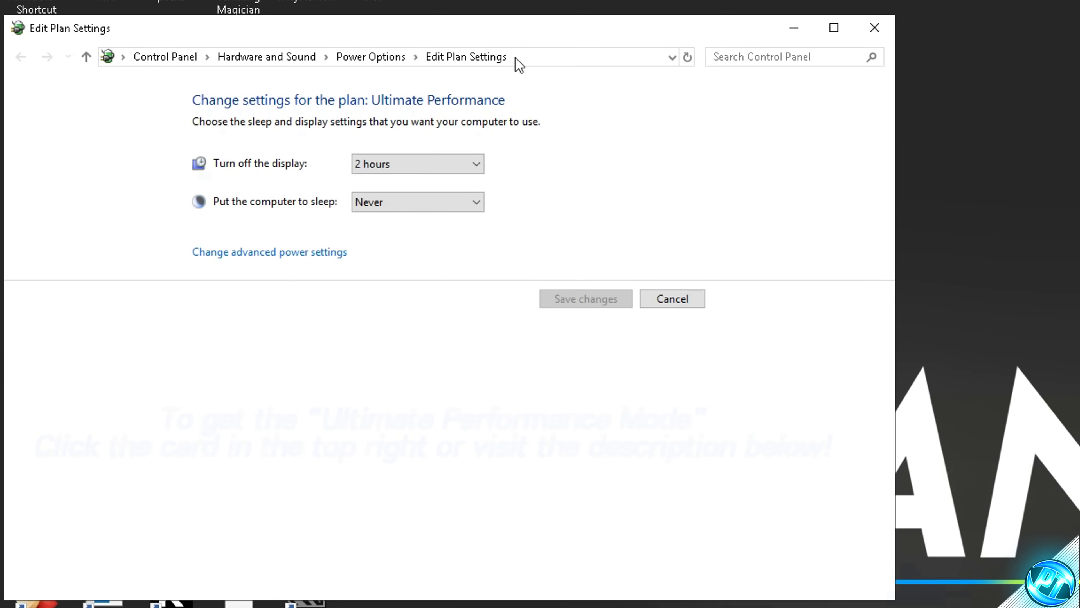
{"action": "left_click", "coordinate": [382, 58]}
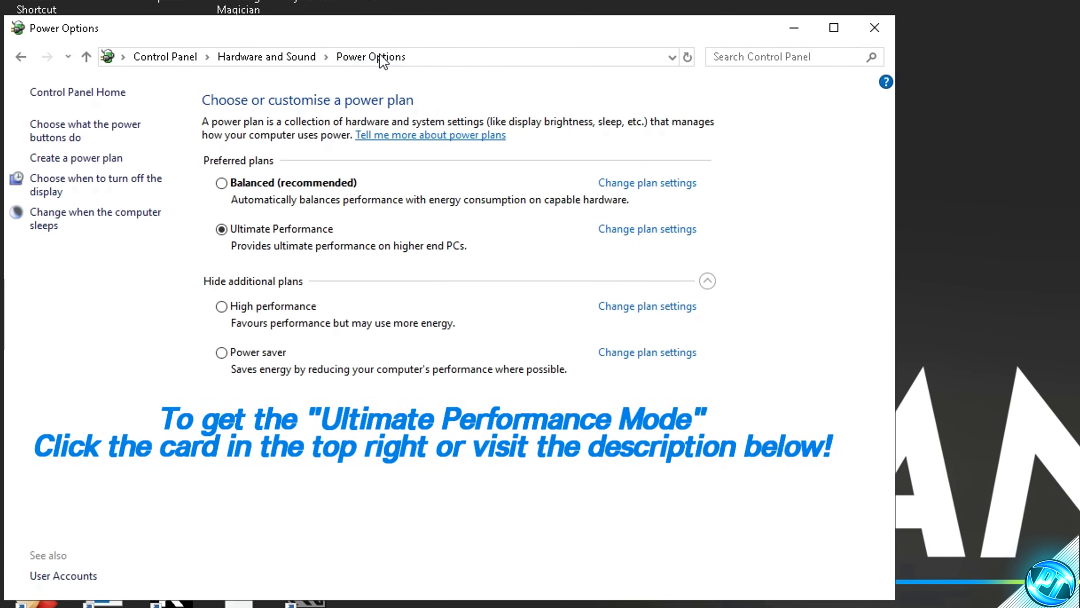
Make Ultimate Performance the selected power plan and close Power Options
{"action": "left_click", "coordinate": [247, 282]}
{"action": "left_click", "coordinate": [258, 286]}
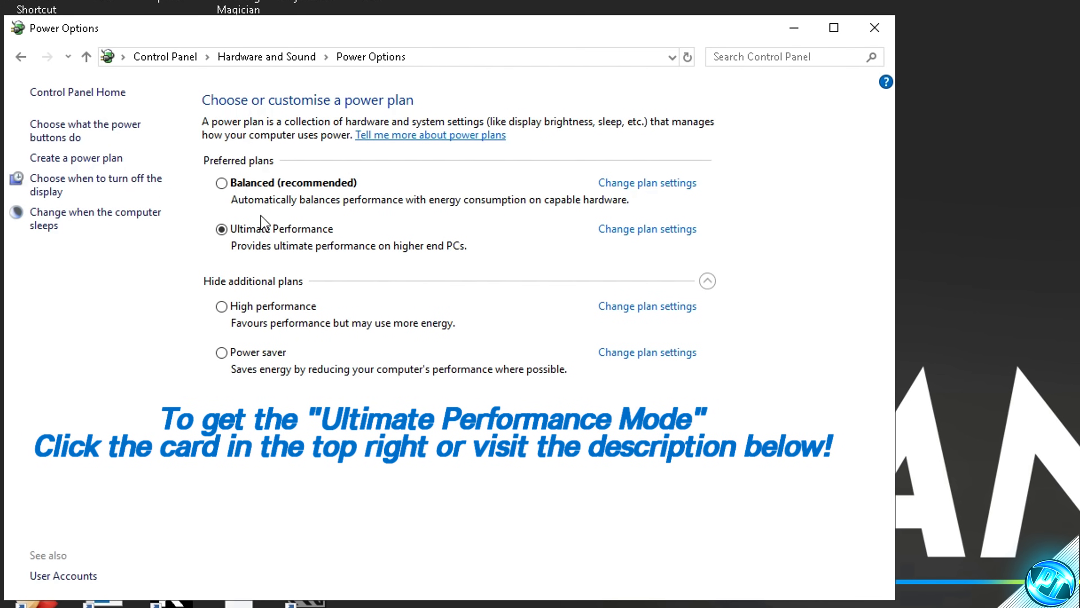
{"action": "left_click", "coordinate": [253, 371]}
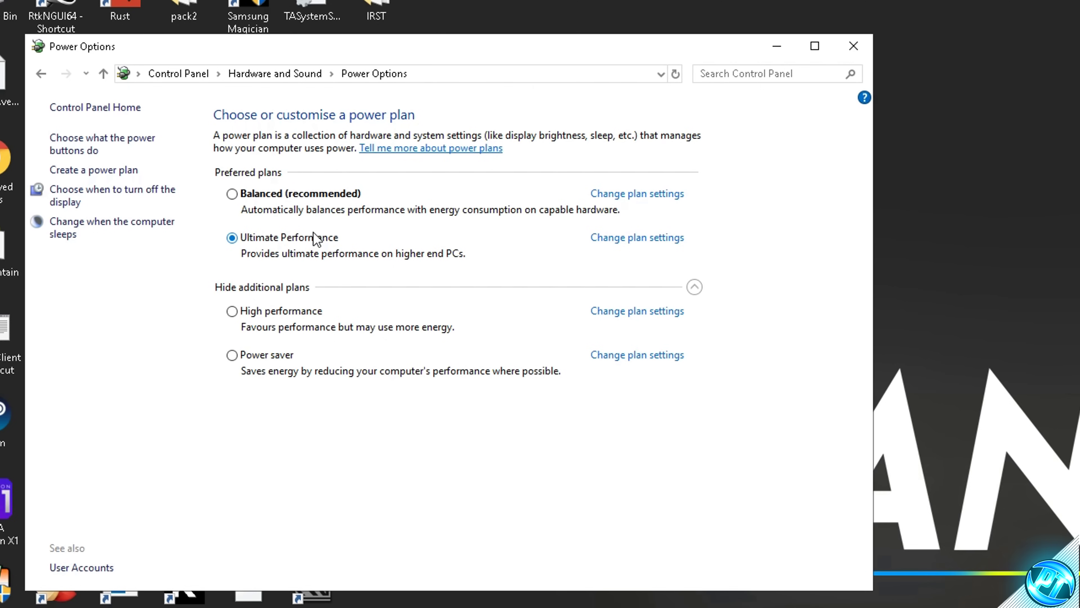
{"action": "left_click", "coordinate": [247, 310]}
{"action": "left_click", "coordinate": [233, 239]}
{"action": "left_click", "coordinate": [860, 52]}
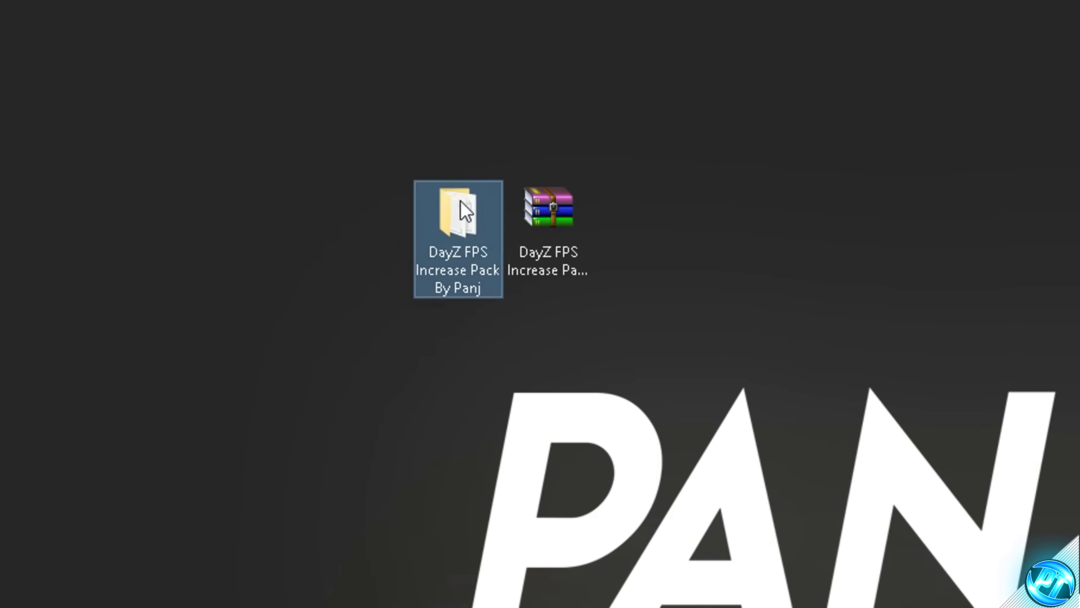
Start the CpuCoreParkingSetup-2.1.4.0 installer from the DayZ FPS pack's Optimizations folder and minimize the folder window
{"action": "double_click", "coordinate": [492, 188]}
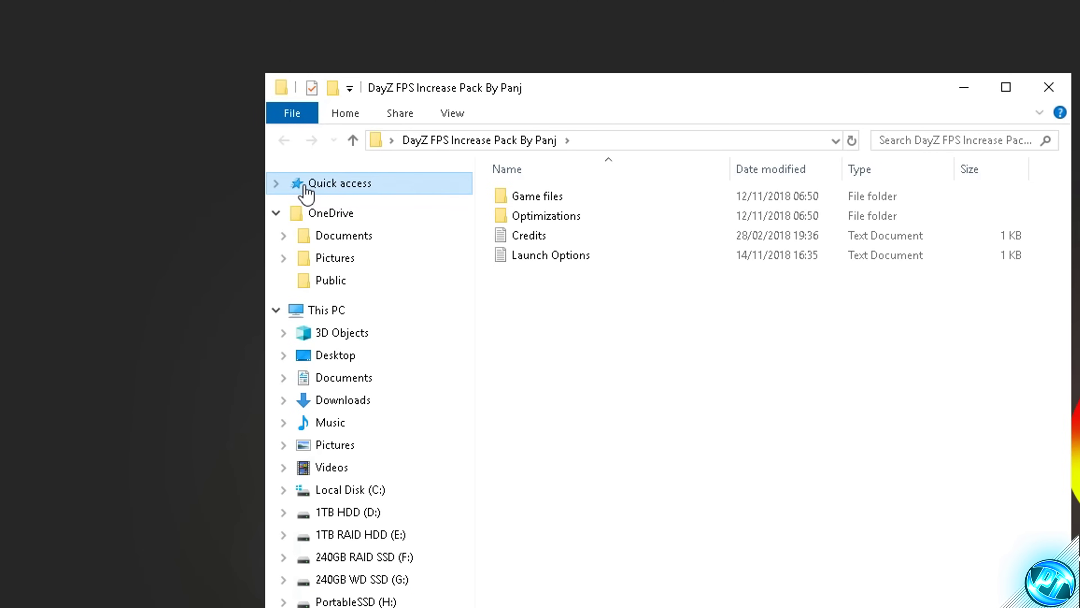
{"action": "double_click", "coordinate": [534, 217]}
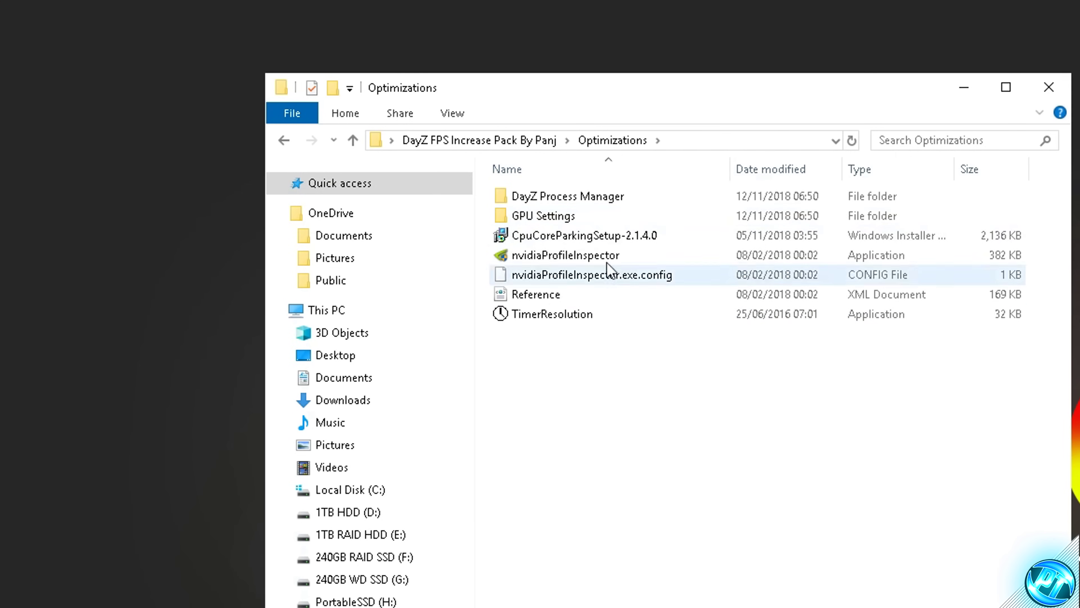
{"action": "left_click", "coordinate": [542, 239]}
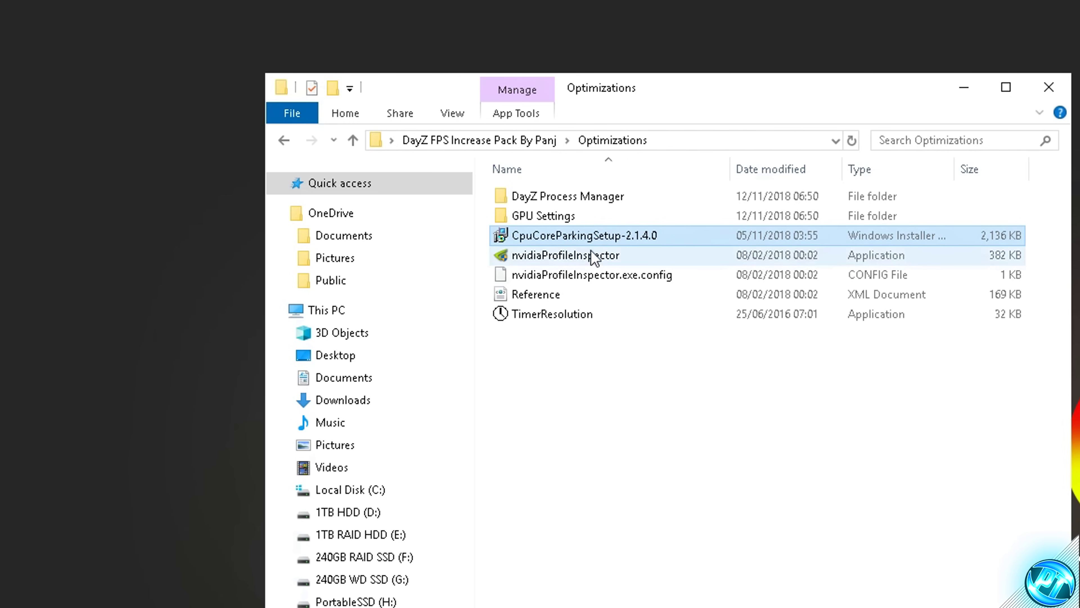
{"action": "double_click", "coordinate": [593, 238]}
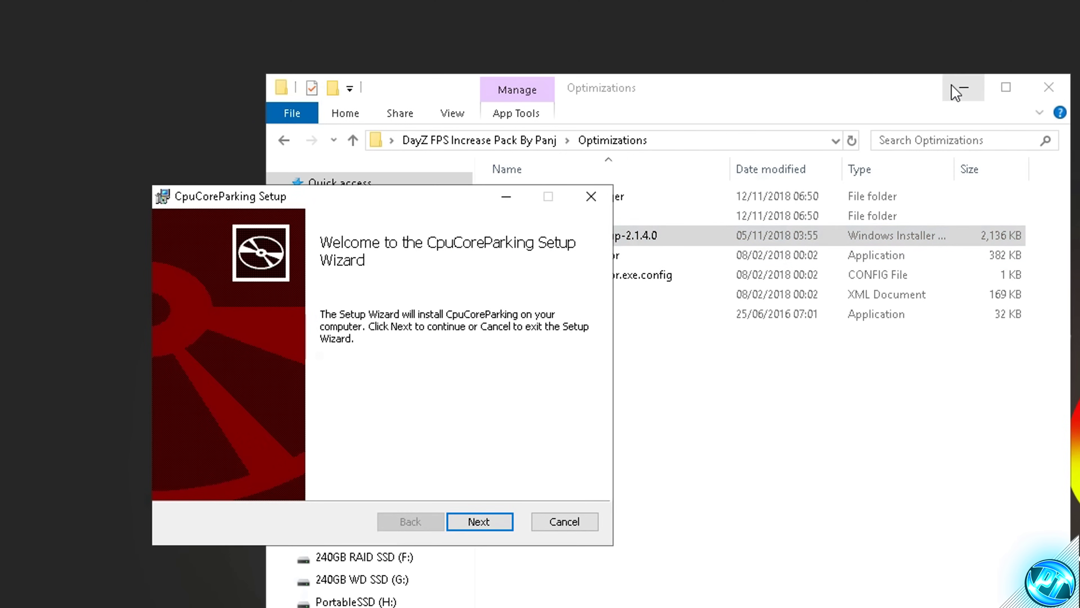
{"action": "left_click", "coordinate": [962, 87]}
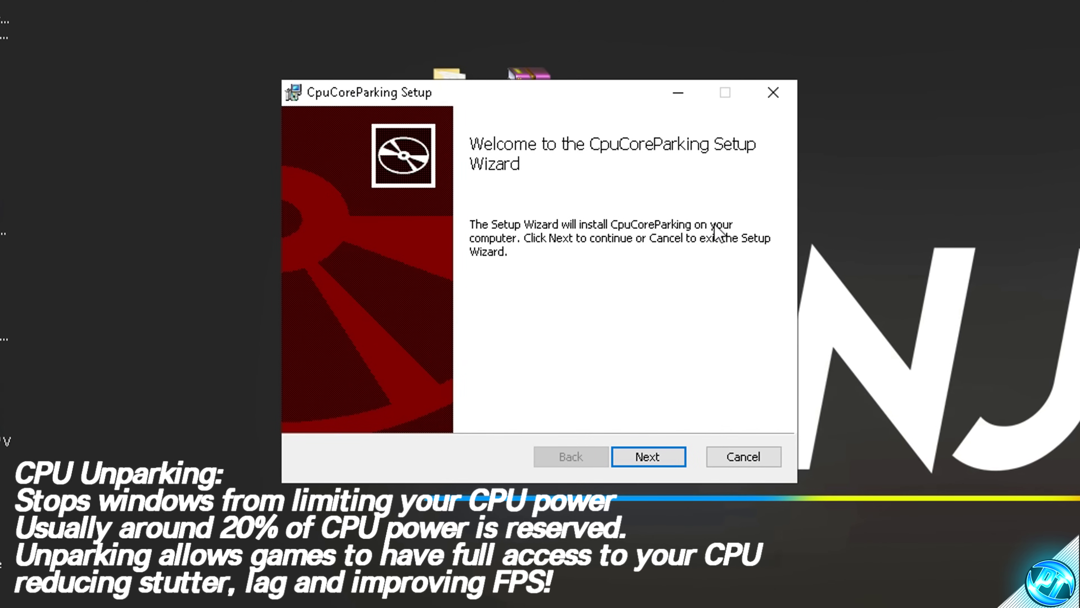
Install CpuCoreParking to the default folder, accepting the licence terms, and launch CpuCoreParking3.exe on finishing
{"action": "left_click", "coordinate": [667, 459]}
{"action": "left_click", "coordinate": [455, 412]}
{"action": "left_click", "coordinate": [670, 457]}
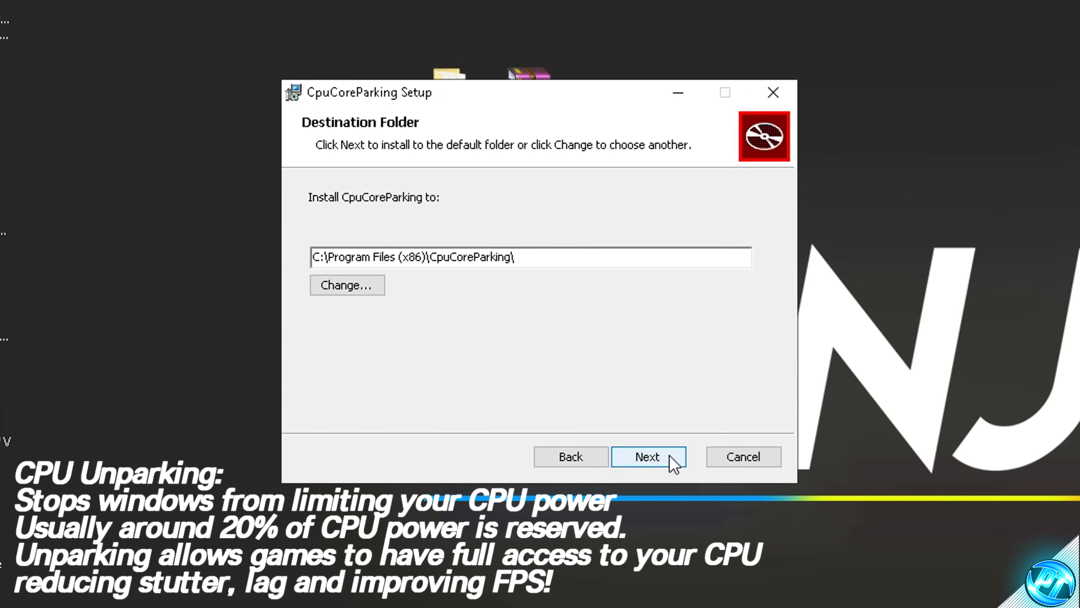
{"action": "left_click", "coordinate": [673, 458]}
{"action": "left_click", "coordinate": [657, 461]}
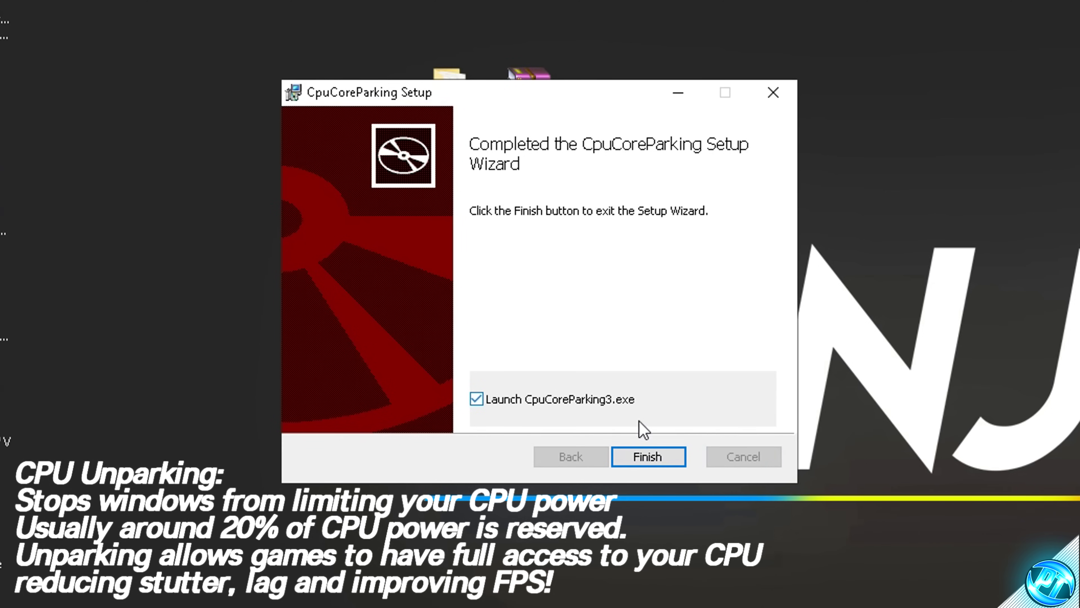
{"action": "left_click", "coordinate": [650, 457]}
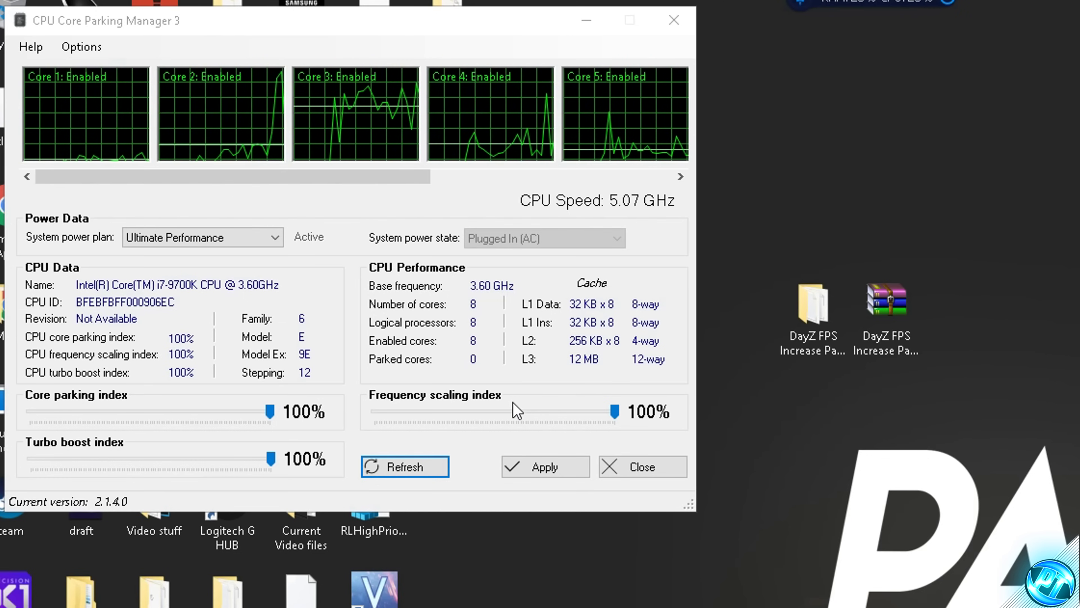
Switch the system power plan to High performance, and set it back to Ultimate Performance
{"action": "left_click", "coordinate": [466, 293]}
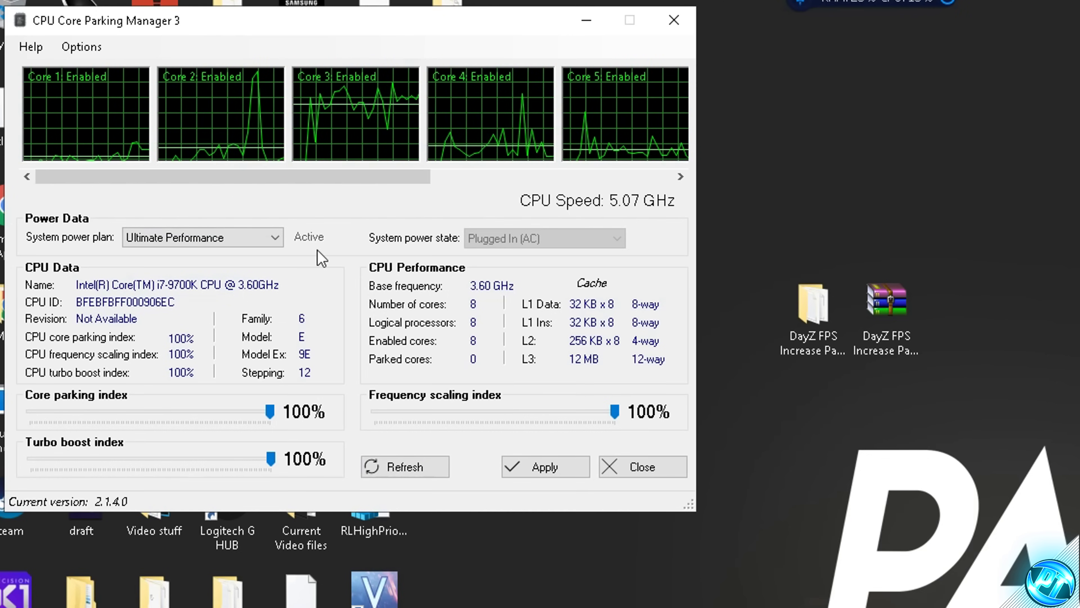
{"action": "left_click", "coordinate": [228, 238]}
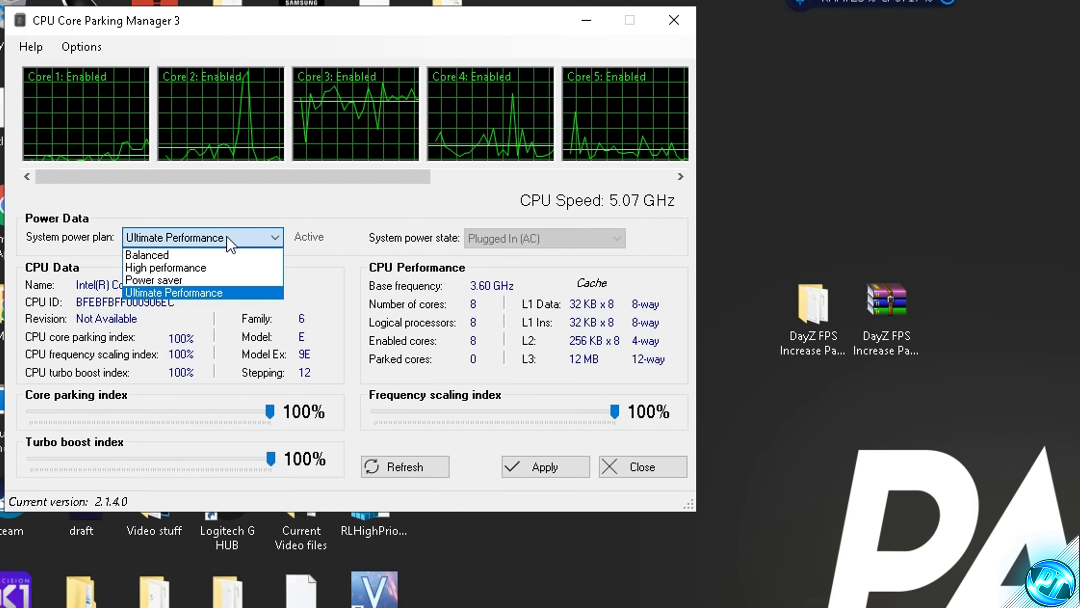
{"action": "left_click", "coordinate": [206, 268]}
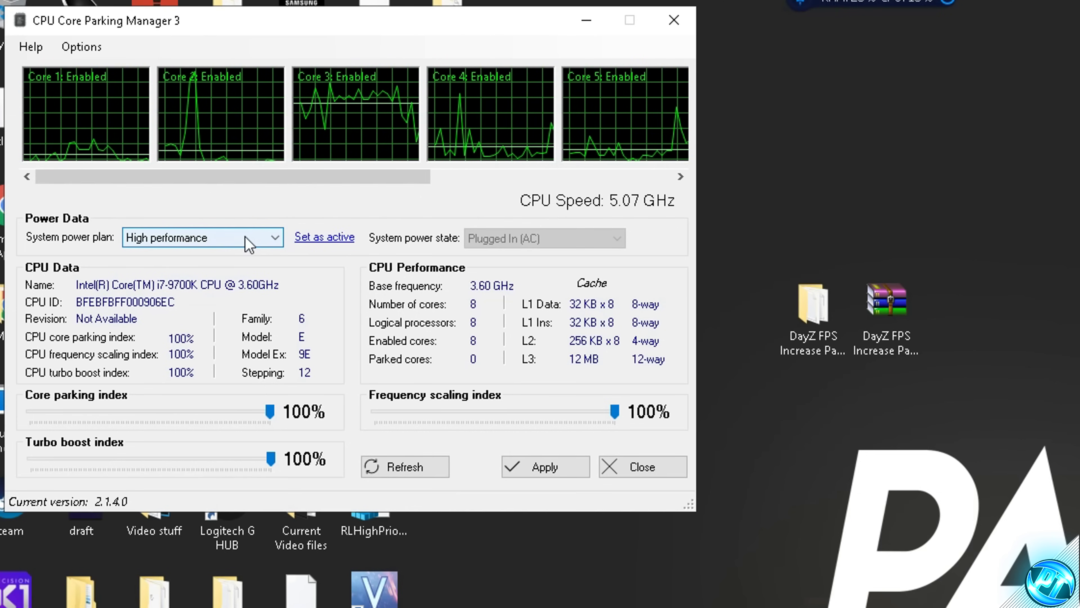
{"action": "left_click", "coordinate": [226, 240]}
{"action": "left_click", "coordinate": [200, 293]}
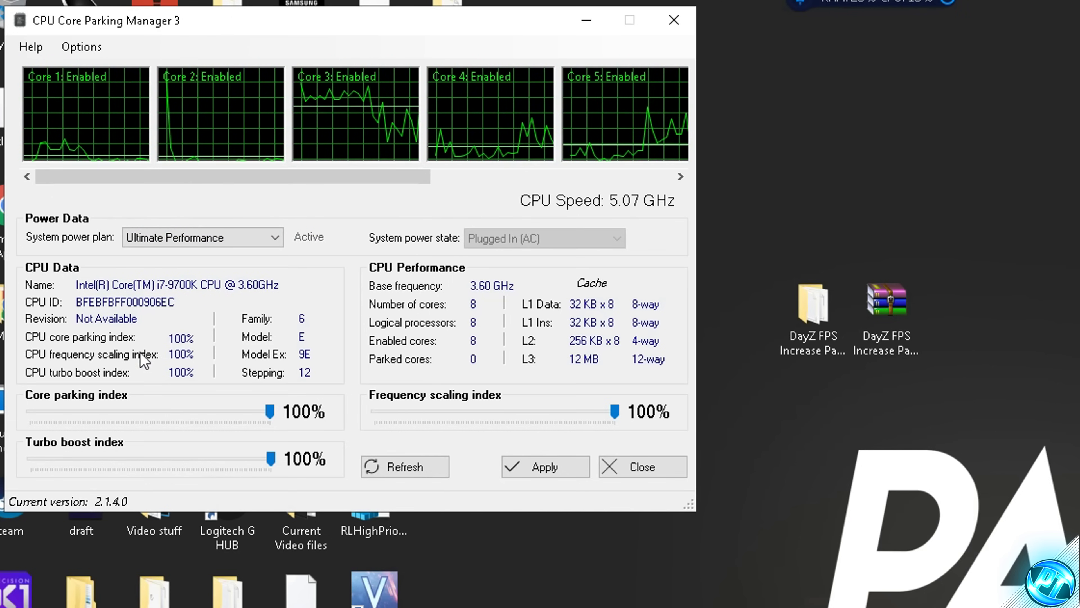
Set the core parking, frequency scaling and turbo boost indexes to 100%, apply the changes, and close CPU Core Parking Manager
{"action": "left_click_drag", "start_coordinate": [264, 414], "coordinate": [286, 423]}
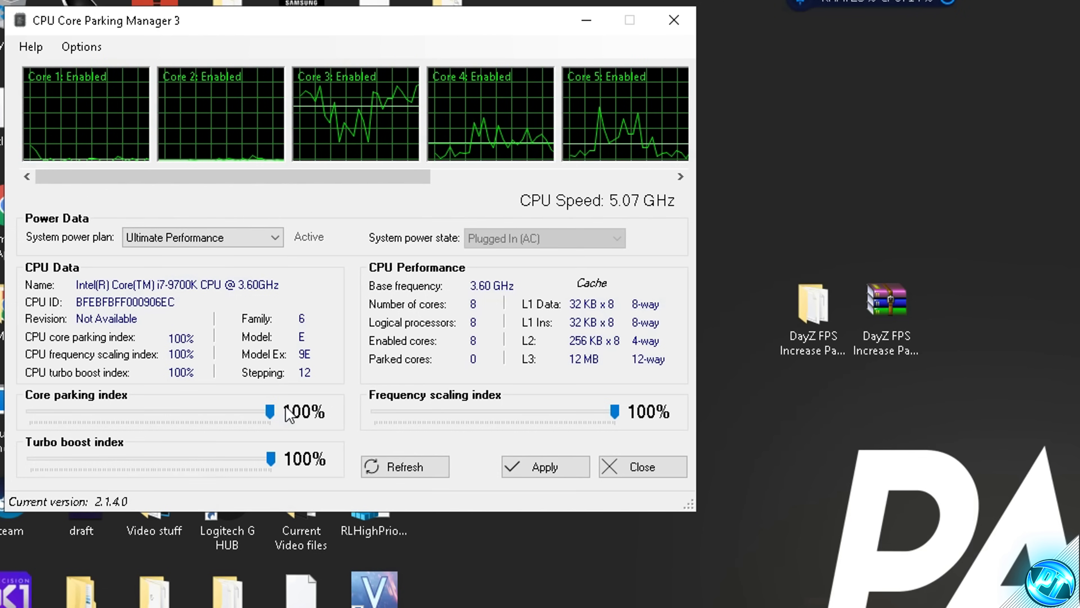
{"action": "left_click_drag", "start_coordinate": [615, 411], "coordinate": [492, 411]}
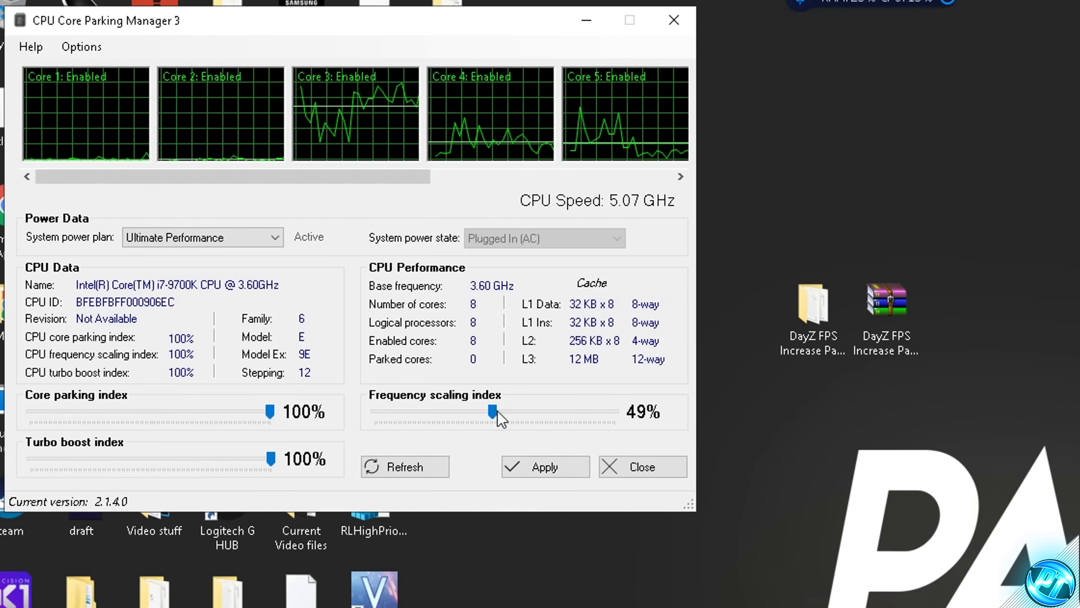
{"action": "left_click_drag", "start_coordinate": [494, 411], "coordinate": [653, 416]}
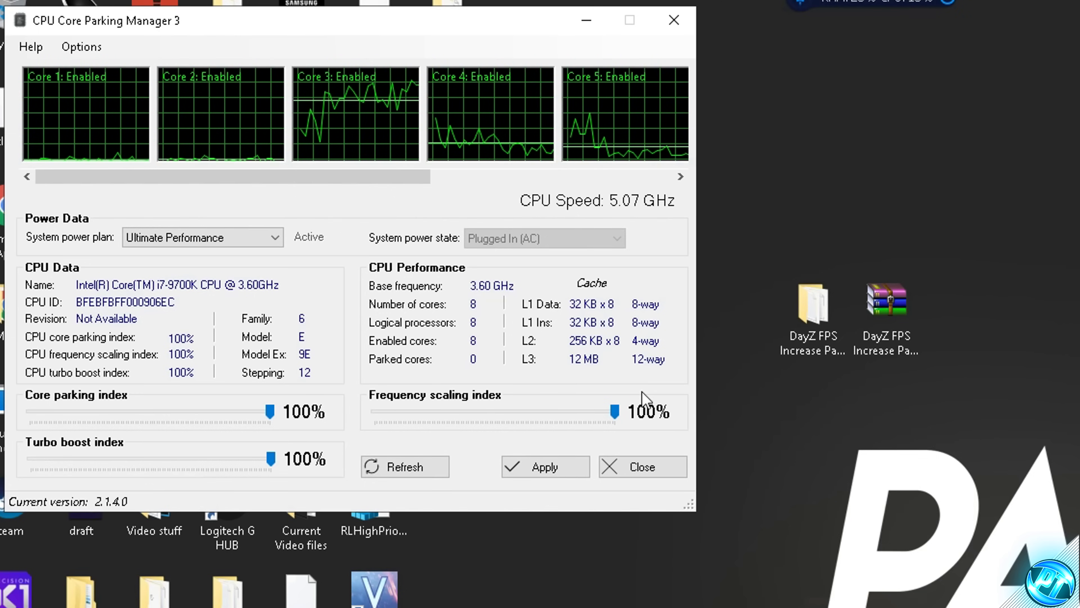
{"action": "mouse_move", "coordinate": [260, 459]}
{"action": "left_mouse_down"}
{"action": "mouse_move", "coordinate": [134, 459]}
{"action": "mouse_move", "coordinate": [262, 459]}
{"action": "left_mouse_up"}
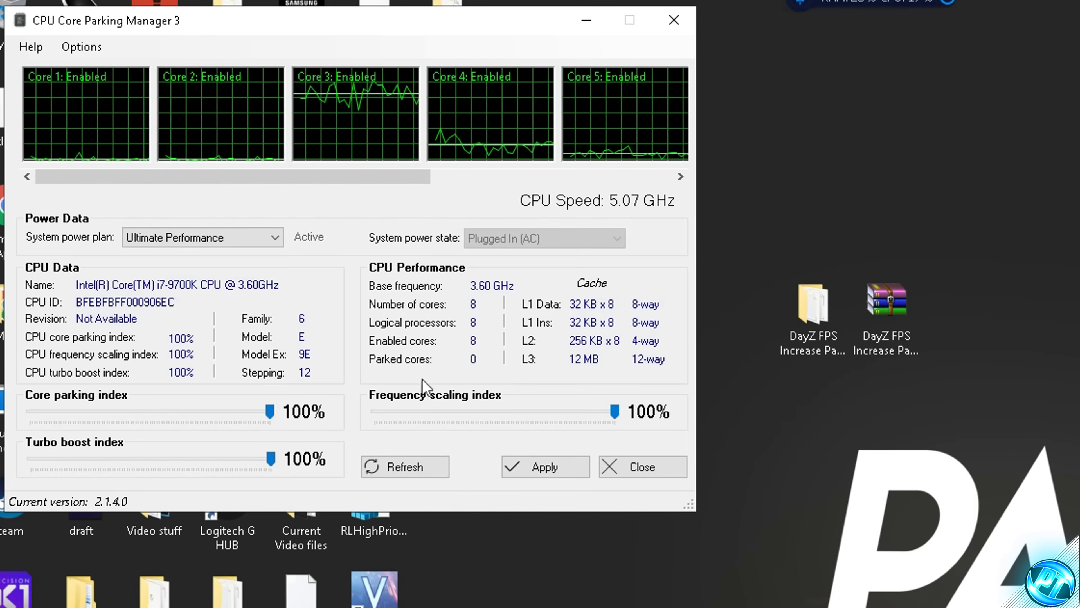
{"action": "left_click", "coordinate": [551, 468]}
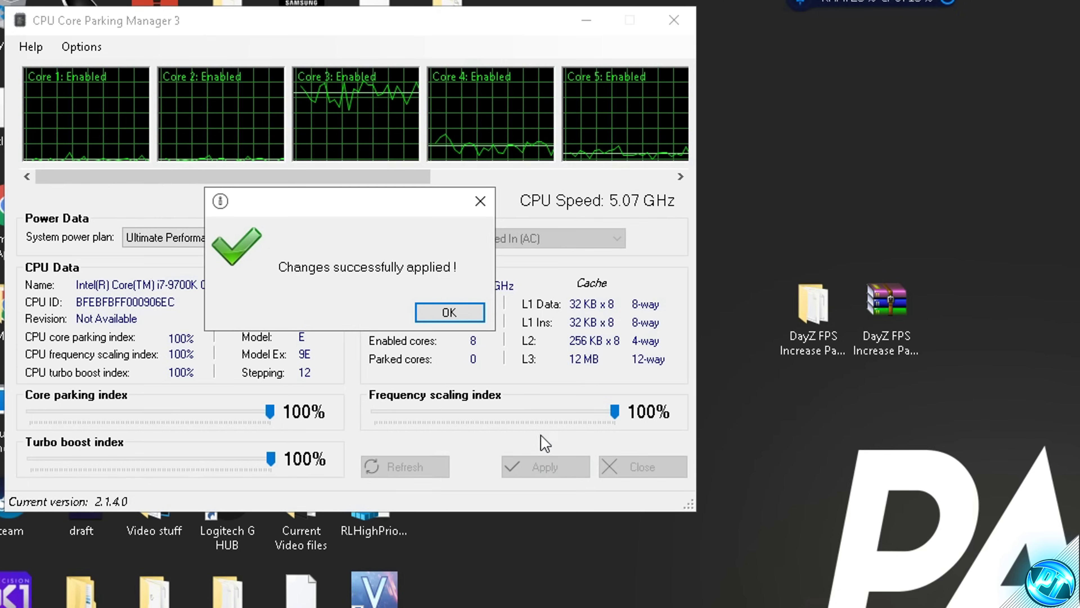
{"action": "left_click", "coordinate": [446, 312]}
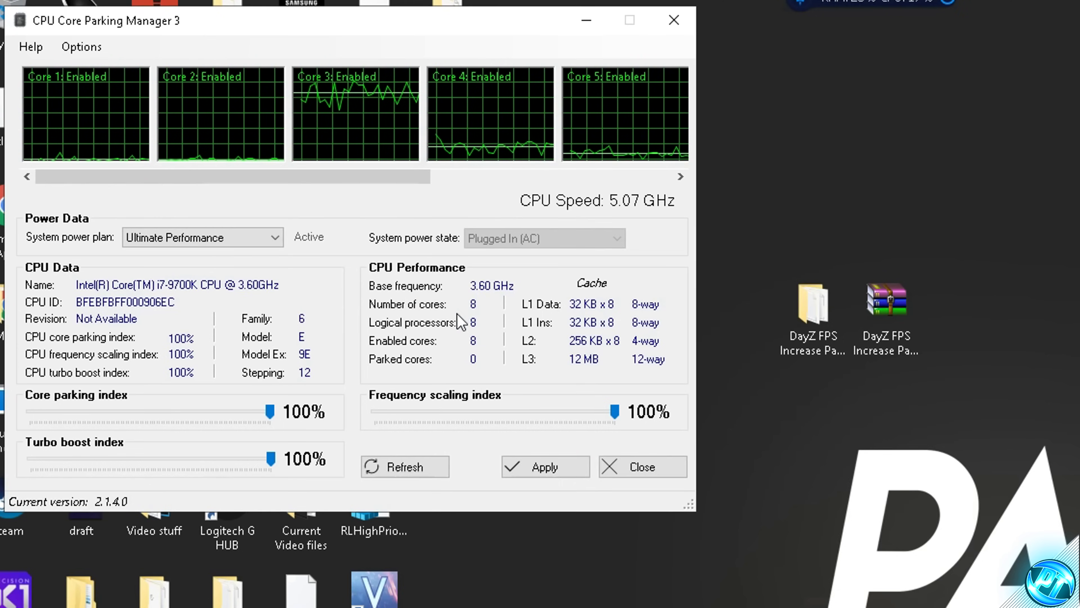
{"action": "left_click", "coordinate": [692, 30]}
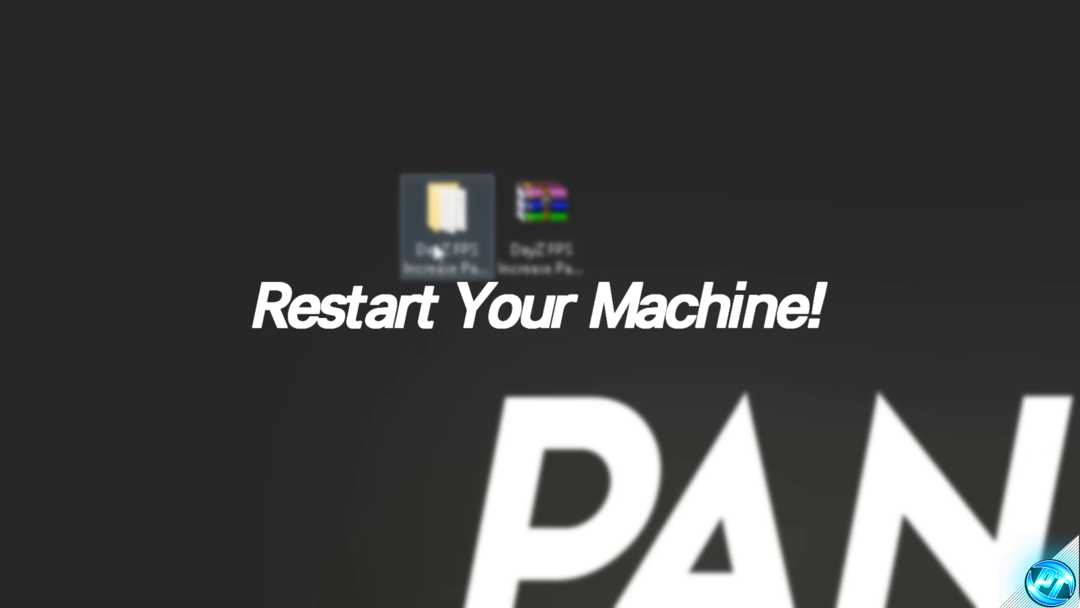
Put TimerResolution from the DayZ FPS pack's Optimizations folder on the desktop and close the folder window
{"action": "double_click", "coordinate": [438, 253]}
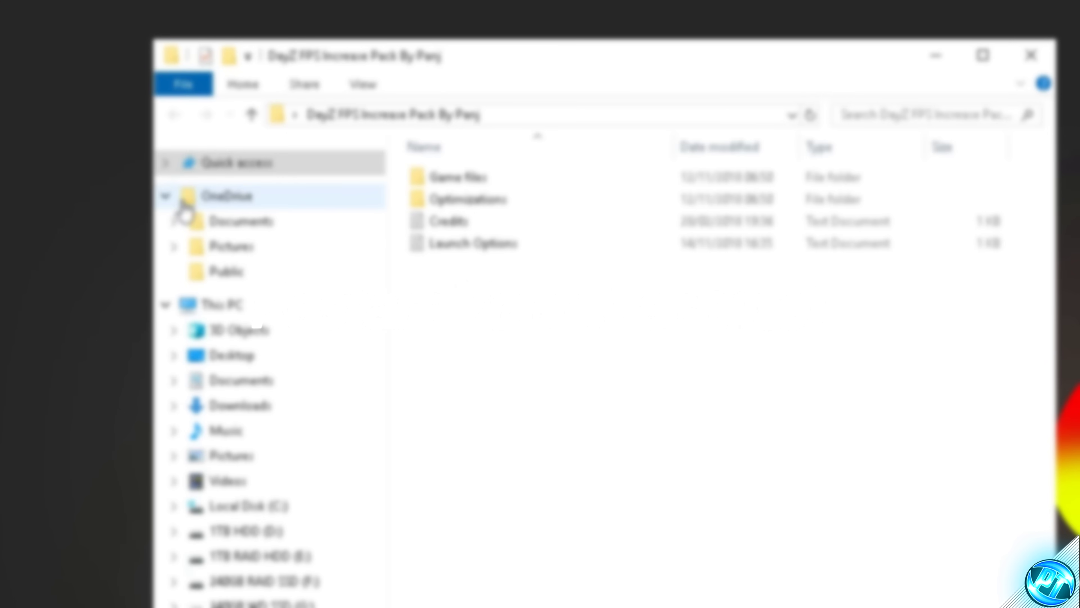
{"action": "double_click", "coordinate": [445, 201]}
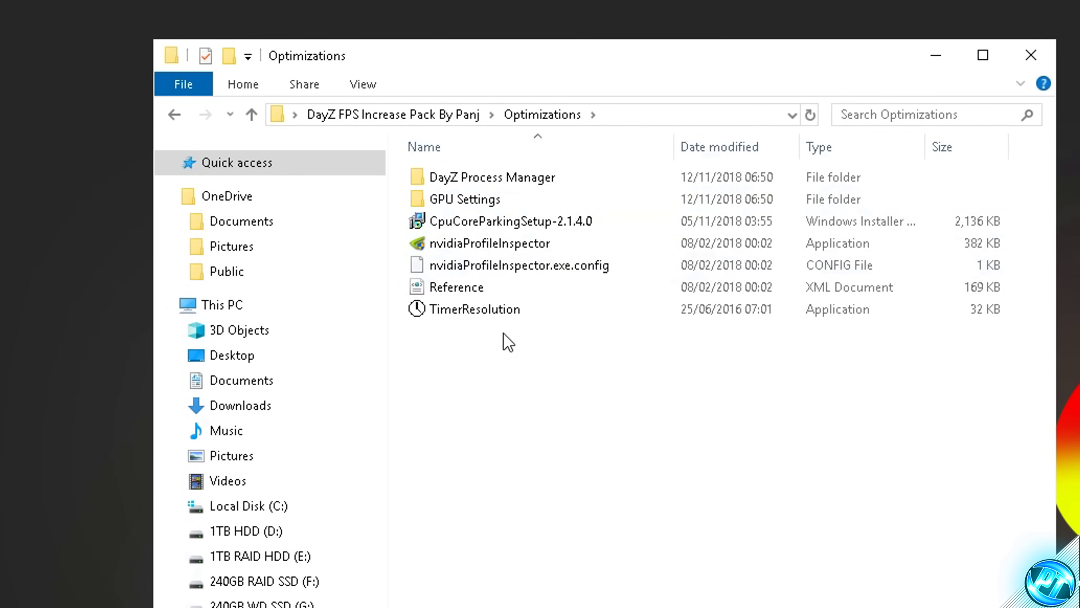
{"action": "left_click", "coordinate": [490, 309]}
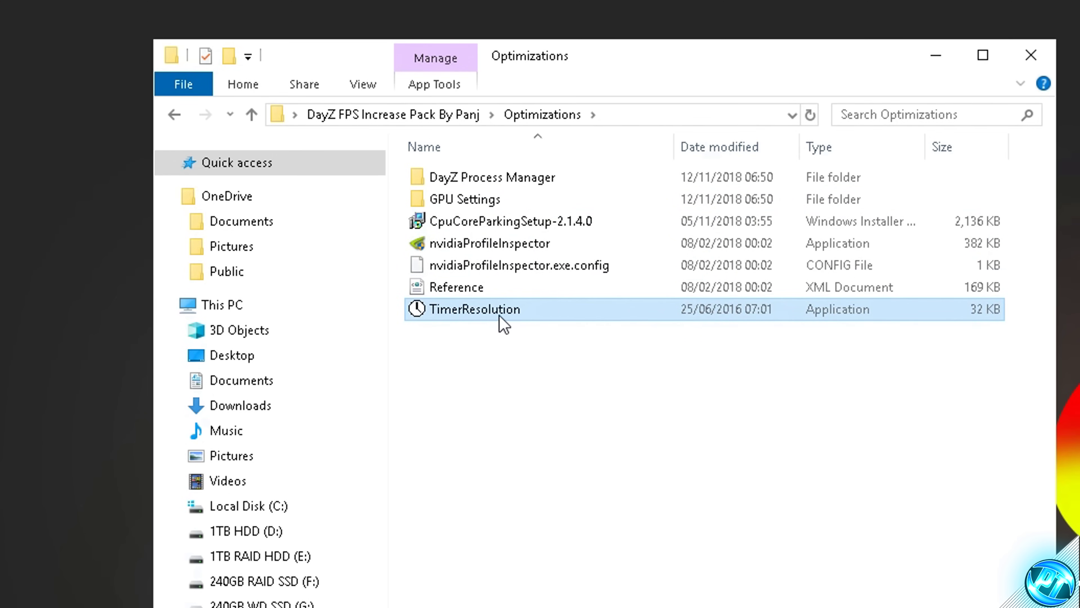
{"action": "left_click_drag", "start_coordinate": [477, 314], "coordinate": [114, 281]}
{"action": "left_click", "coordinate": [1010, 60]}
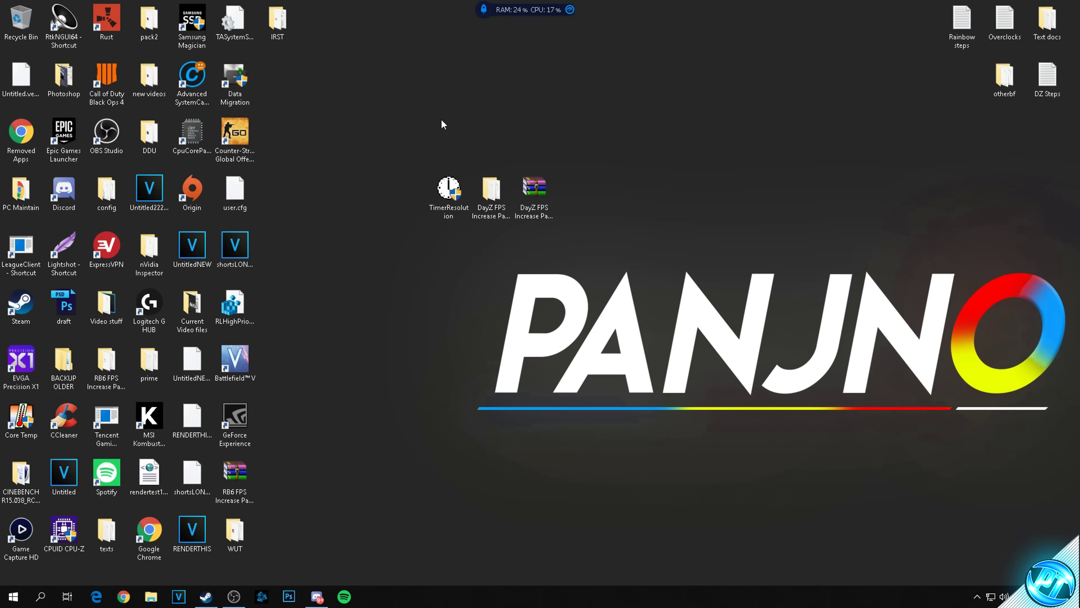
Launch TimerResolution from the desktop, set the timer to its maximum resolution, and minimize the window
{"action": "double_click", "coordinate": [450, 191]}
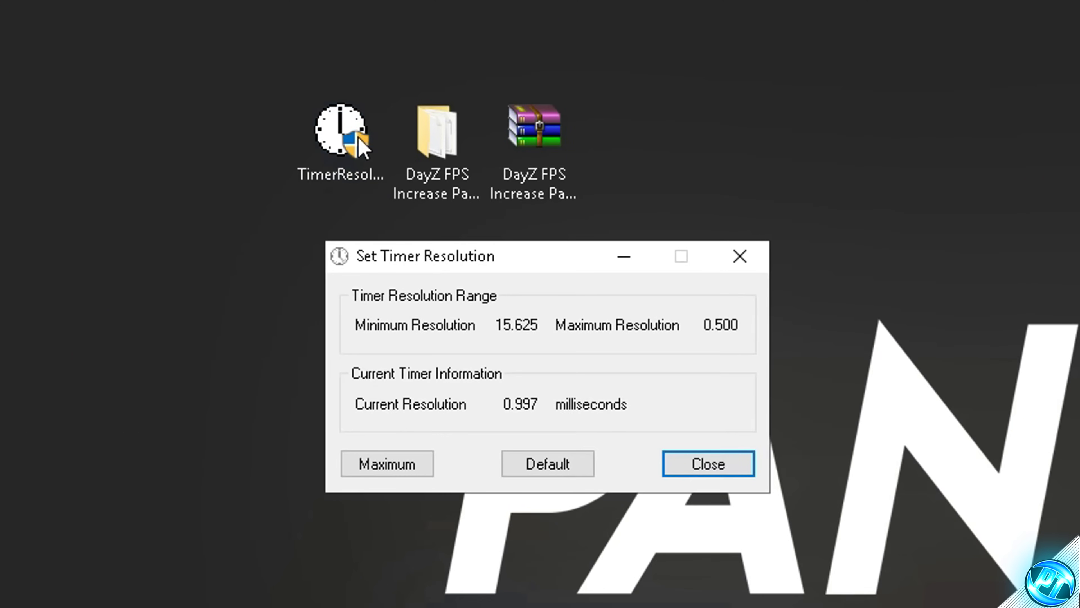
{"action": "left_click", "coordinate": [393, 464]}
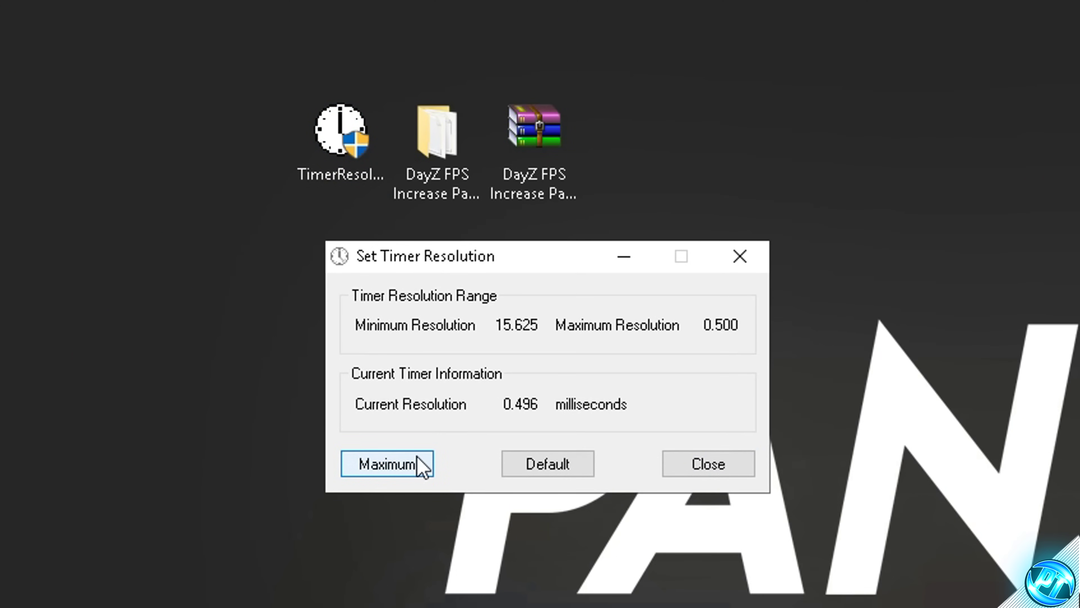
{"action": "left_click", "coordinate": [614, 261]}
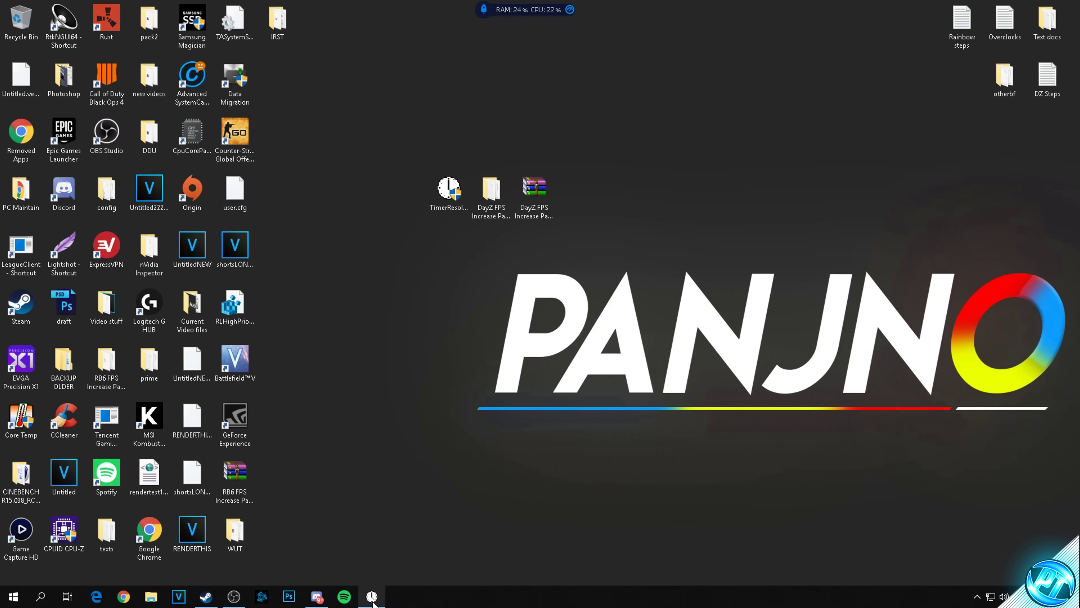
{"action": "left_click", "coordinate": [373, 512]}
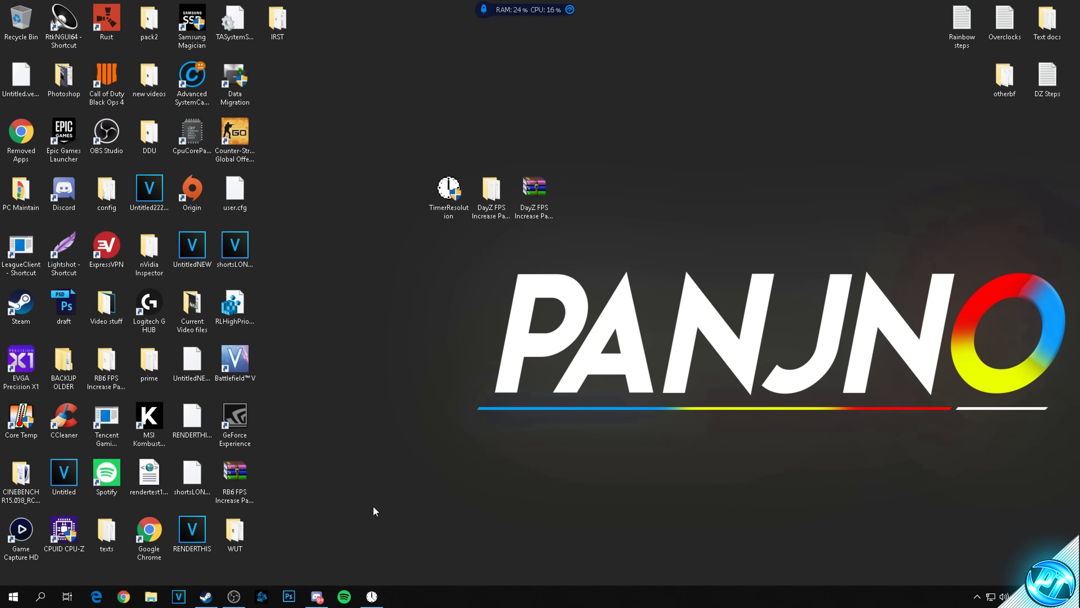
Restore the Set Timer Resolution window, return the timer to its default resolution, and close the program
{"action": "left_click", "coordinate": [371, 596]}
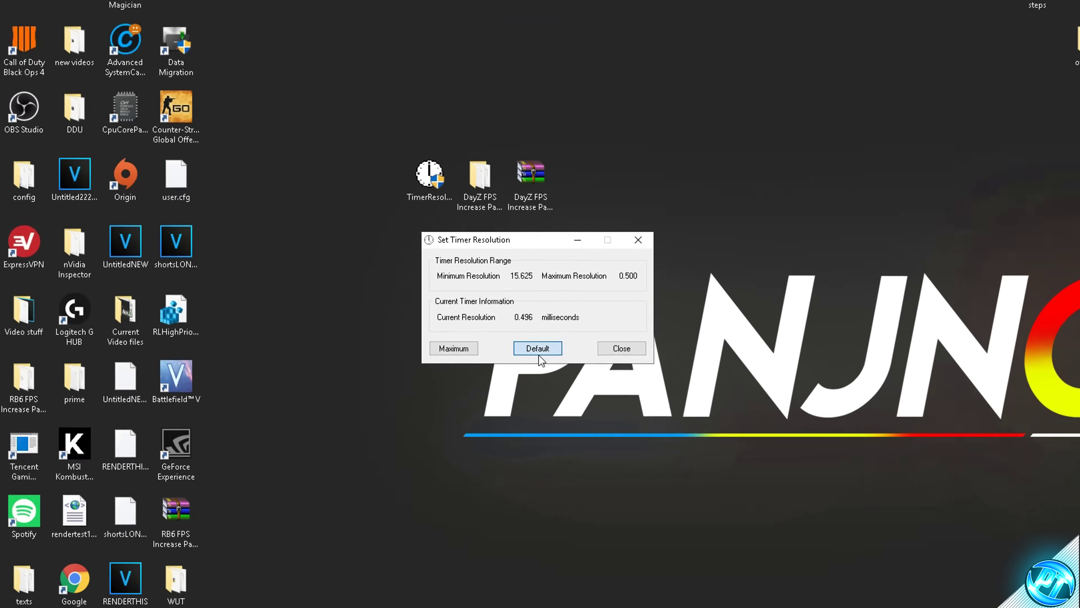
{"action": "left_click", "coordinate": [541, 350]}
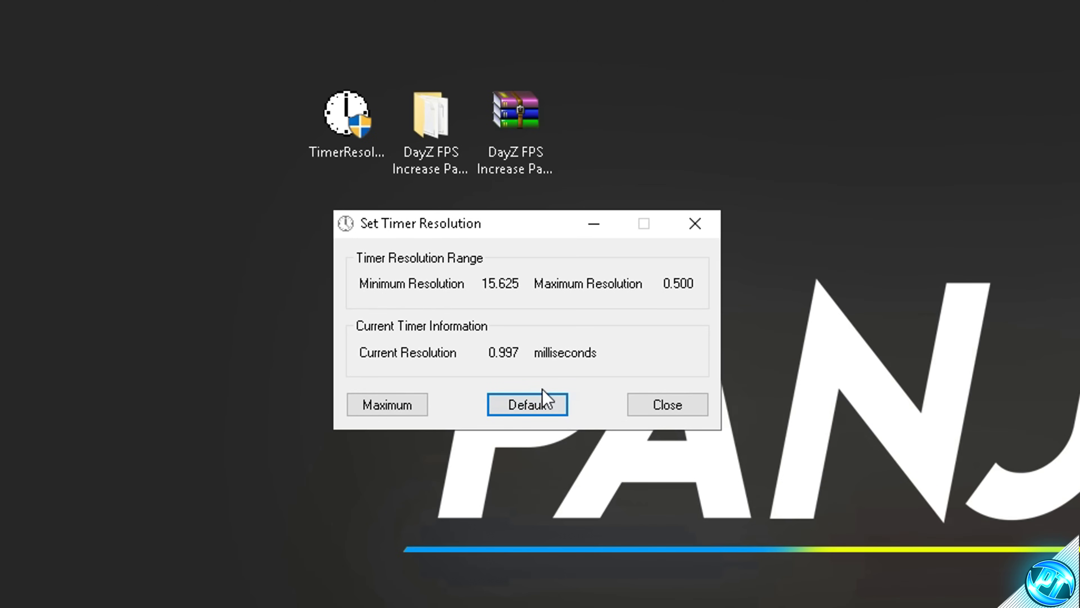
{"action": "left_click", "coordinate": [698, 226]}
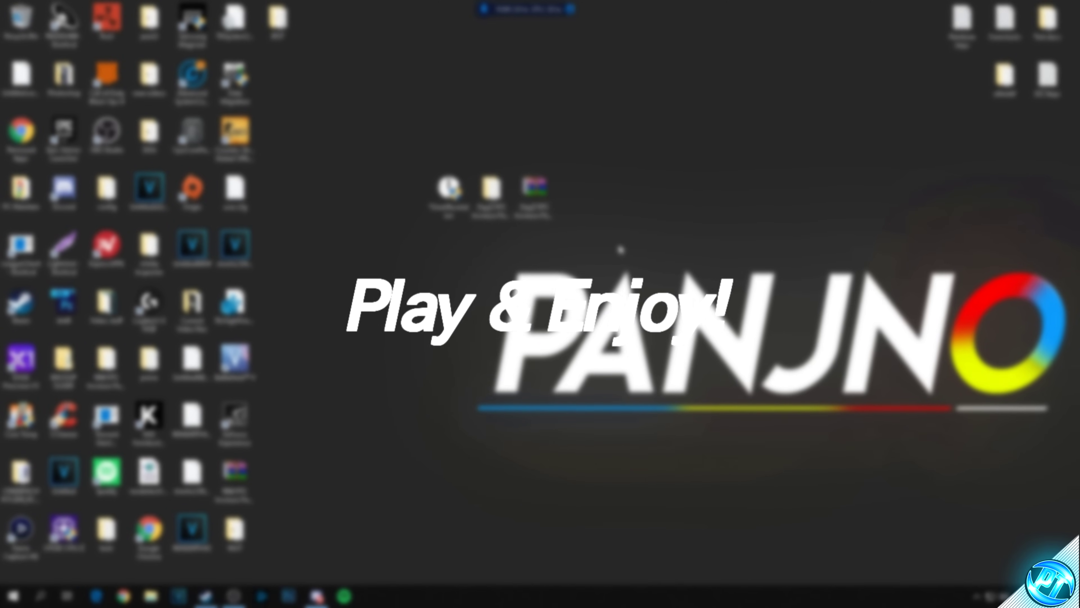
Reopen TimerResolution from the desktop and minimize its window so it keeps running in the background
{"action": "double_click", "coordinate": [463, 207]}
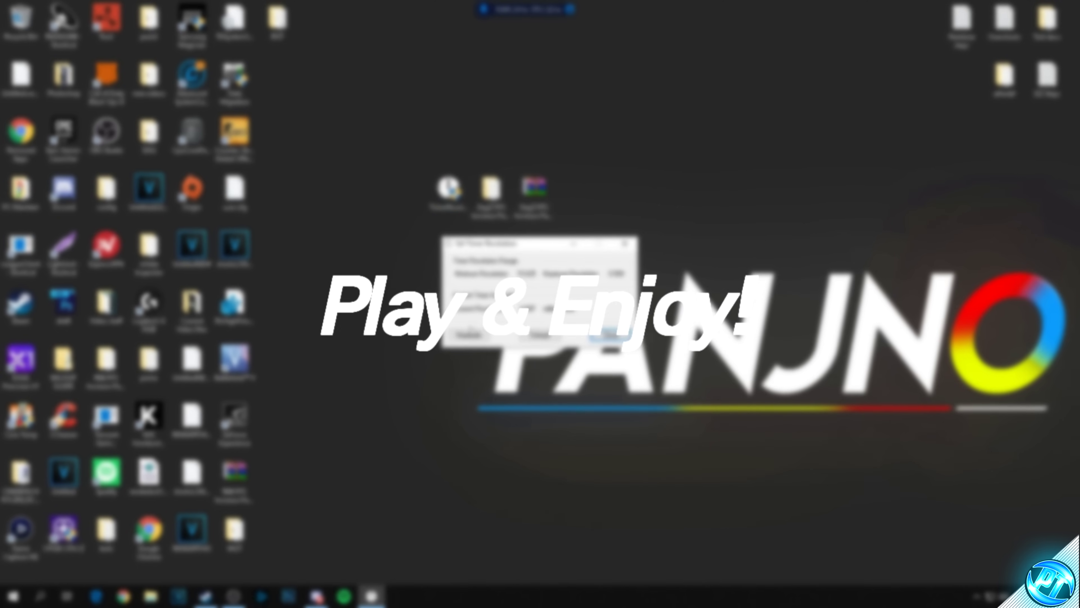
{"action": "left_click", "coordinate": [574, 244]}
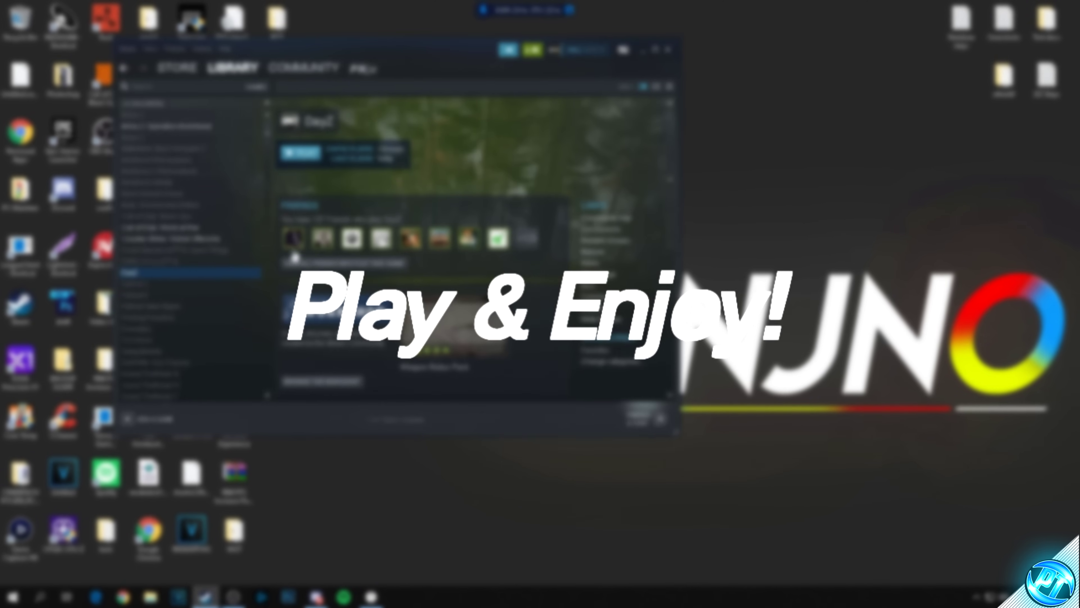